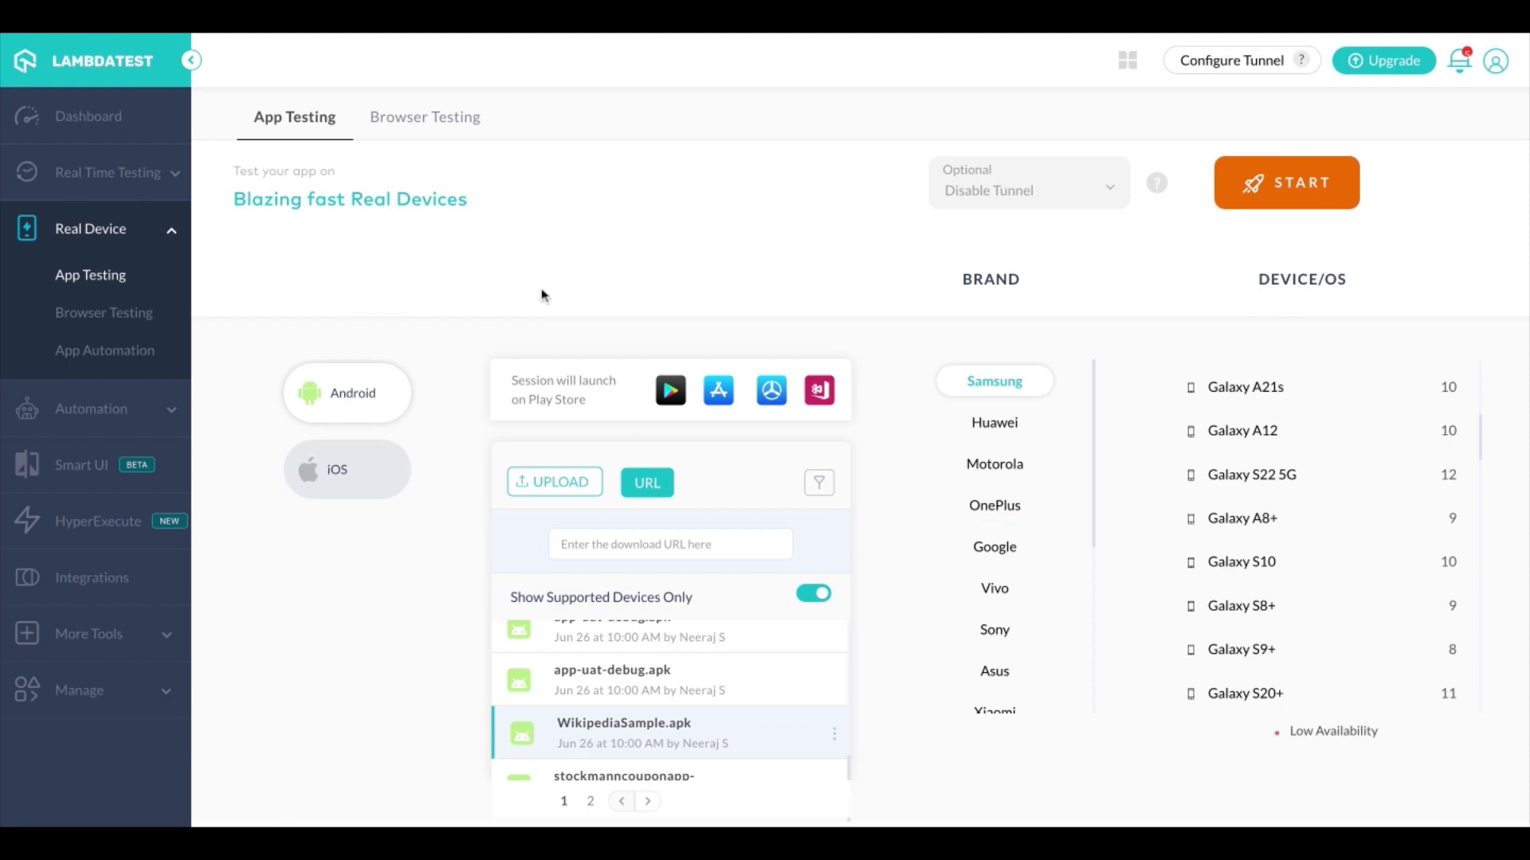
# Browse the uploaded Android apps and the uploaded iOS apps available for real device testing
pyautogui.scroll(2, 678, 741)
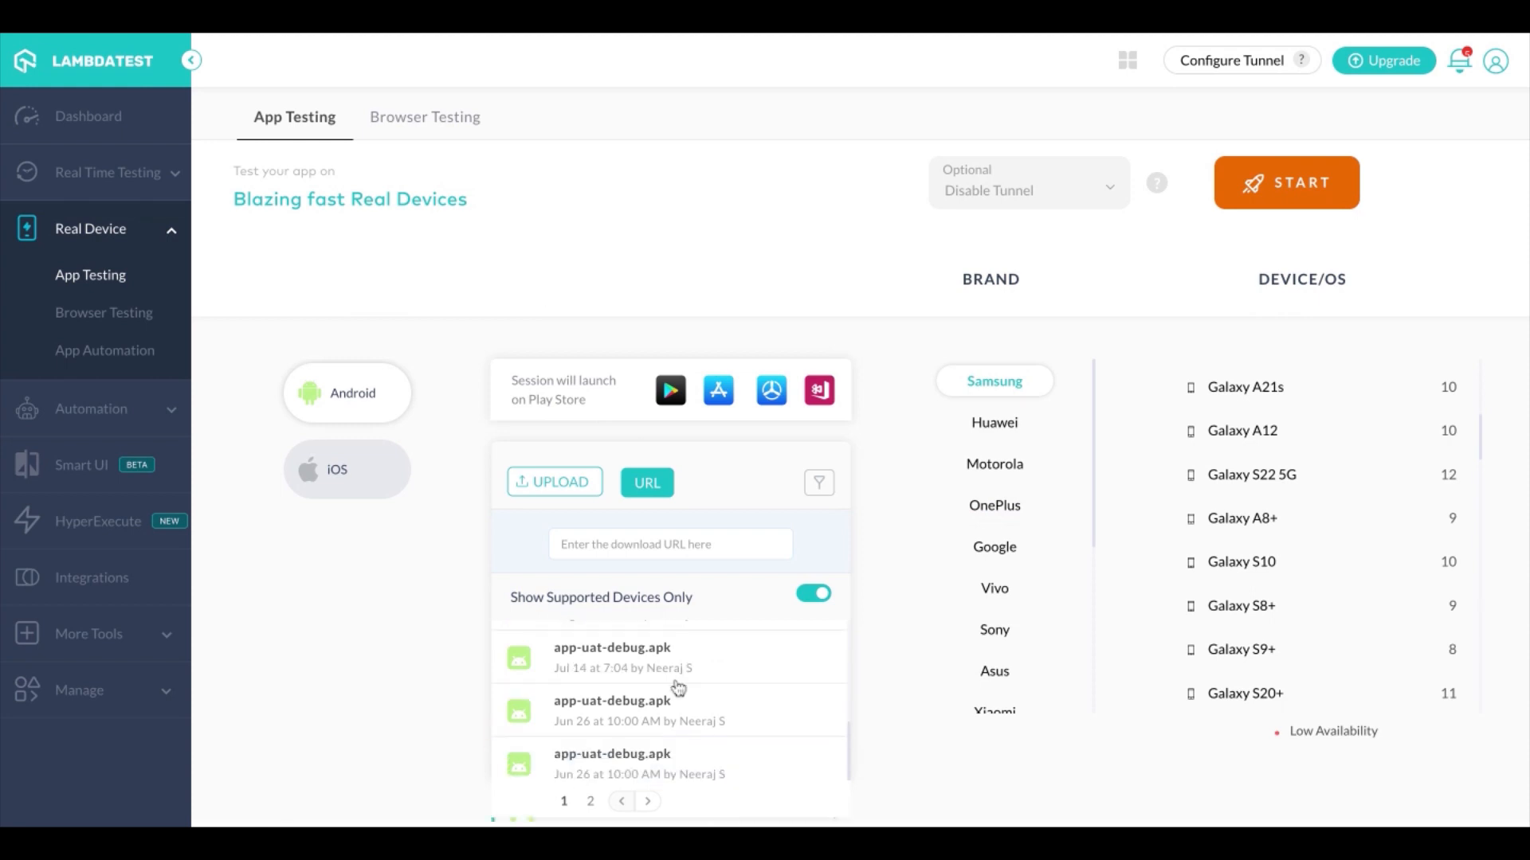
pyautogui.scroll(-1, 678, 686)
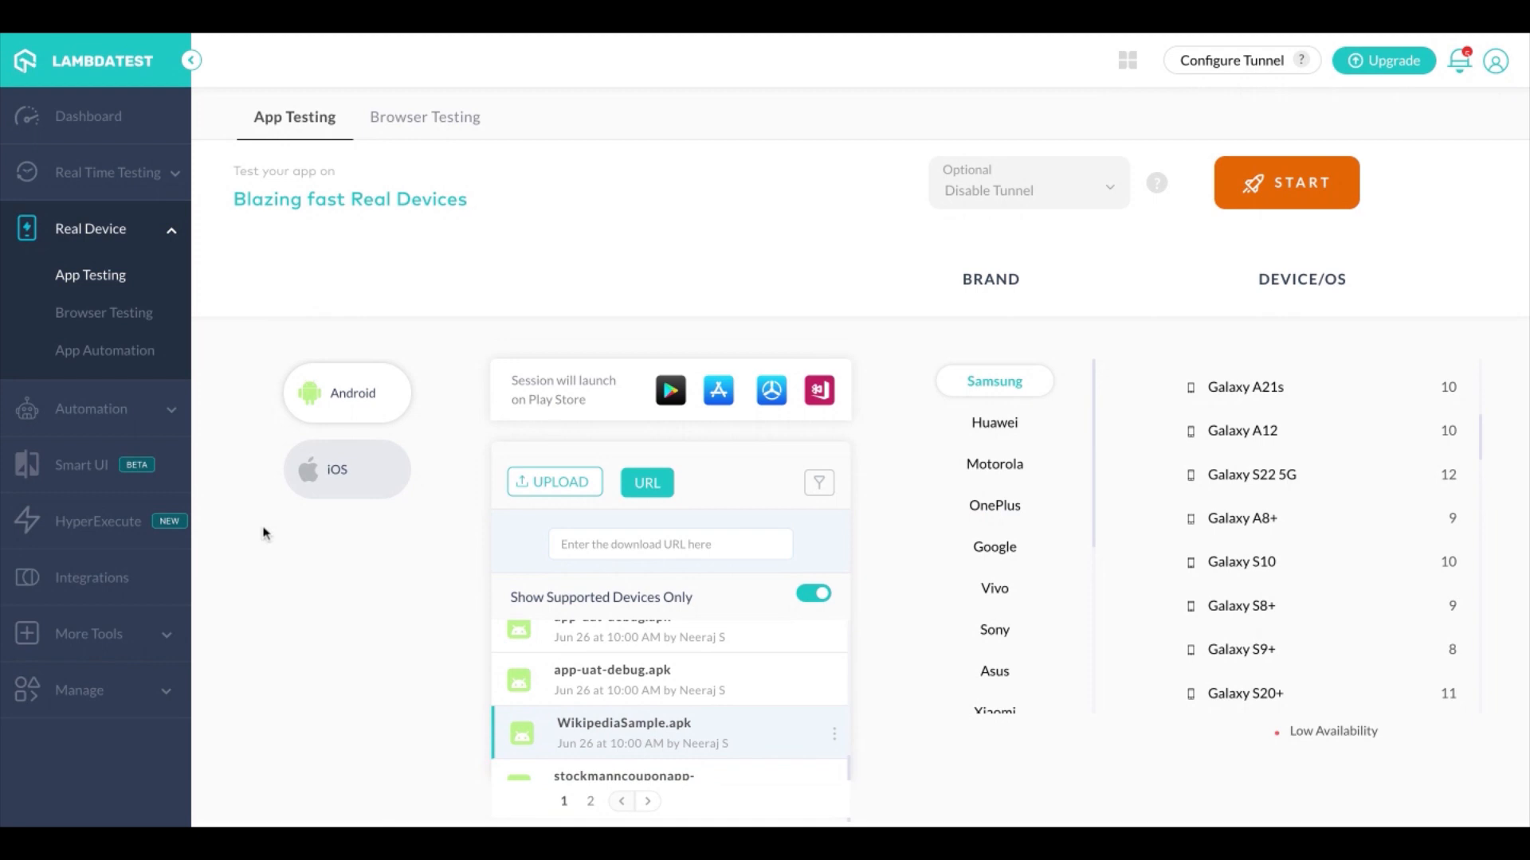
pyautogui.click(353, 488)
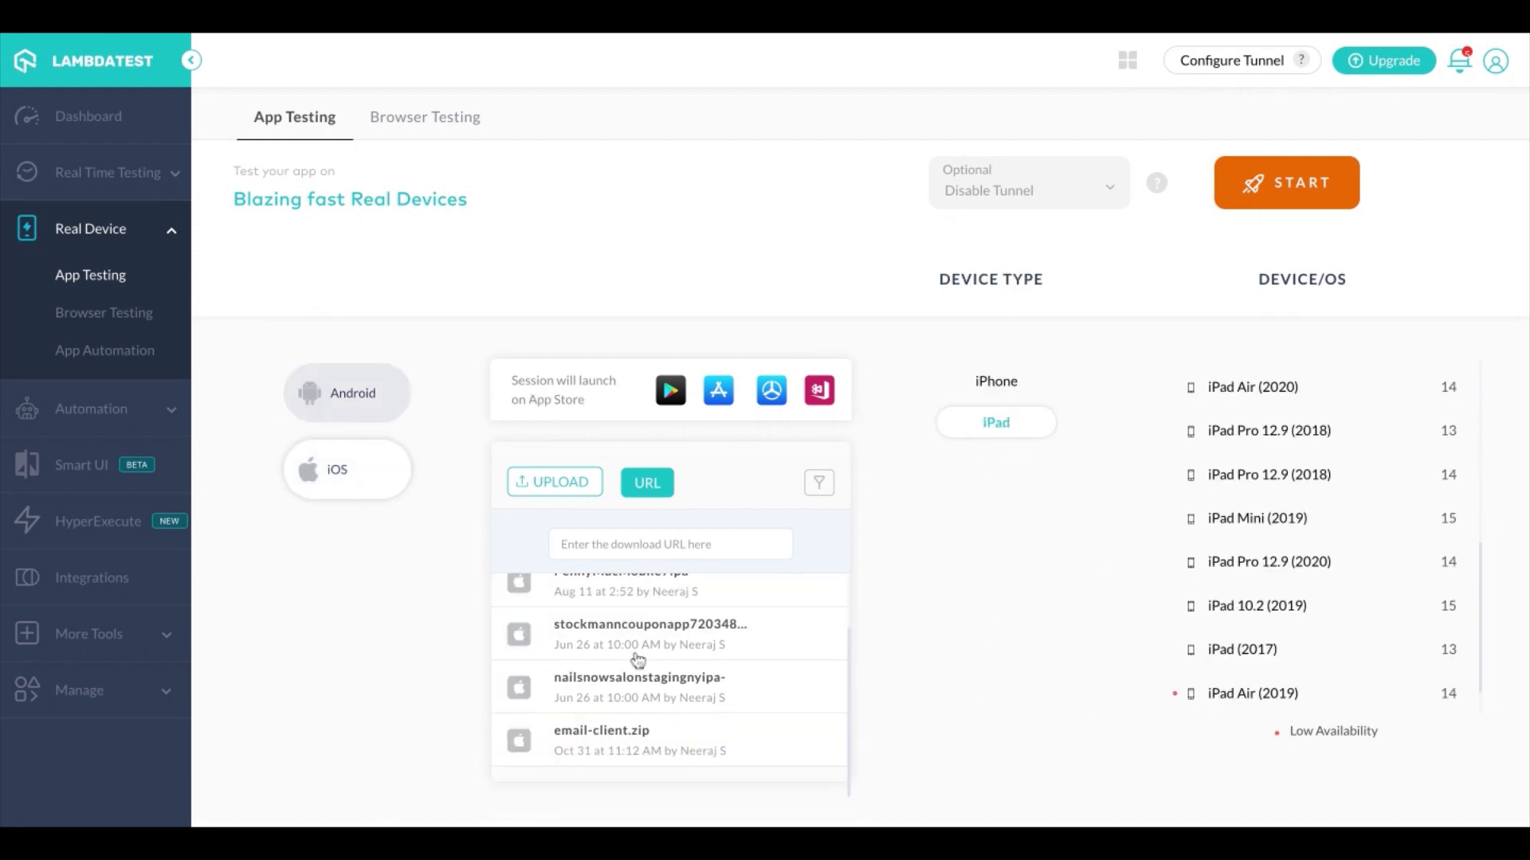
pyautogui.scroll(1, 637, 660)
pyautogui.scroll(-1, 637, 660)
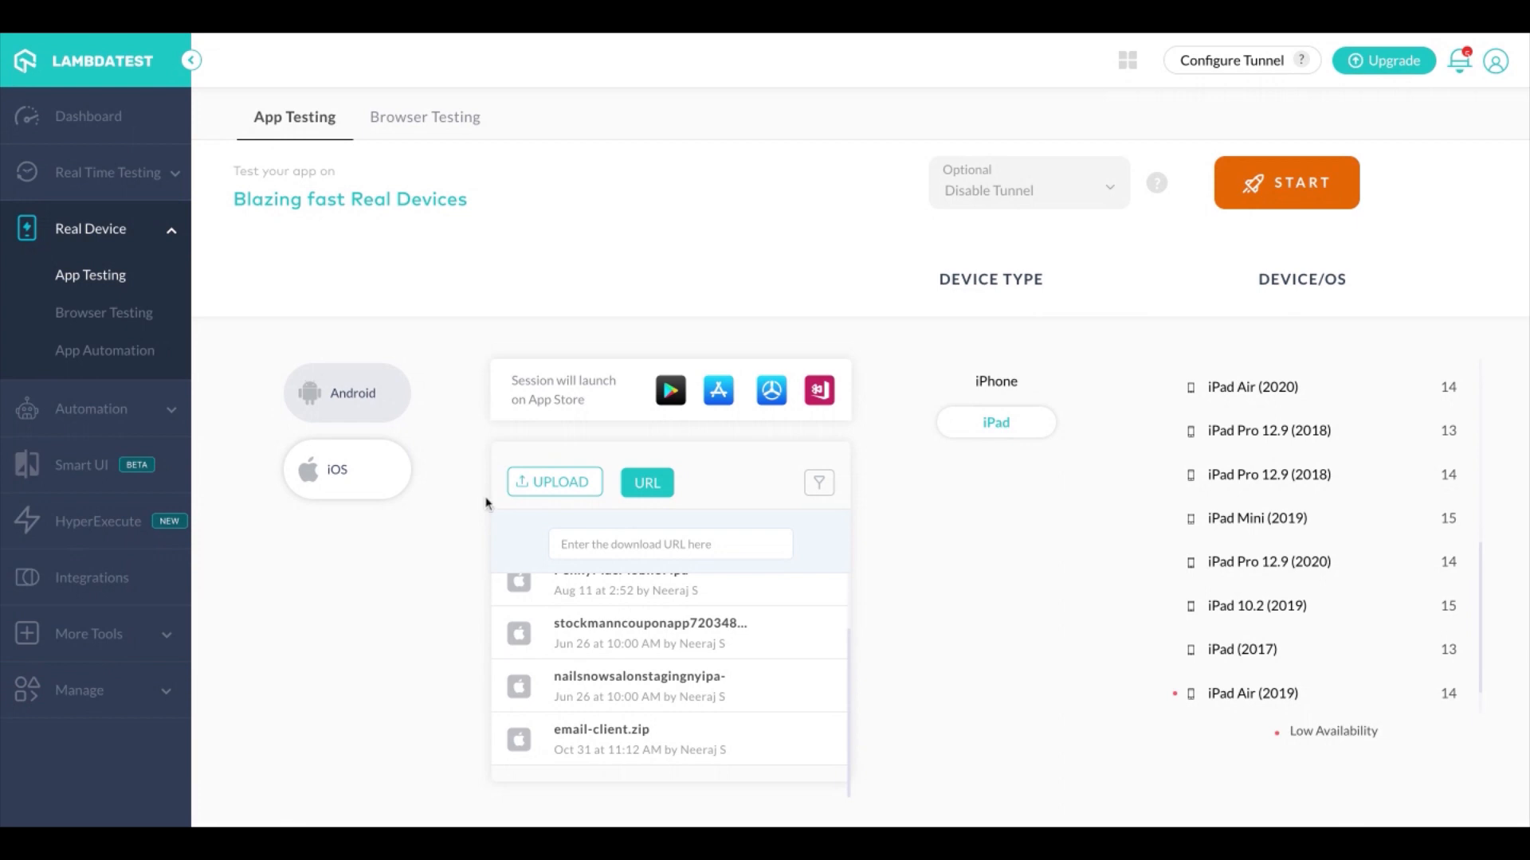
# Turn off the option for adding an app by download URL
pyautogui.click(647, 487)
pyautogui.click(647, 485)
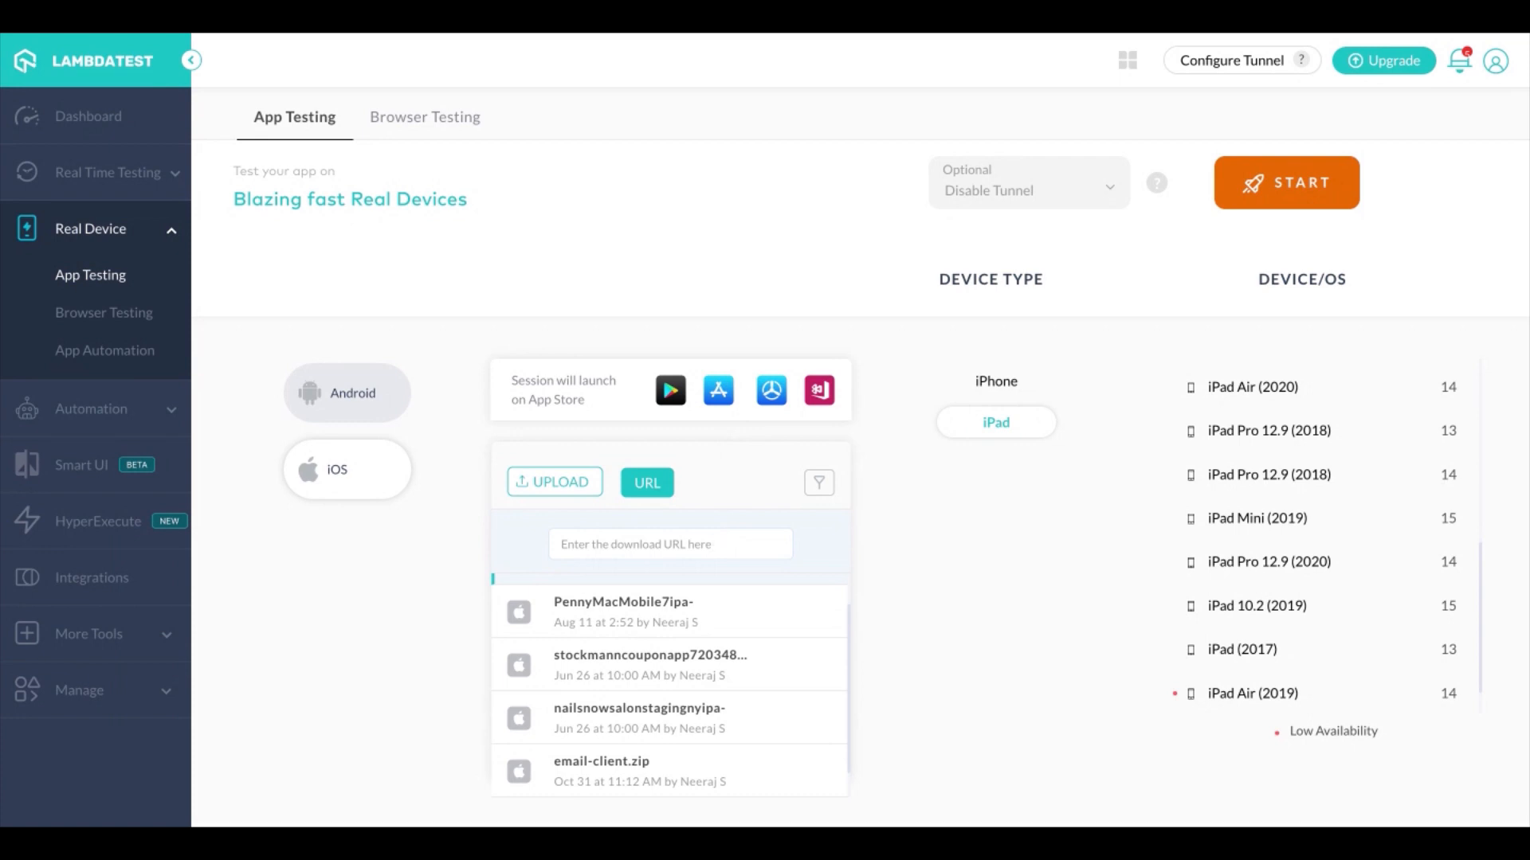
pyautogui.click(649, 486)
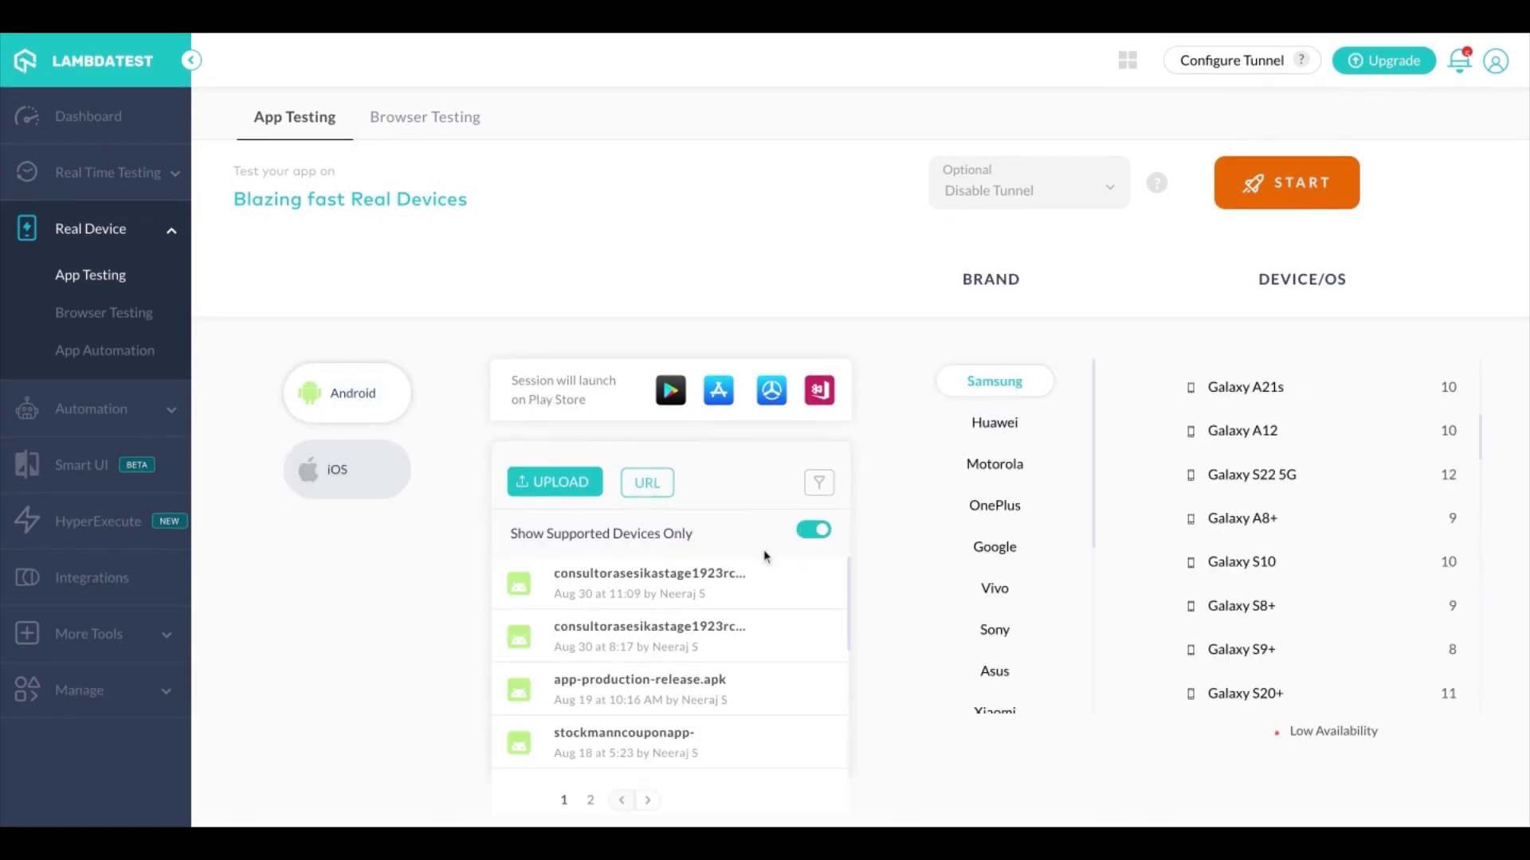
# Select the Android app consultorasesikastage1923rc uploaded on Aug 30 at 11:09 from the uploaded apps
pyautogui.scroll(-1, 706, 629)
pyautogui.scroll(1, 706, 630)
pyautogui.click(767, 589)
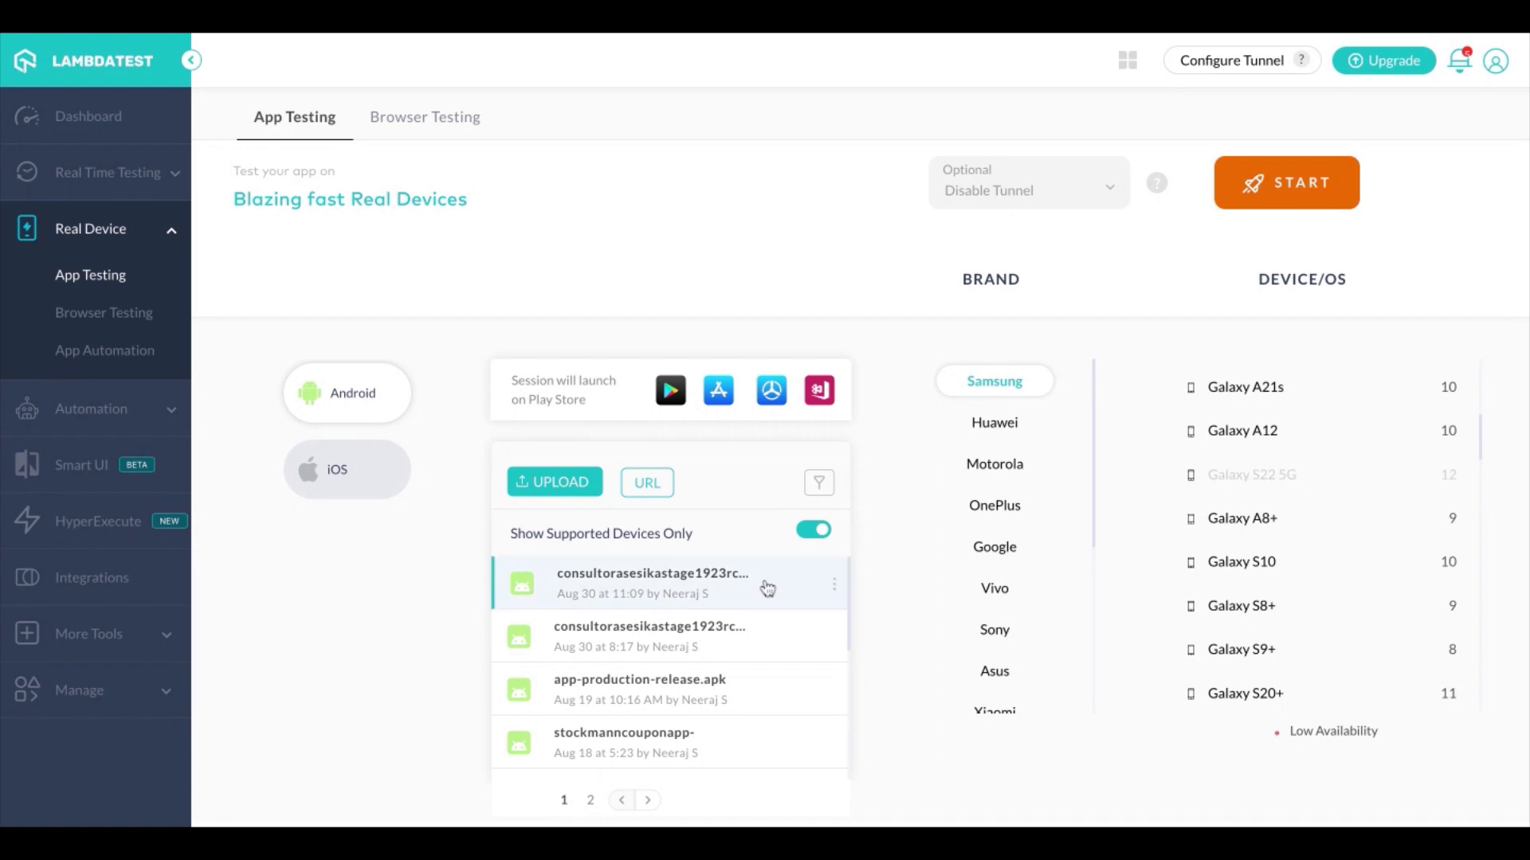
# Examine which Samsung devices support the selected app, including the greyed-out Galaxy S22 5G and Galaxy S22 Ultra 5G
pyautogui.click(1292, 603)
pyautogui.click(1299, 522)
pyautogui.scroll(-2, 1298, 529)
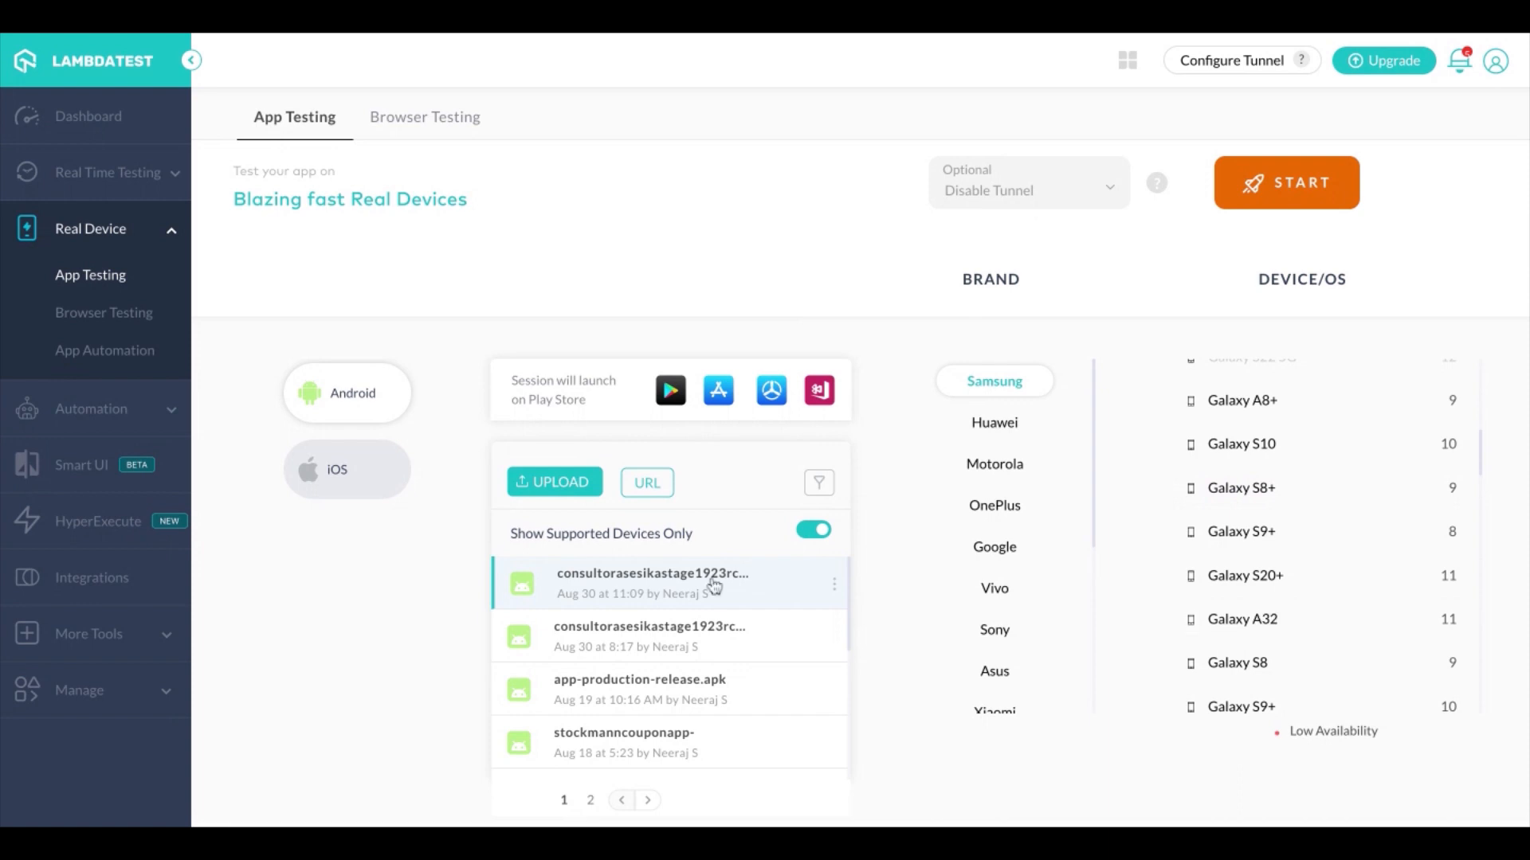
pyautogui.click(1313, 575)
pyautogui.scroll(2, 1315, 580)
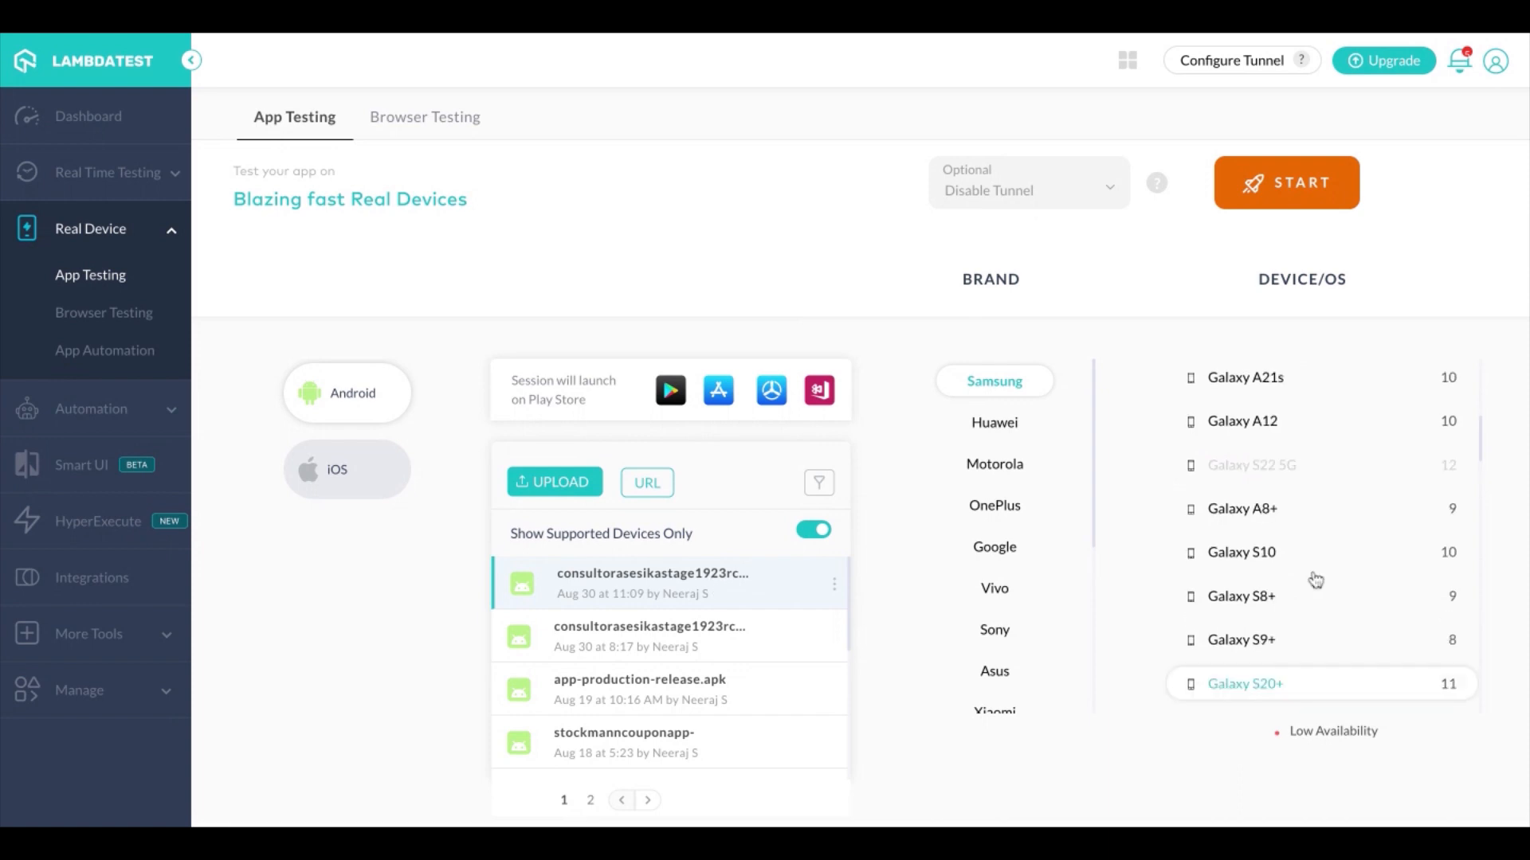
pyautogui.moveTo(1420, 476)
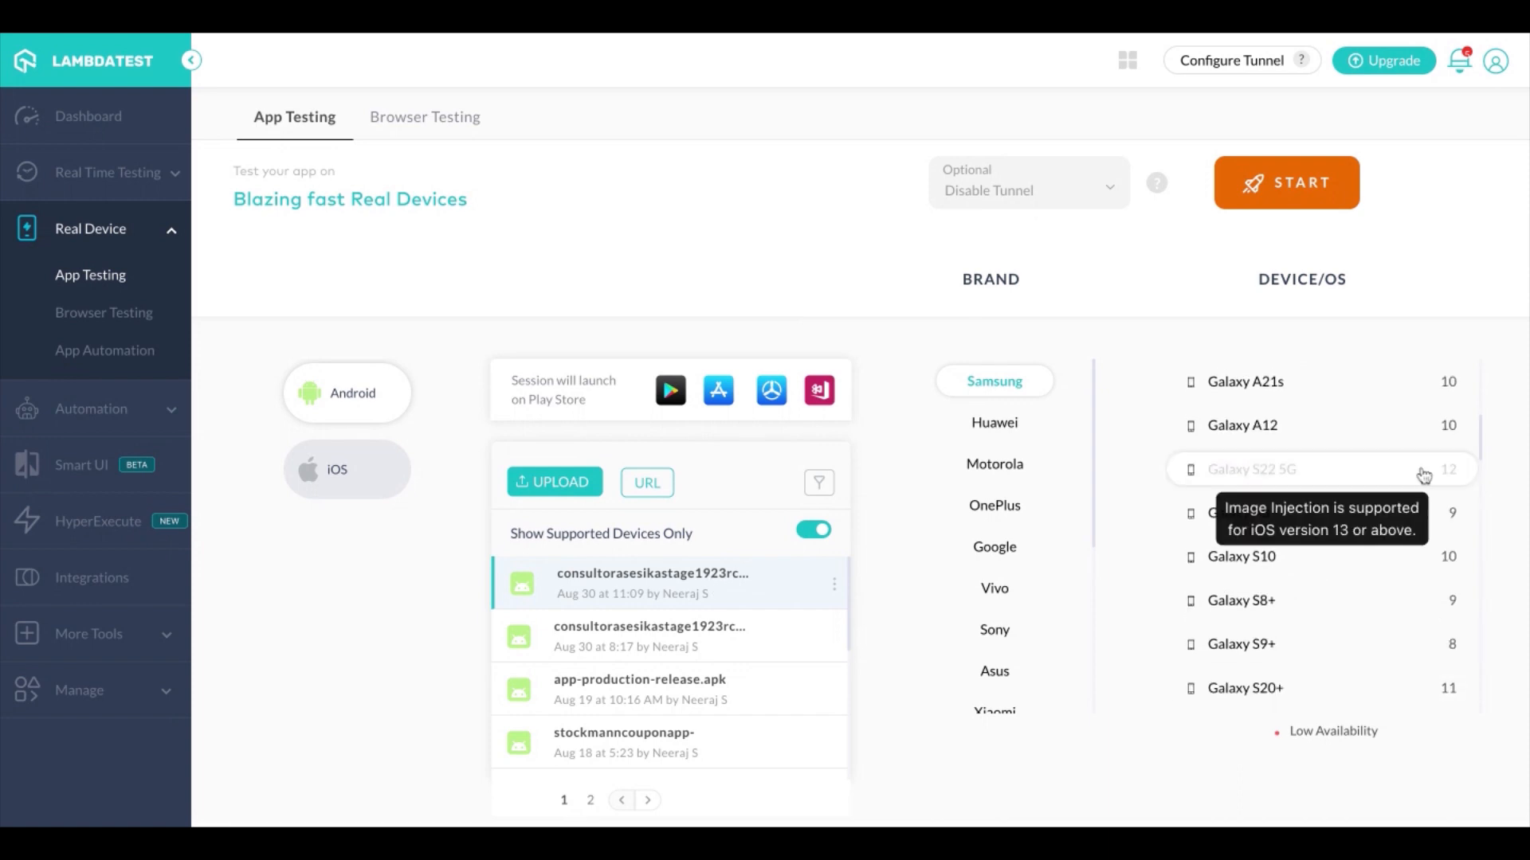
pyautogui.scroll(-3, 1327, 511)
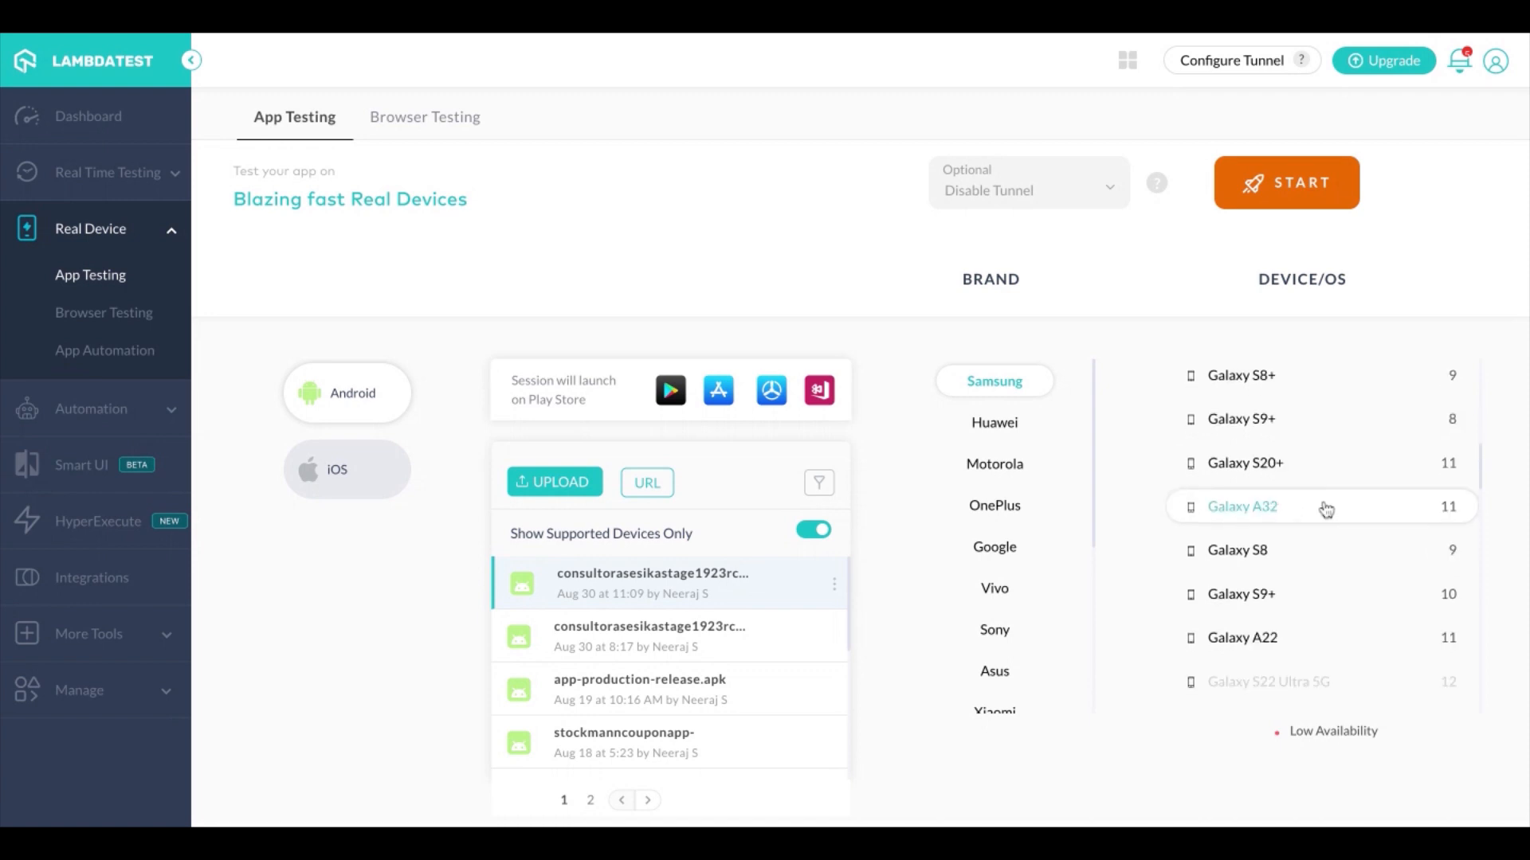
pyautogui.scroll(-2, 1326, 510)
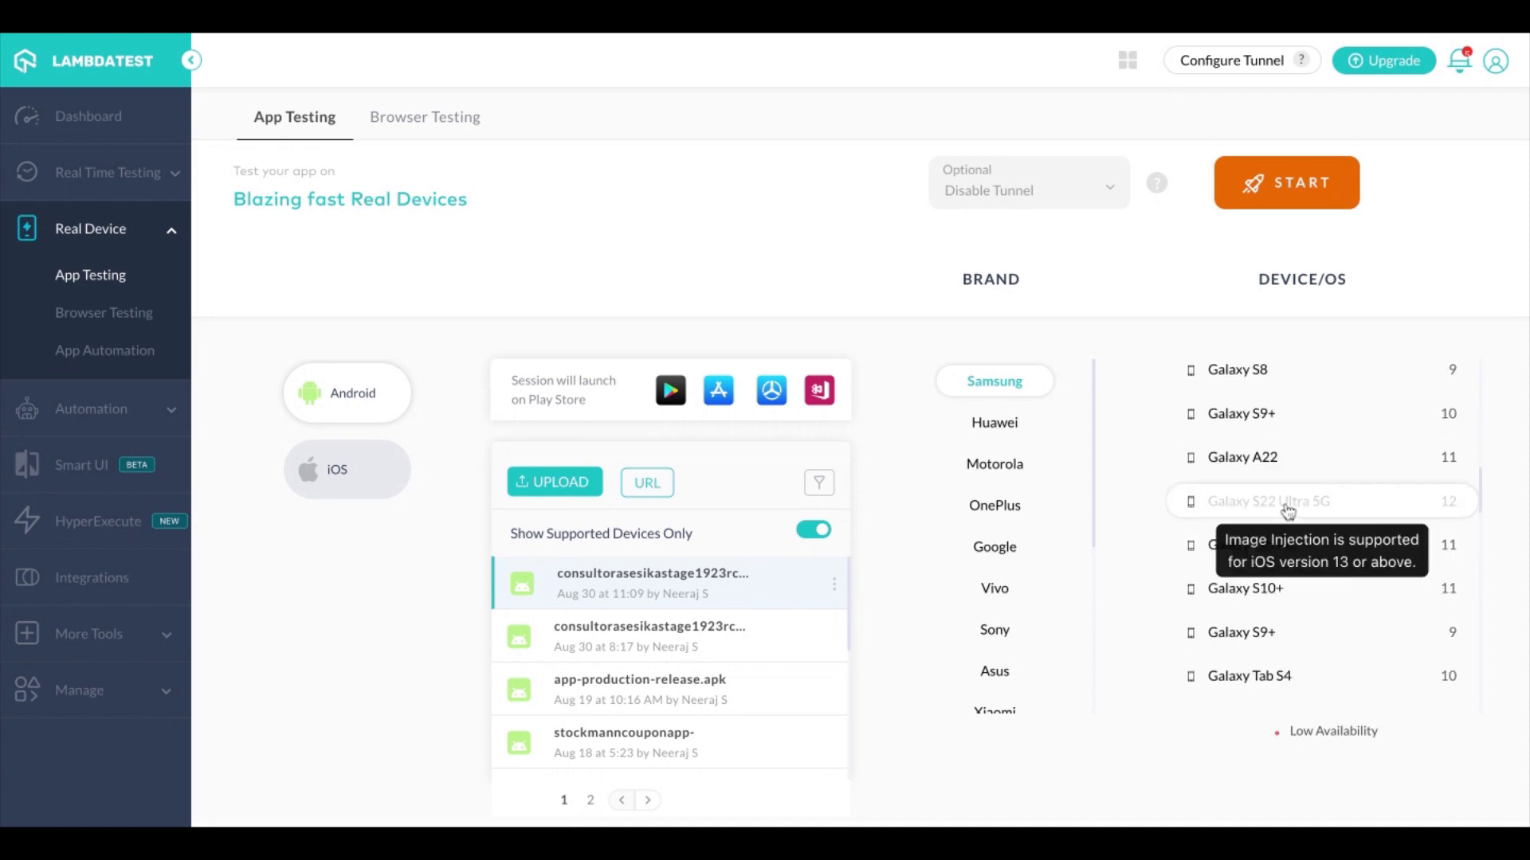
pyautogui.scroll(-3, 1288, 511)
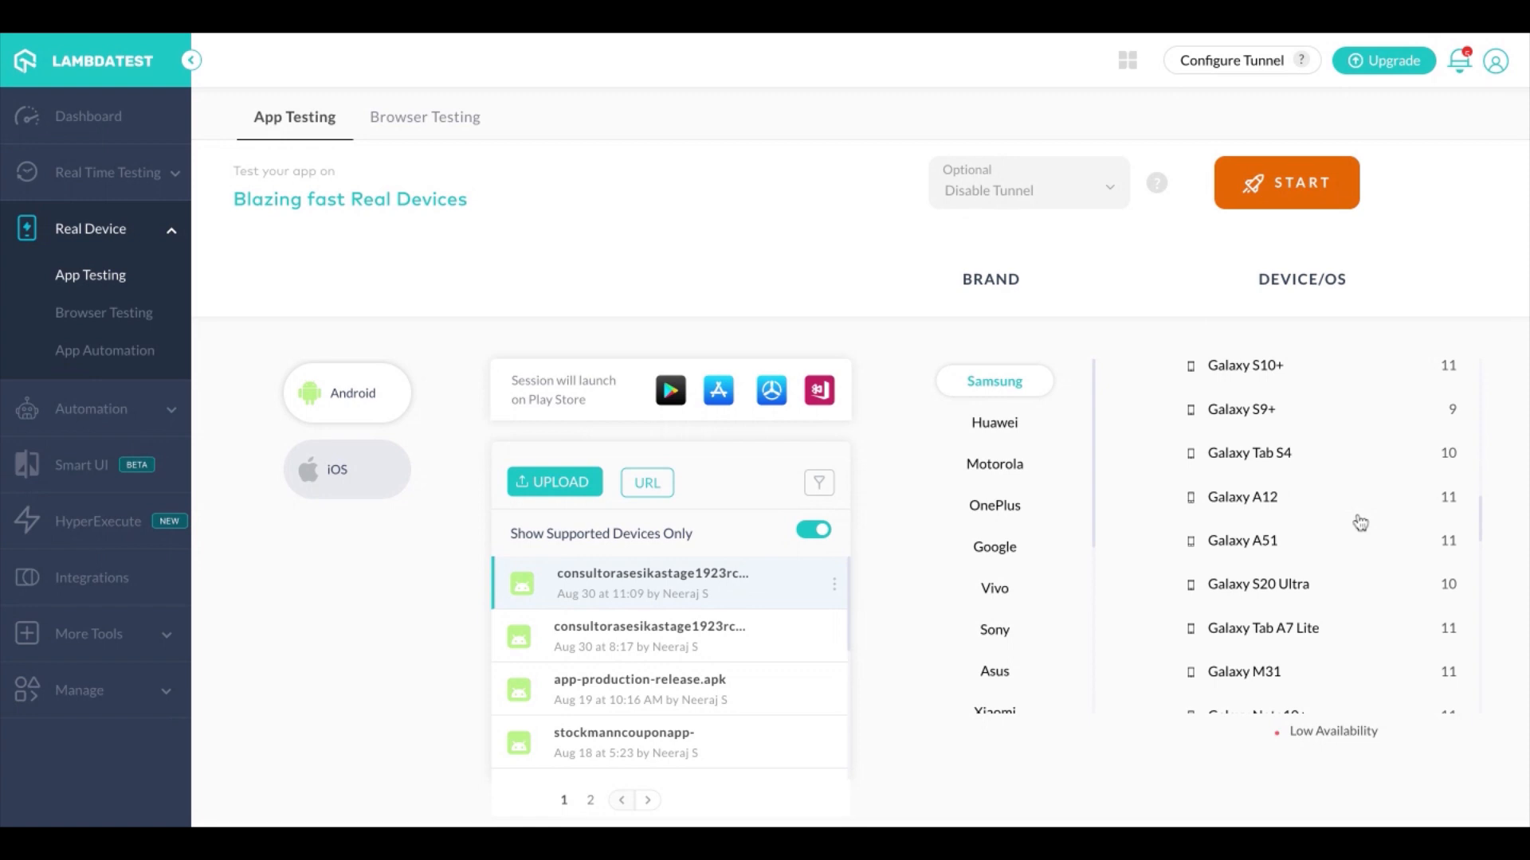
pyautogui.scroll(-3, 1360, 523)
pyautogui.scroll(-1, 1323, 518)
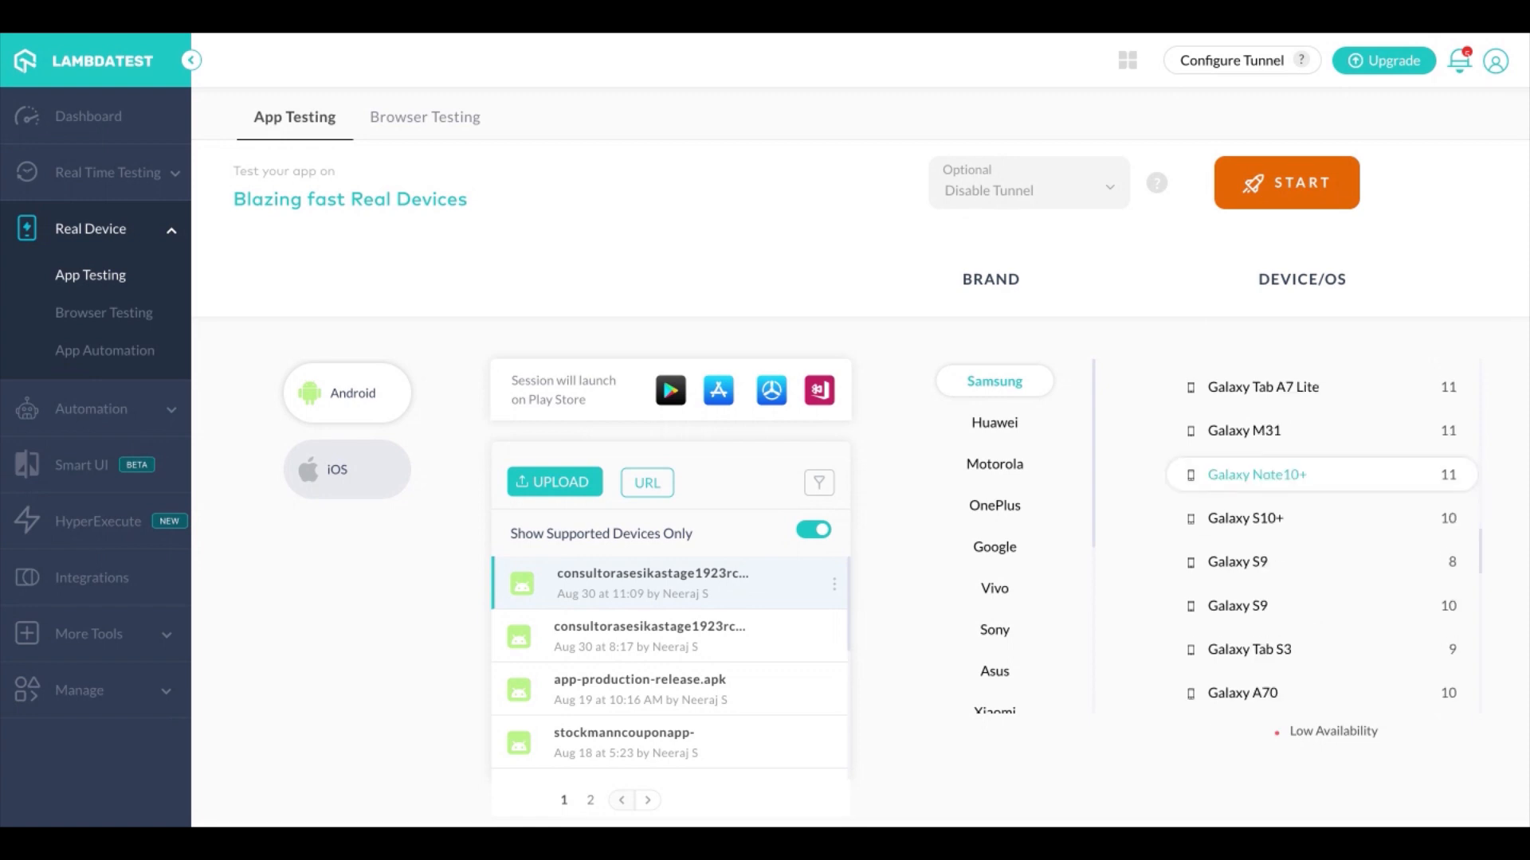
pyautogui.scroll(5, 1322, 518)
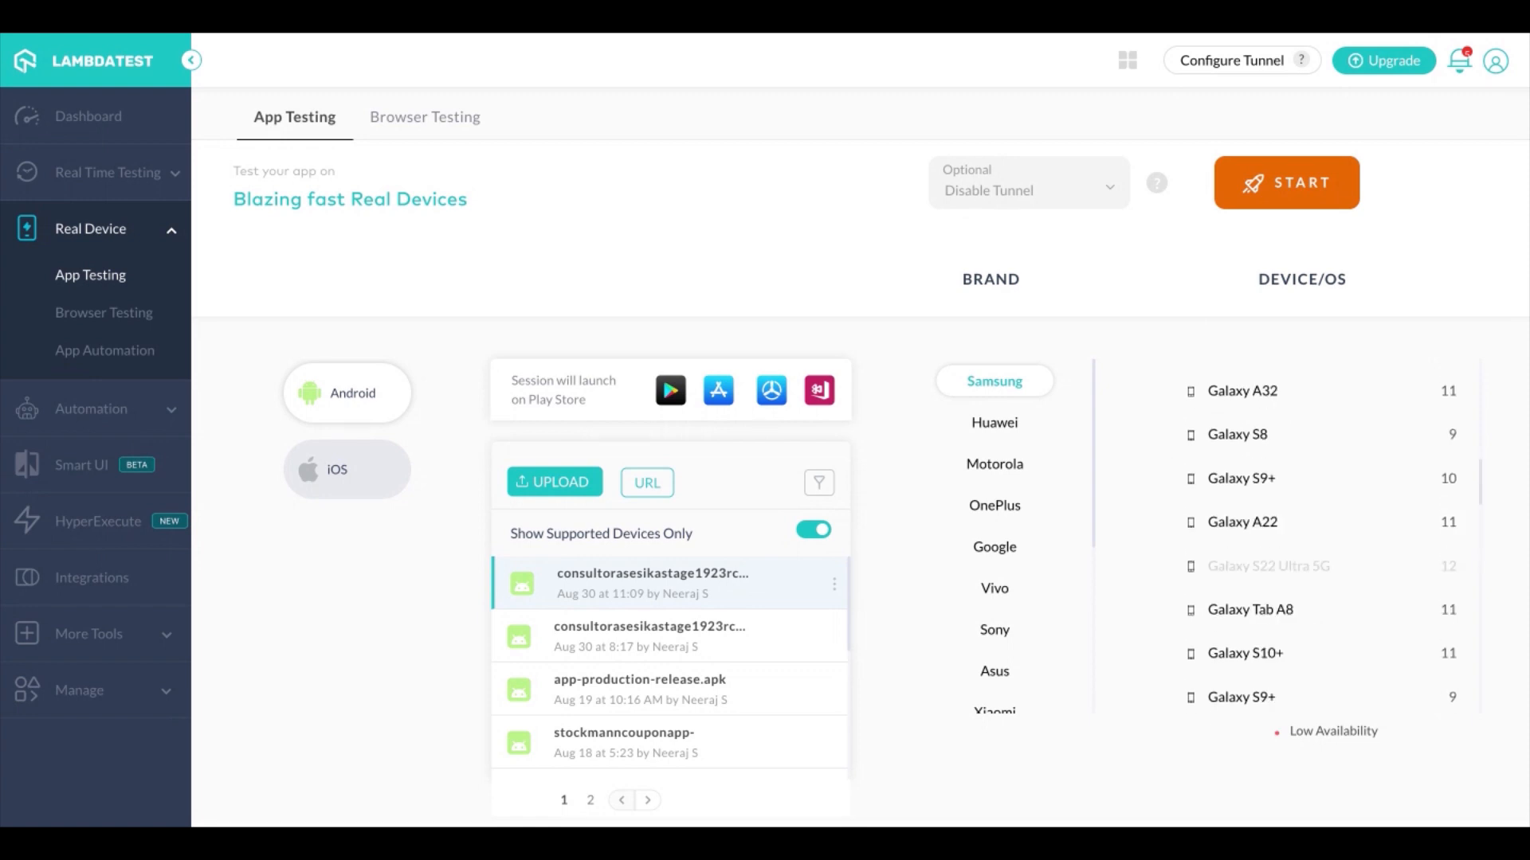
pyautogui.scroll(5, 1323, 510)
pyautogui.scroll(2, 1347, 635)
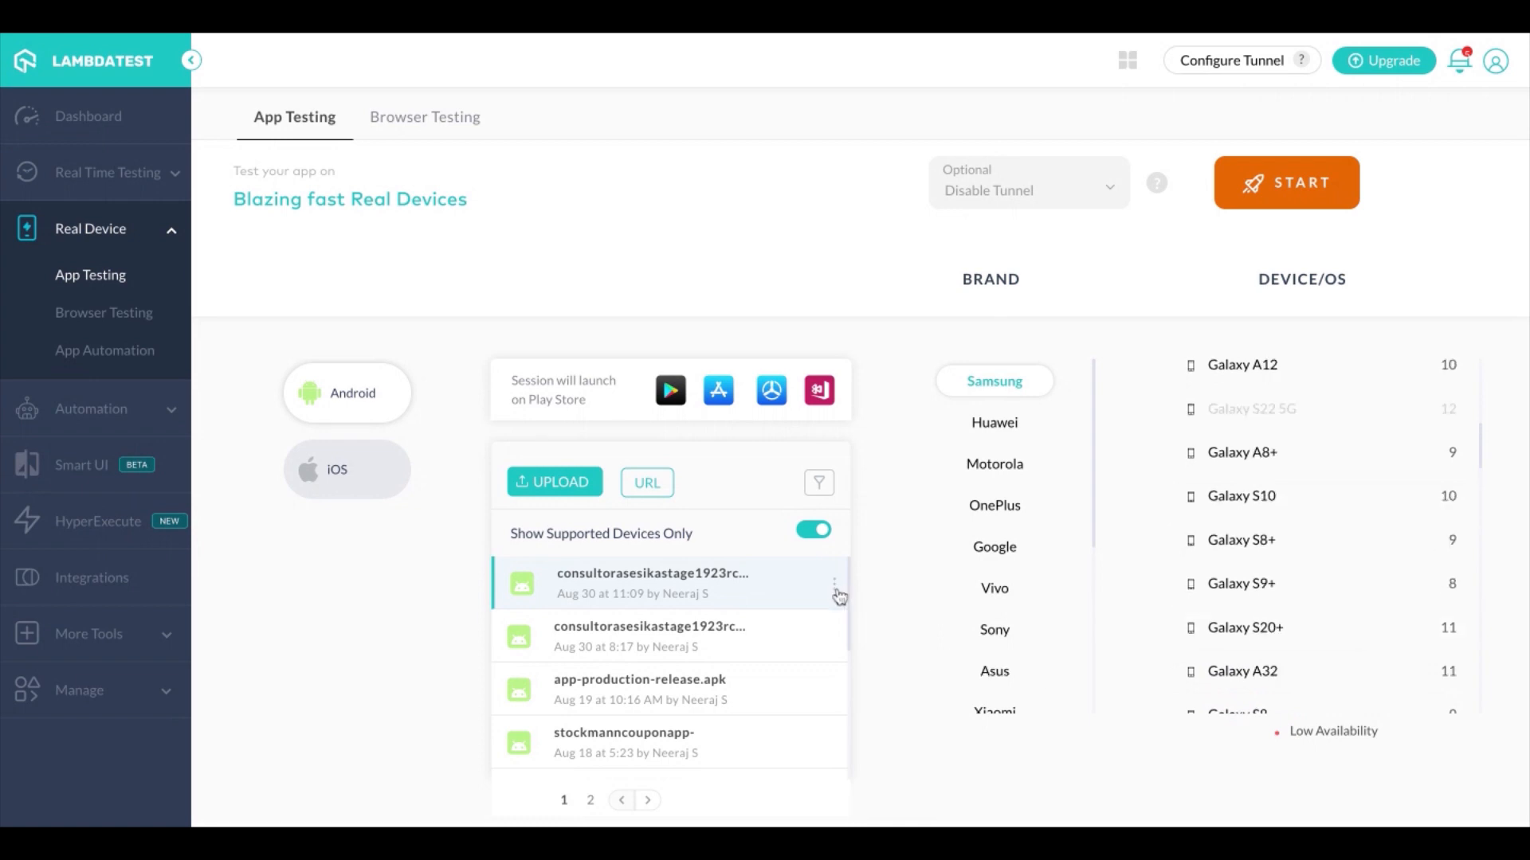
# Show the visibility choices for the selected Android app and copy its App ID
pyautogui.click(836, 589)
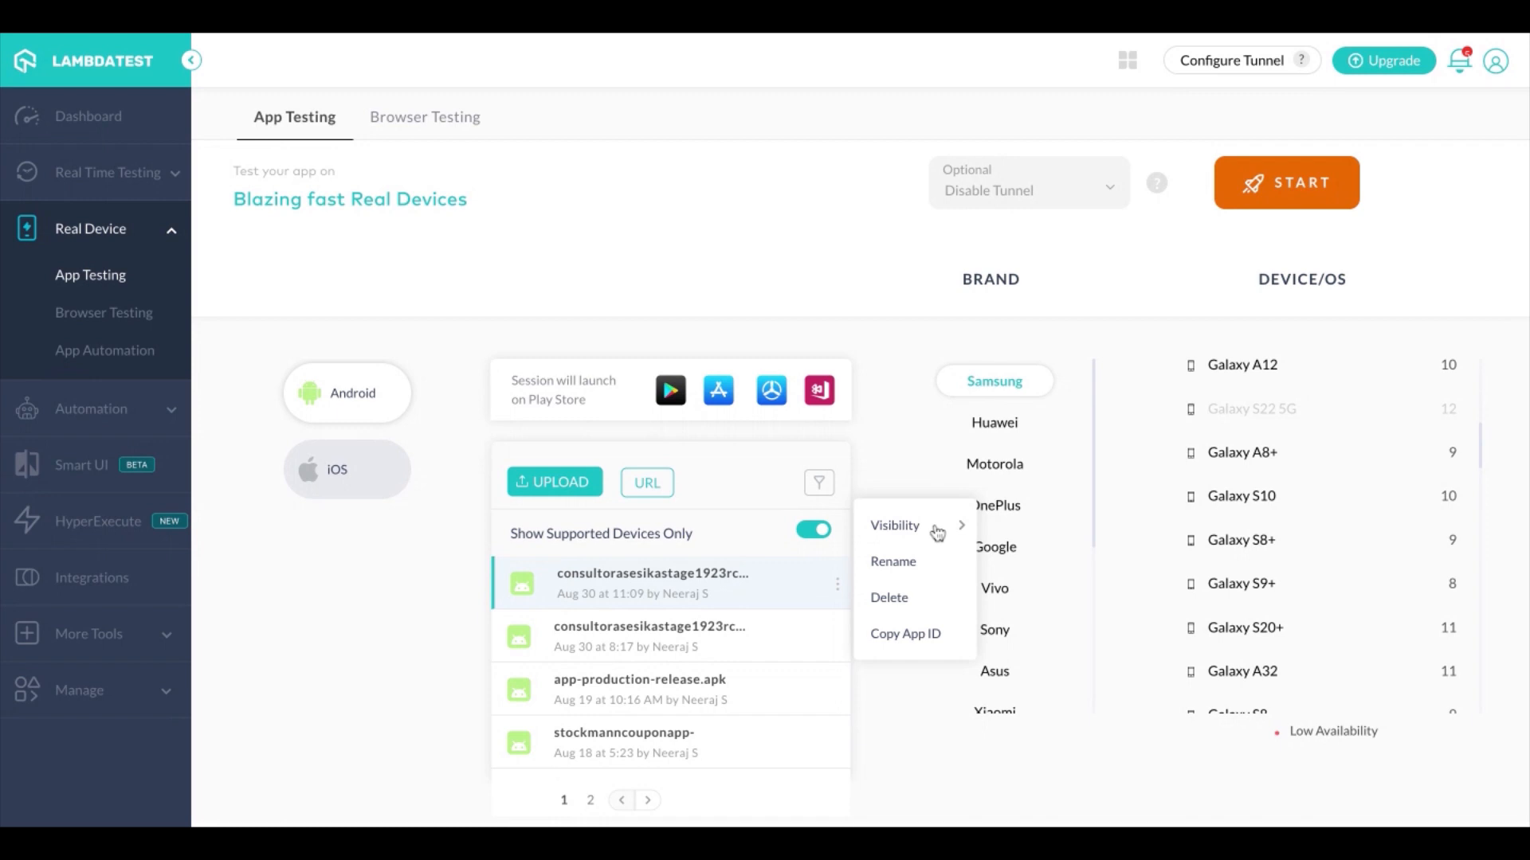
pyautogui.click(896, 526)
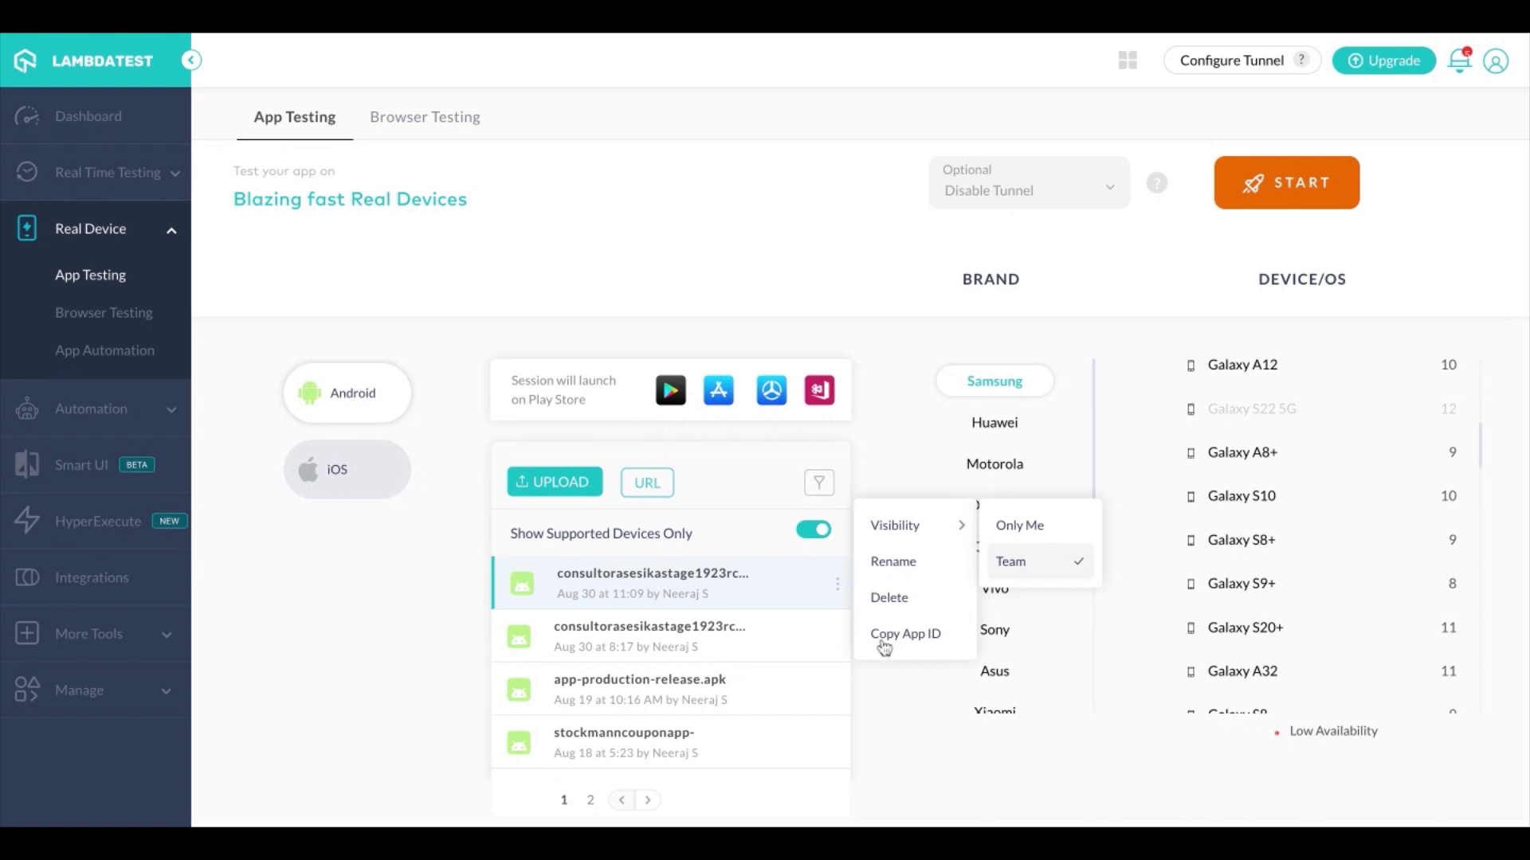
pyautogui.click(937, 638)
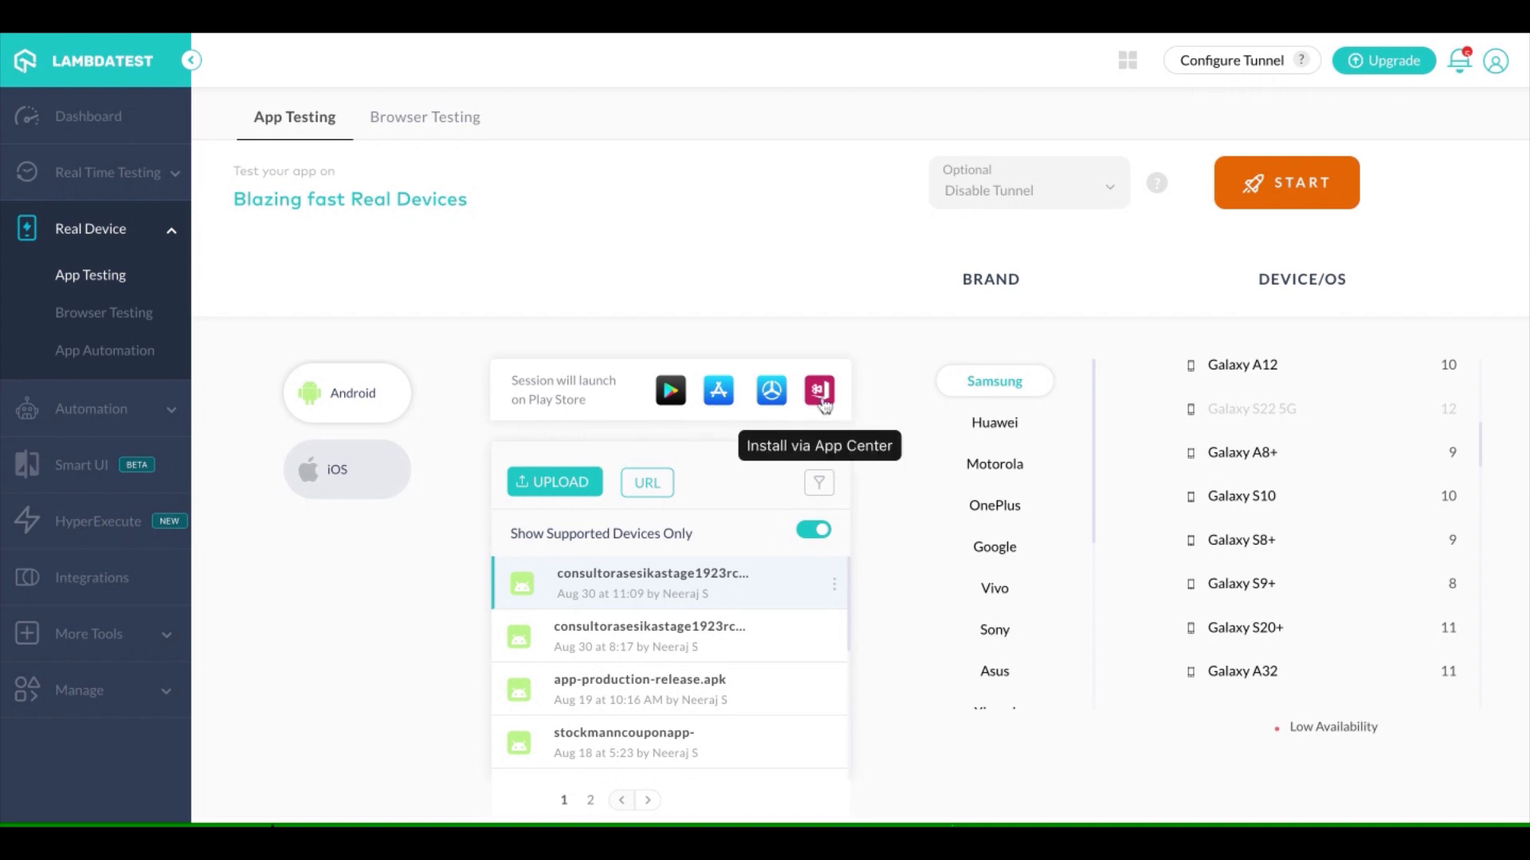
# Choose the Play Store as the installation source for the Android session instead of the uploaded app
pyautogui.scroll(-3, 532, 734)
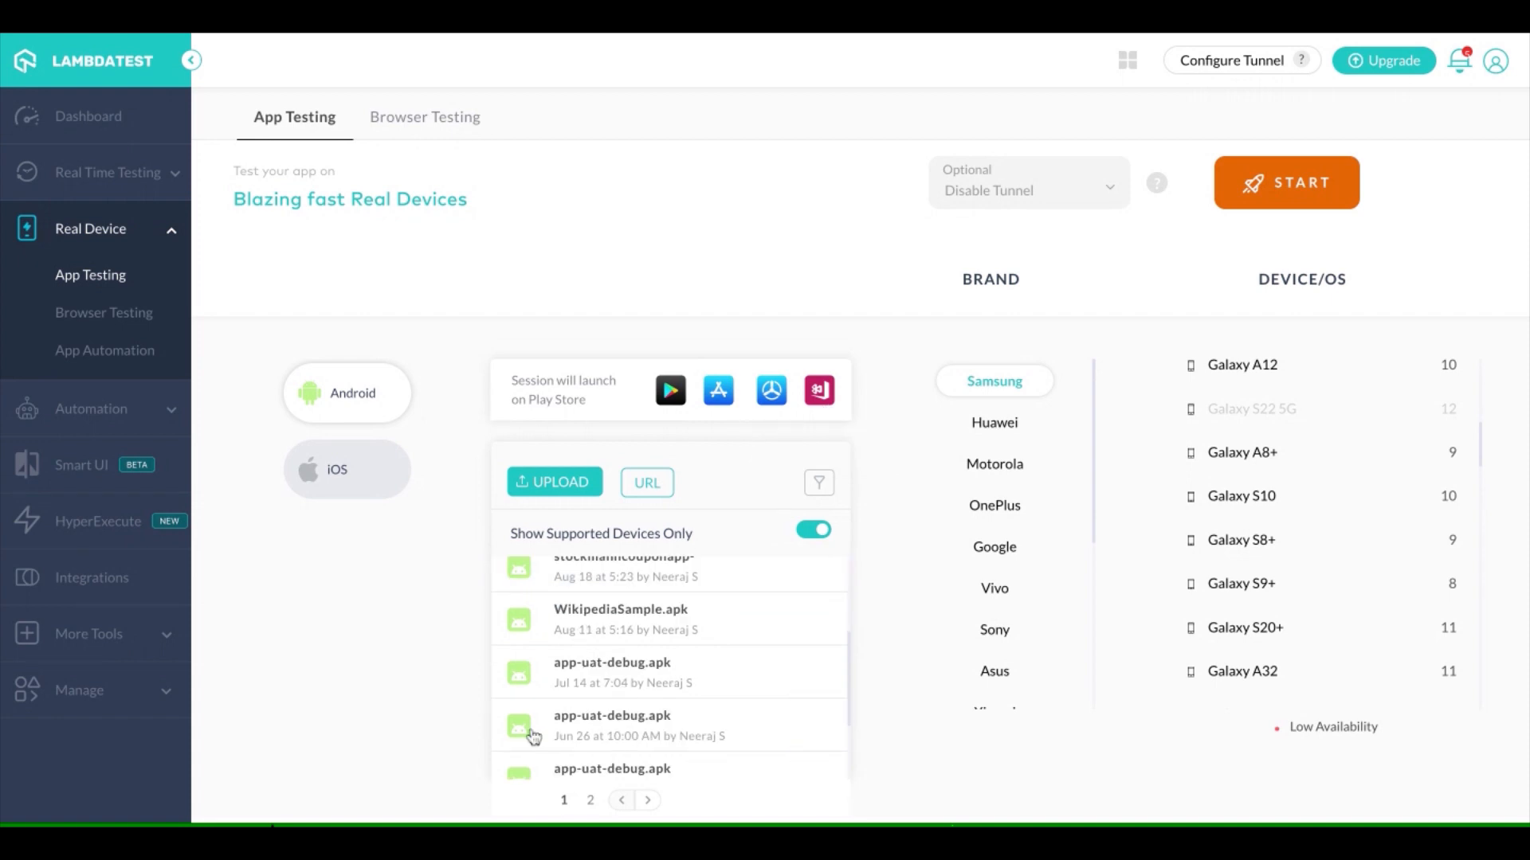
pyautogui.scroll(1, 532, 734)
pyautogui.scroll(2, 533, 734)
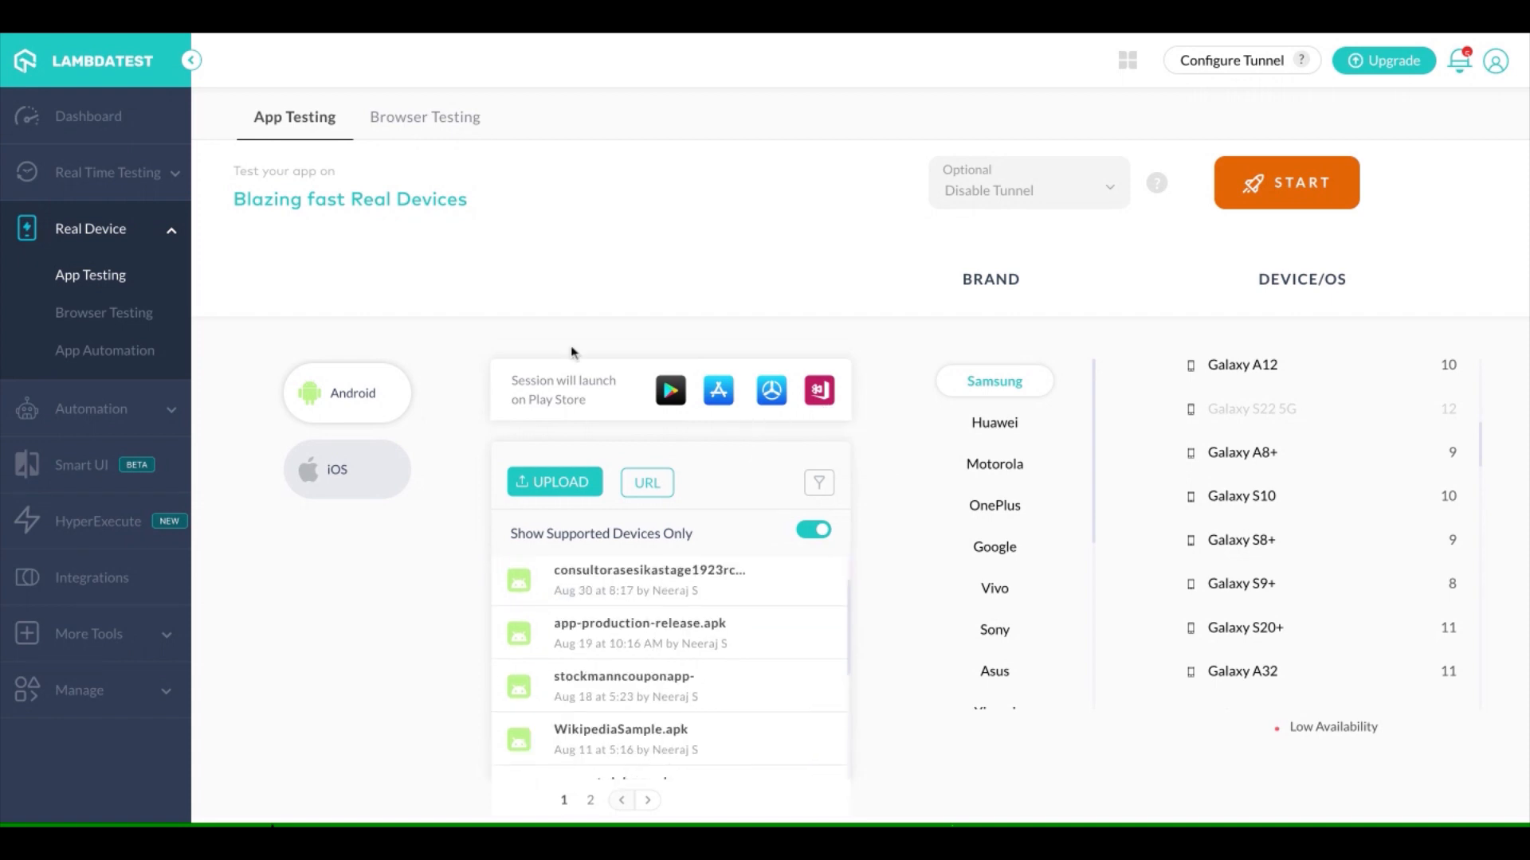
pyautogui.click(690, 400)
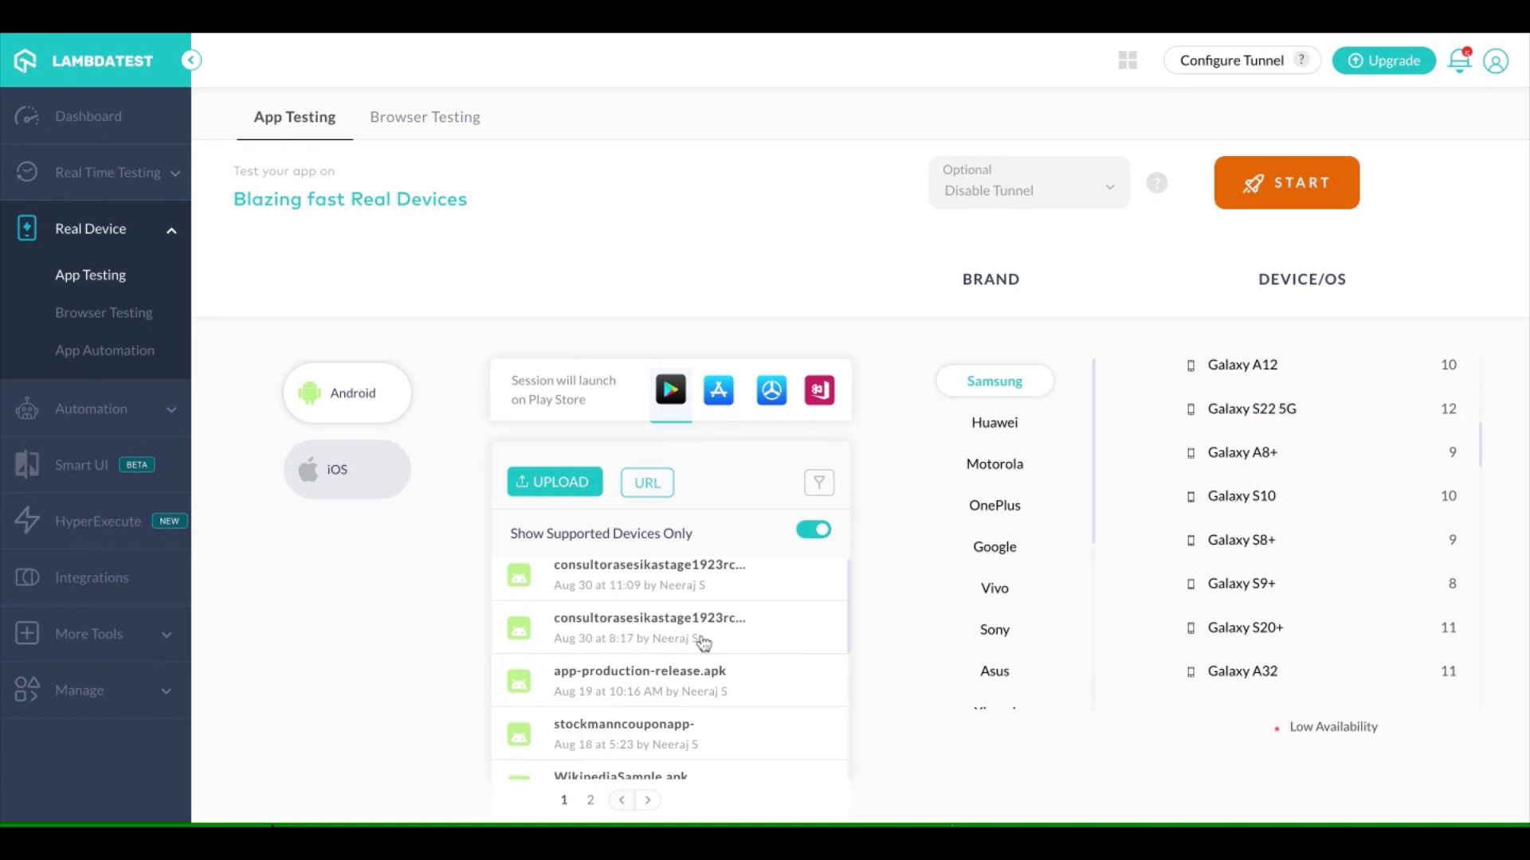
# Start an iOS app testing session with Sample App.ipa on the iPhone SE (2022) running iOS 15
pyautogui.click(325, 477)
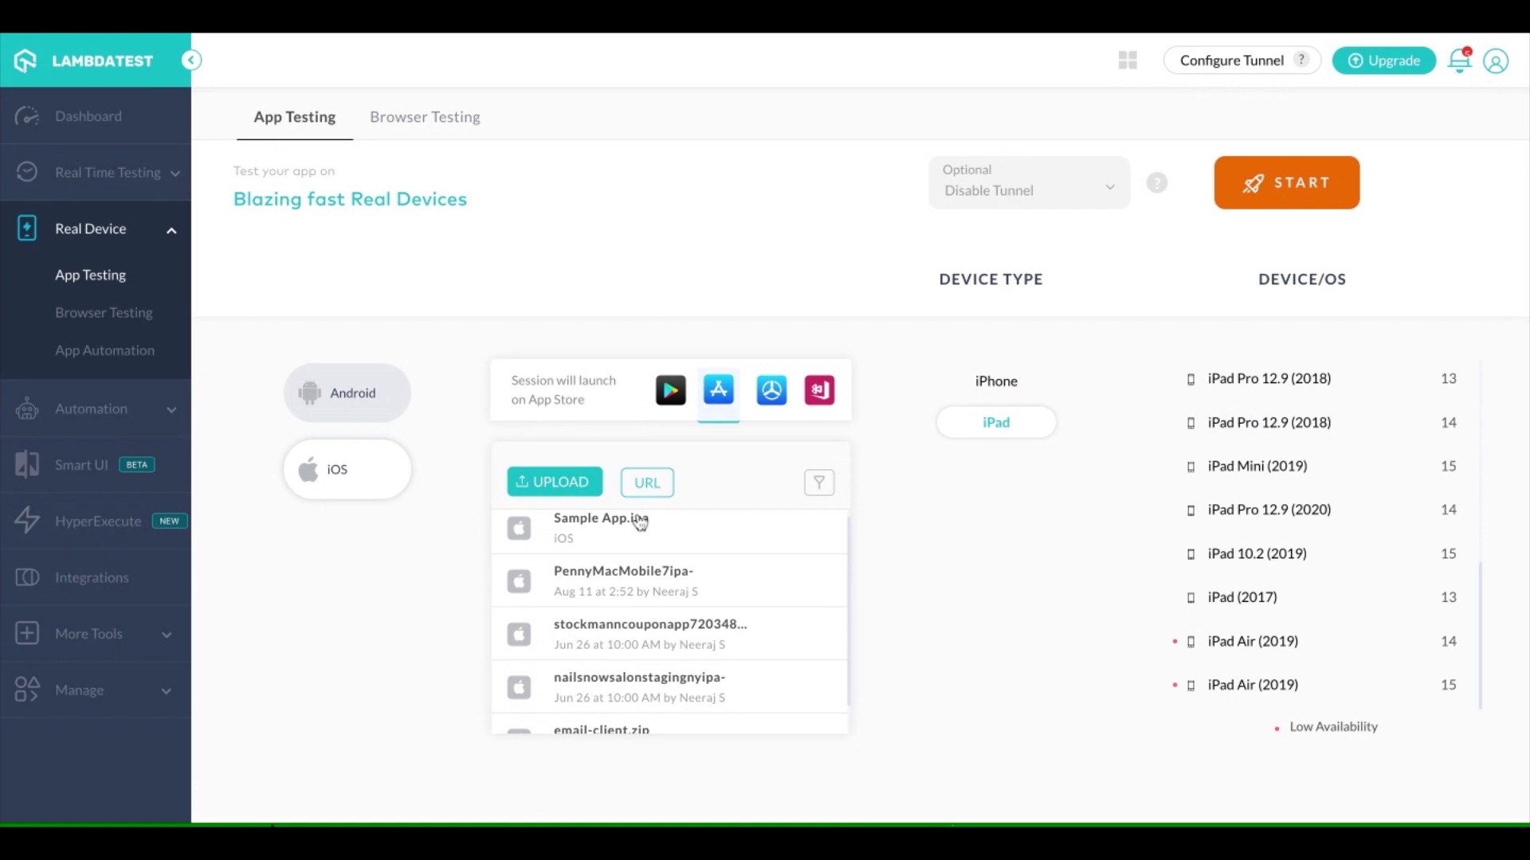
pyautogui.click(601, 541)
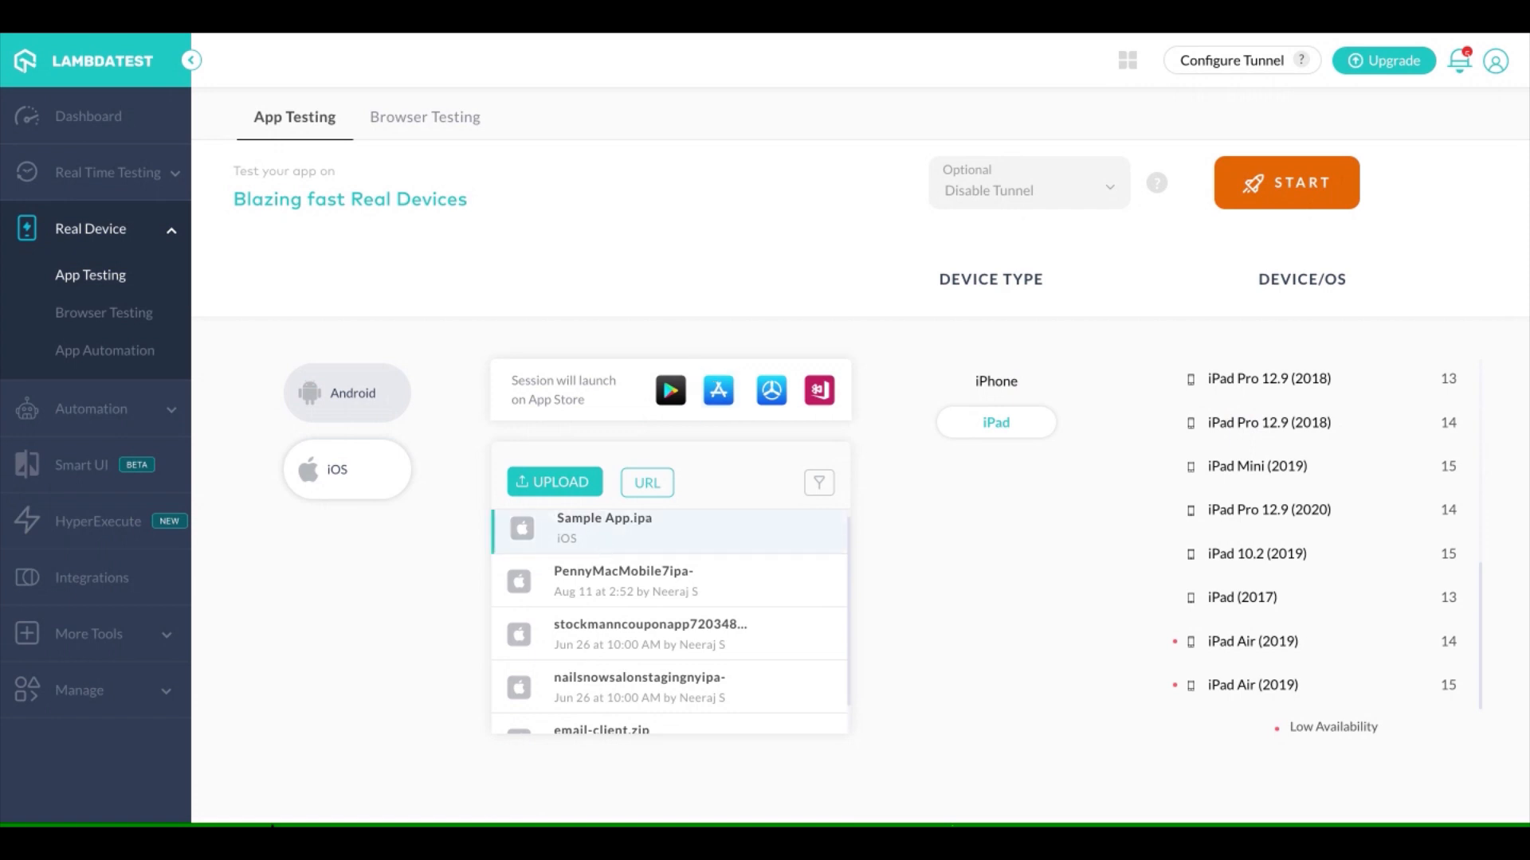
pyautogui.click(993, 387)
pyautogui.scroll(1, 1225, 392)
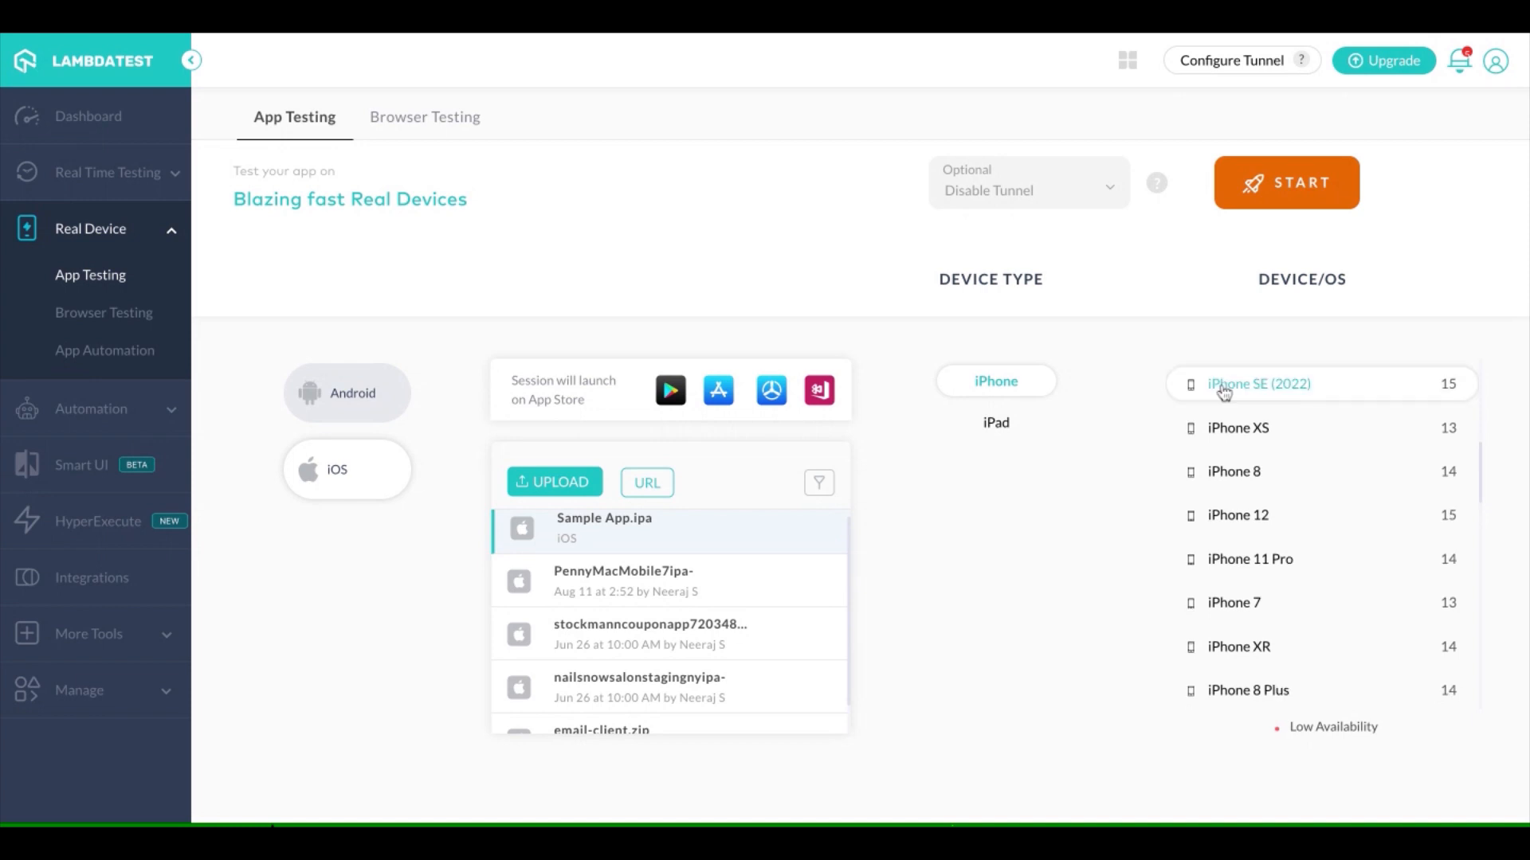
pyautogui.click(1278, 397)
pyautogui.click(1319, 189)
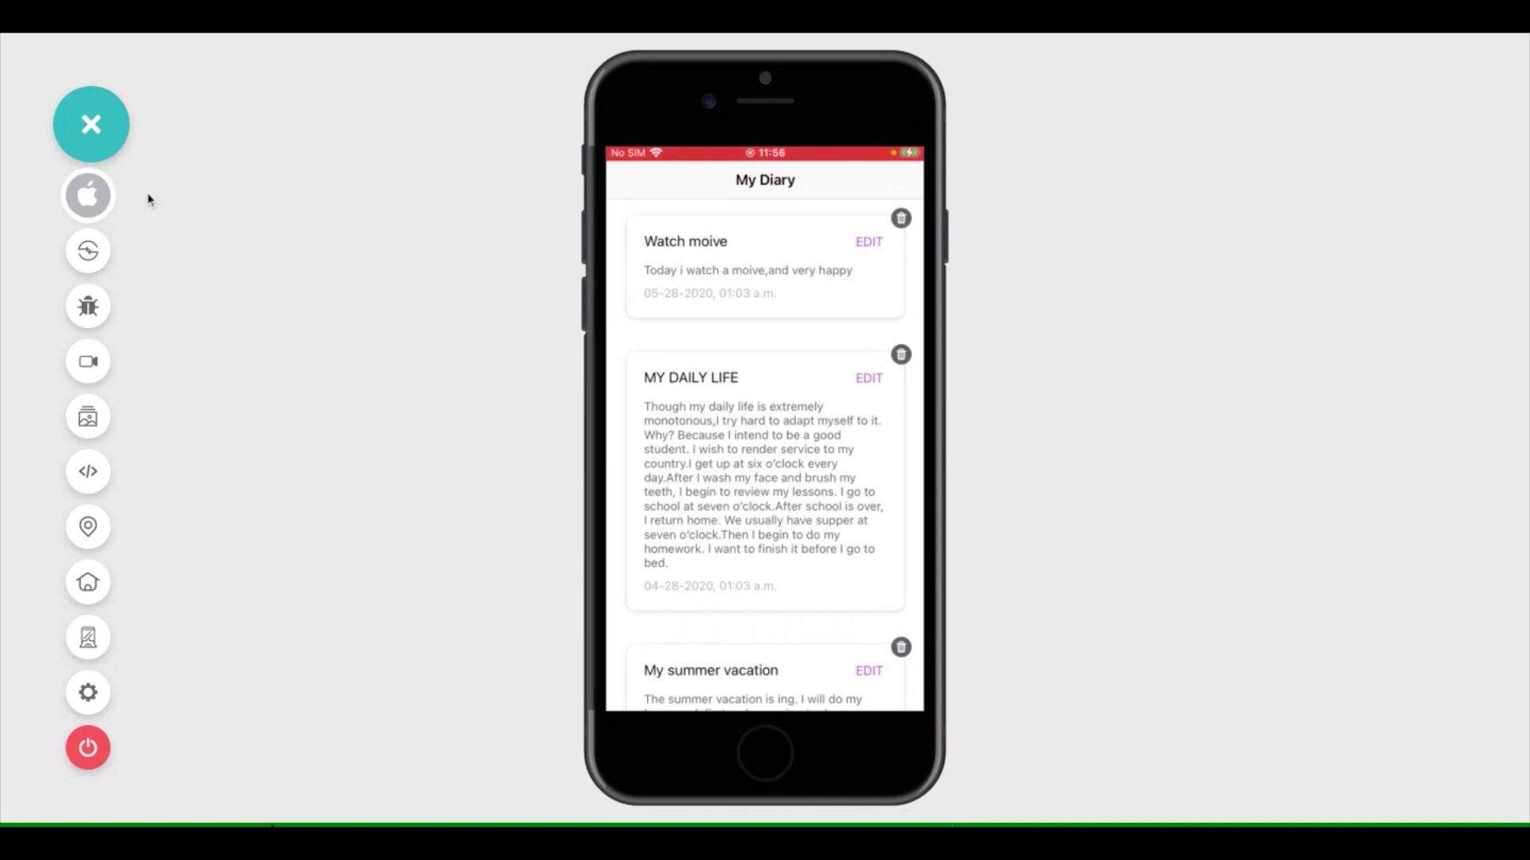
# Examine the App Controls options available in the running iPhone session
pyautogui.click(101, 477)
pyautogui.click(79, 199)
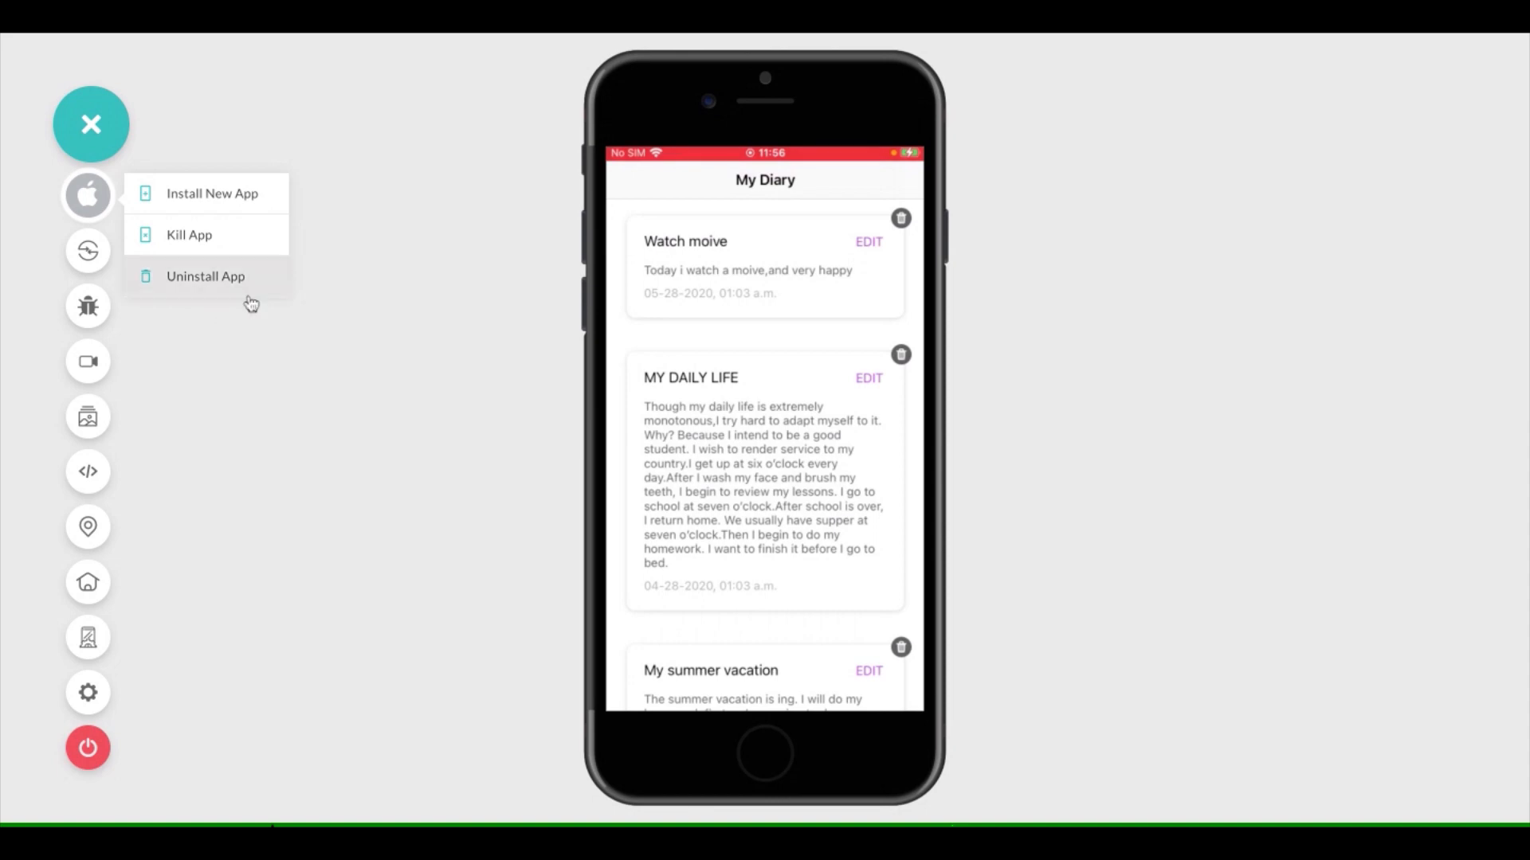
pyautogui.click(90, 205)
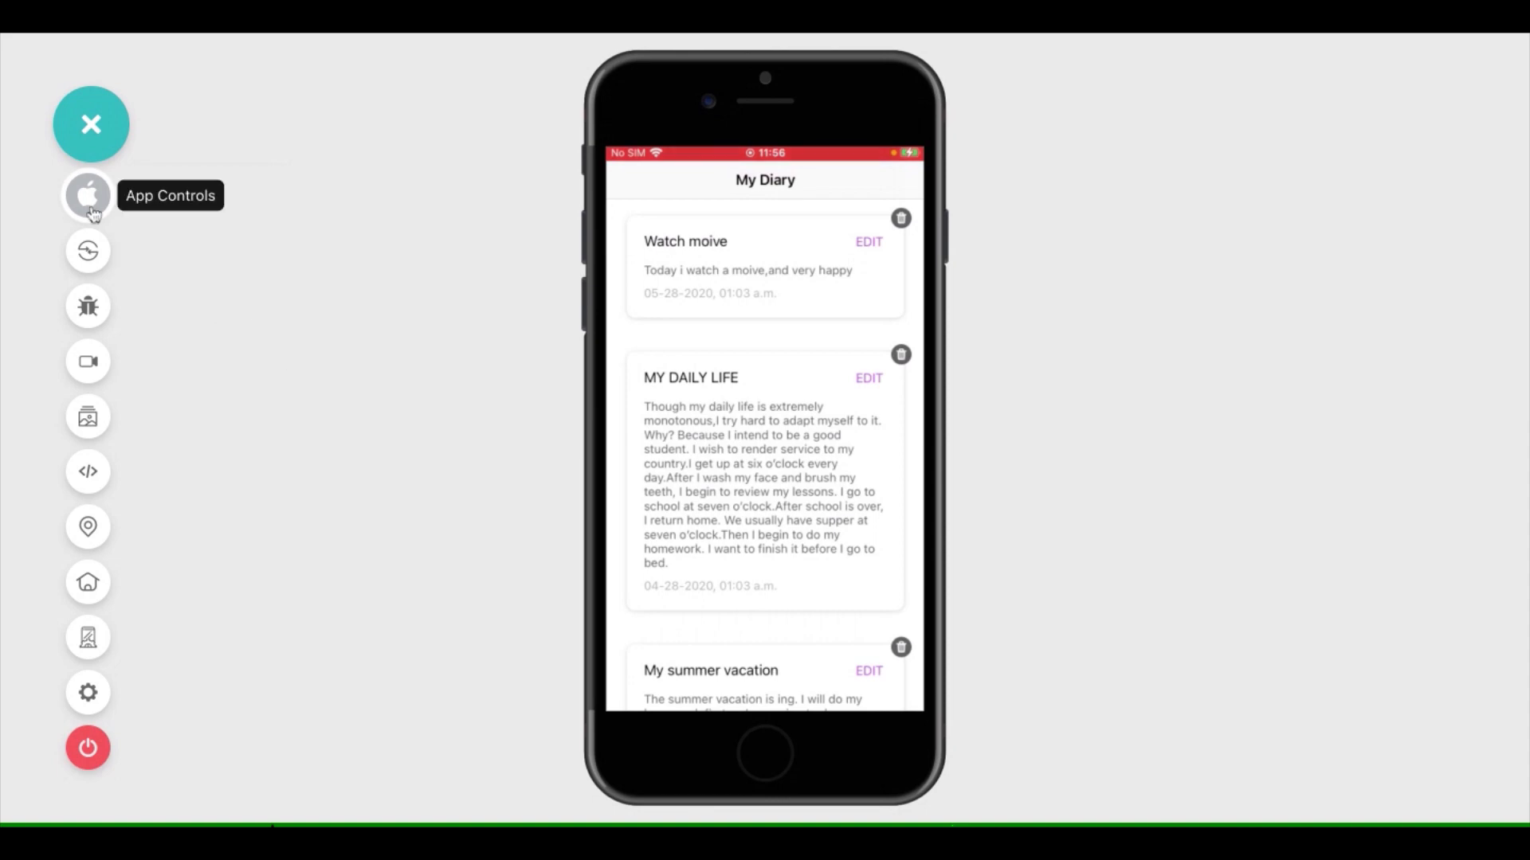
# Capture the My Diary screen for bug marking and review the whole screenshot in the annotation editor
pyautogui.click(89, 309)
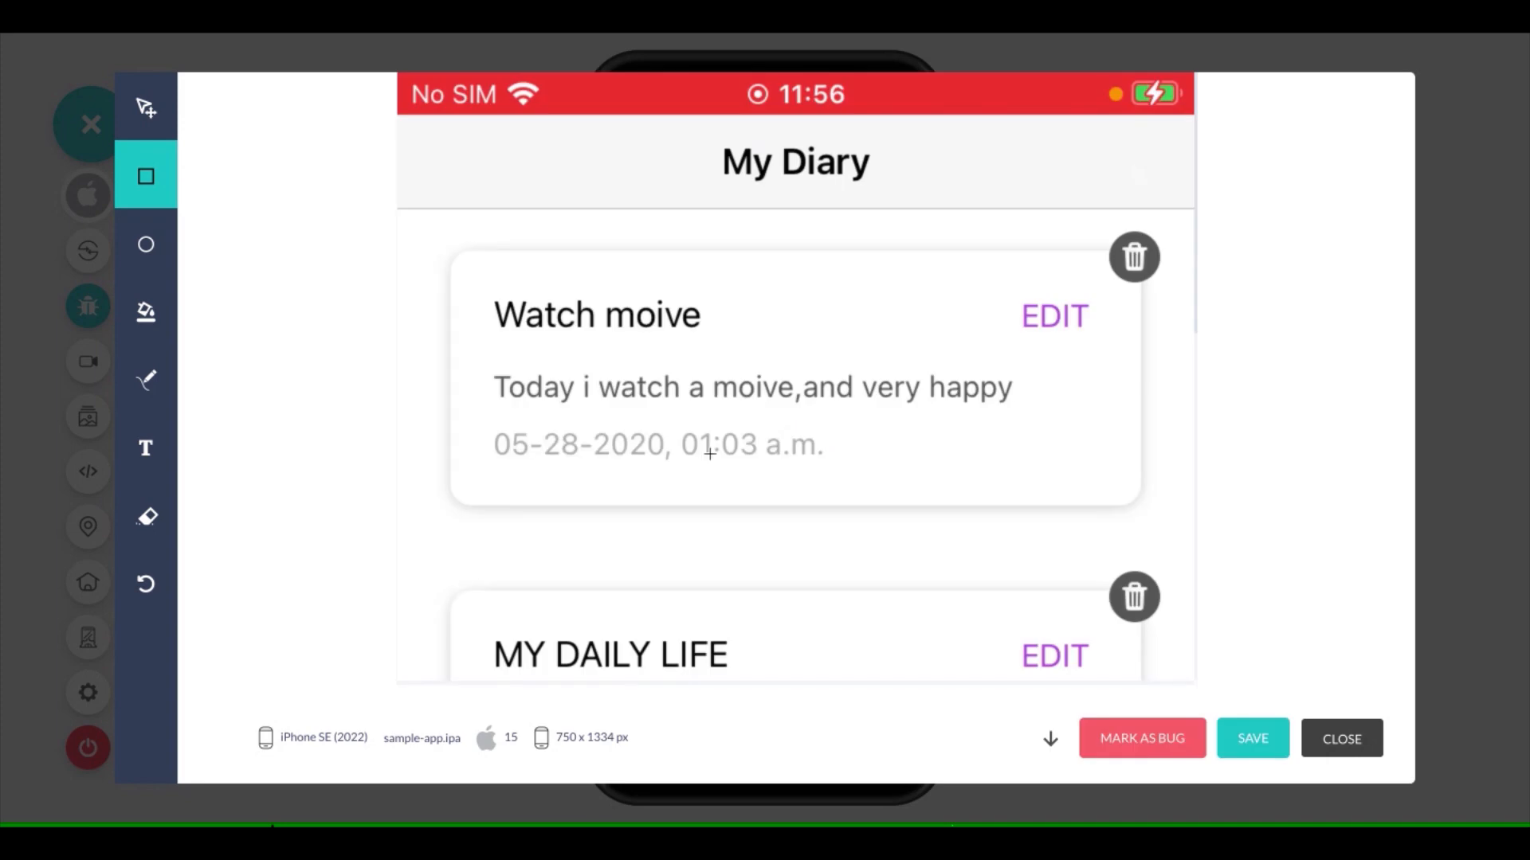
pyautogui.scroll(-1, 710, 454)
pyautogui.scroll(-5, 710, 453)
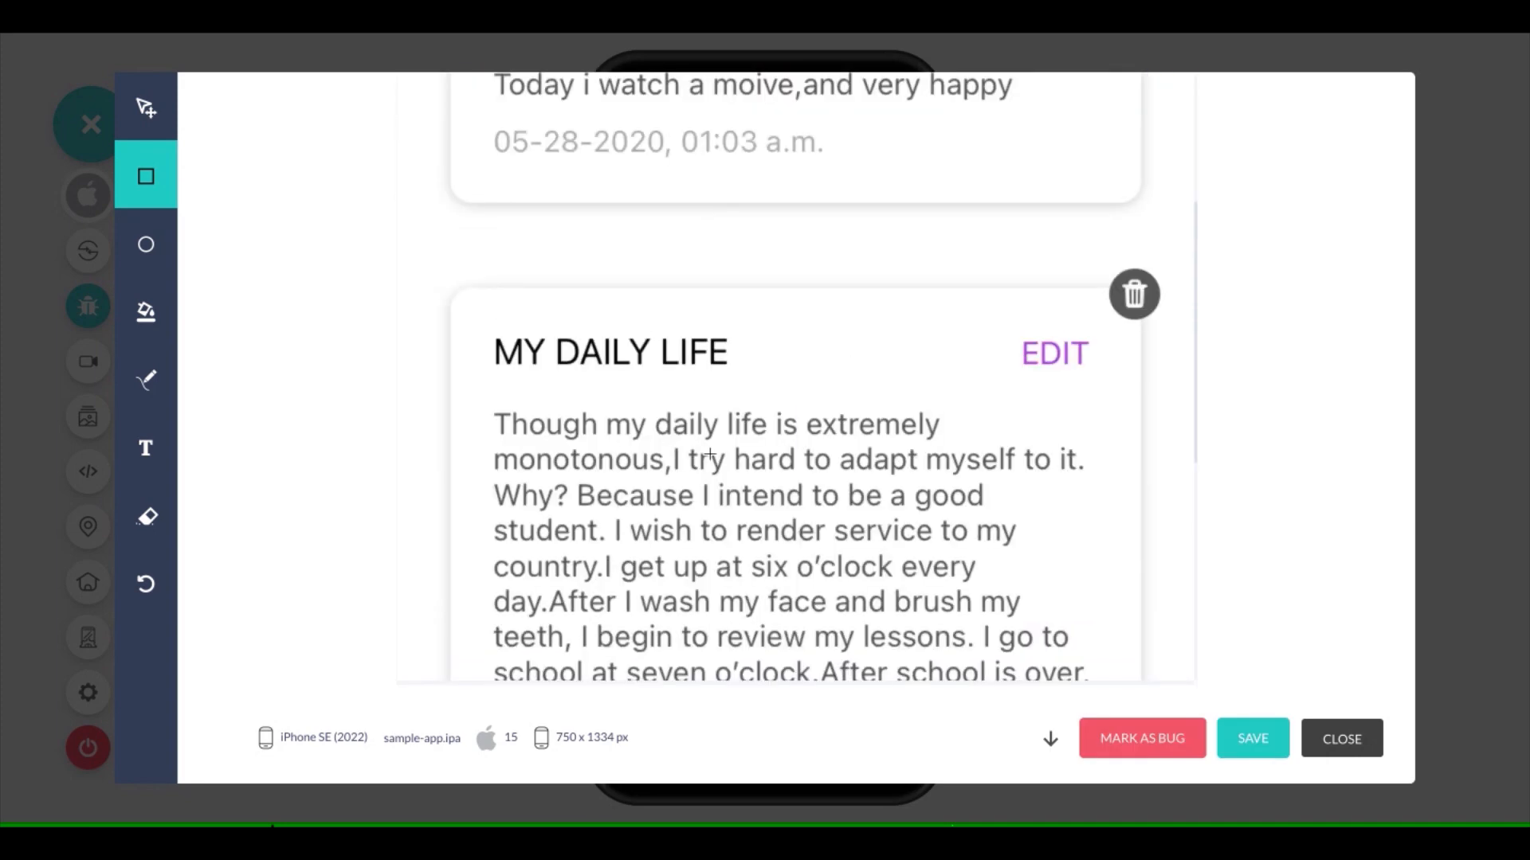
pyautogui.scroll(-5, 710, 453)
pyautogui.scroll(-4, 710, 453)
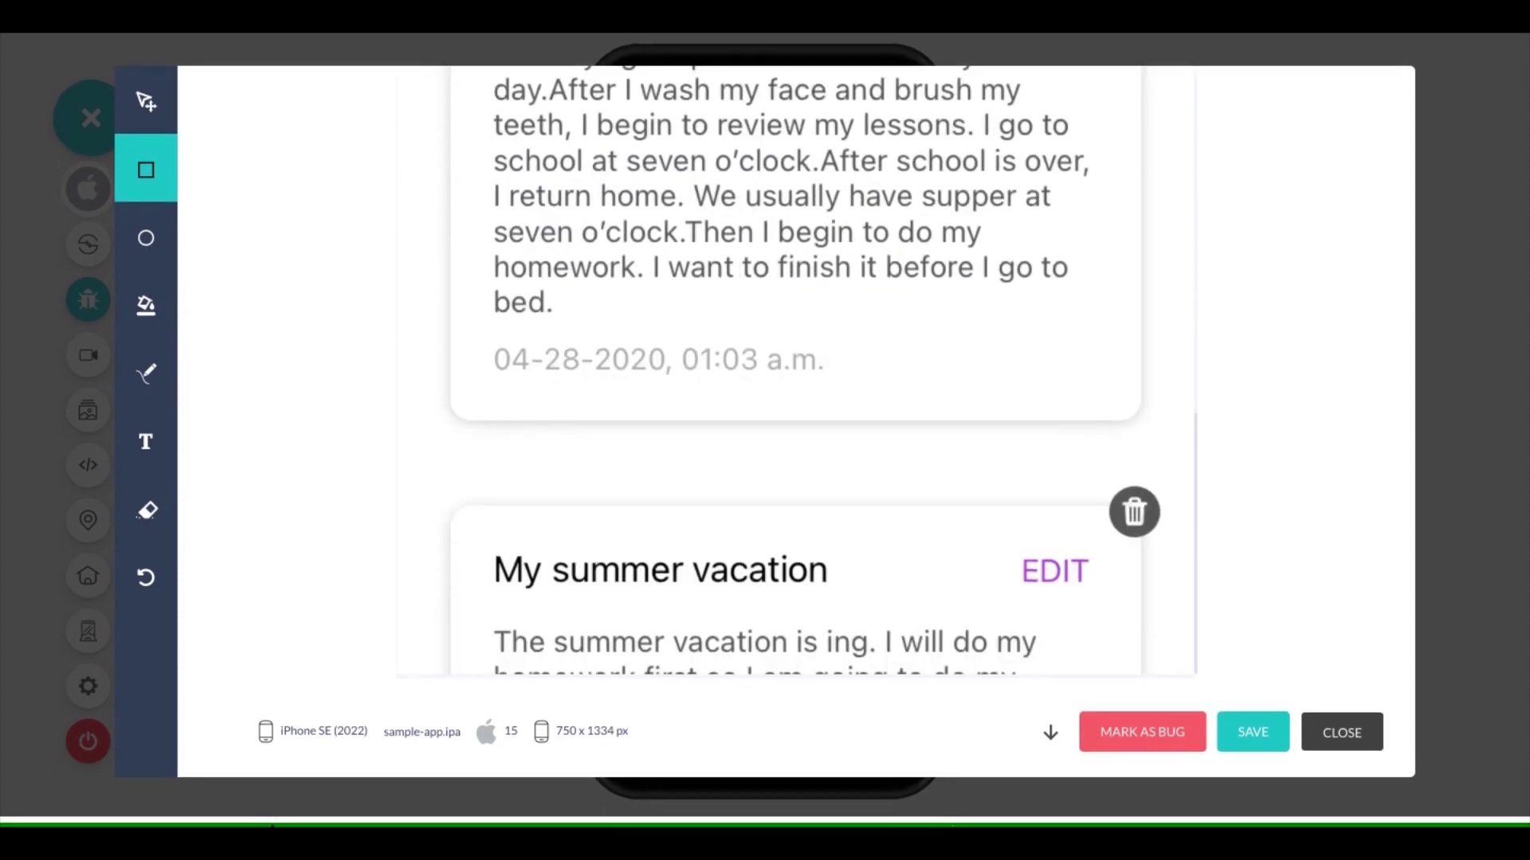
pyautogui.scroll(3, 746, 353)
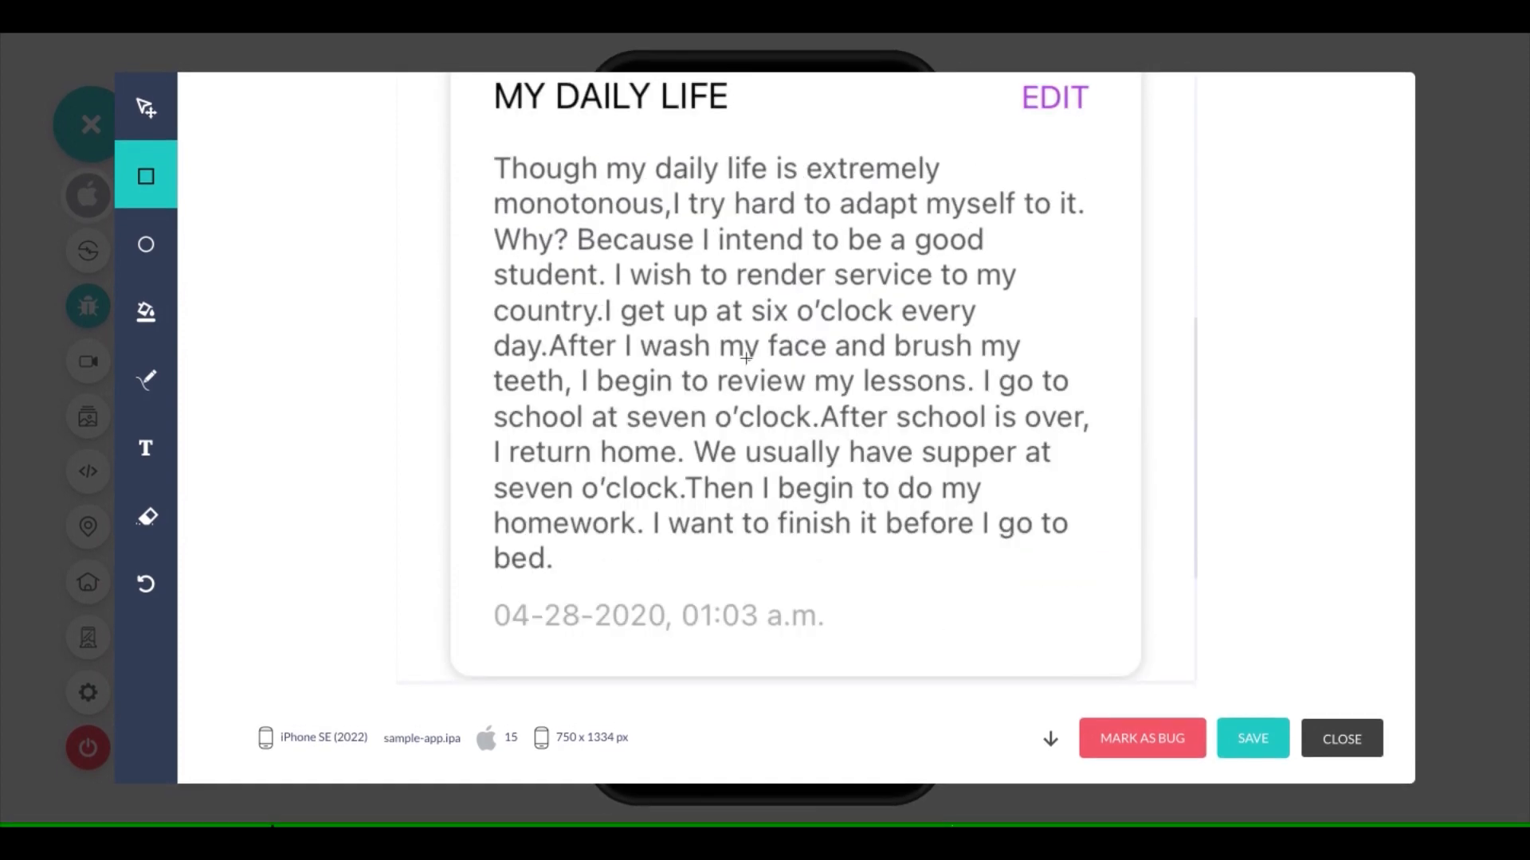
pyautogui.scroll(1, 746, 358)
pyautogui.scroll(6, 746, 360)
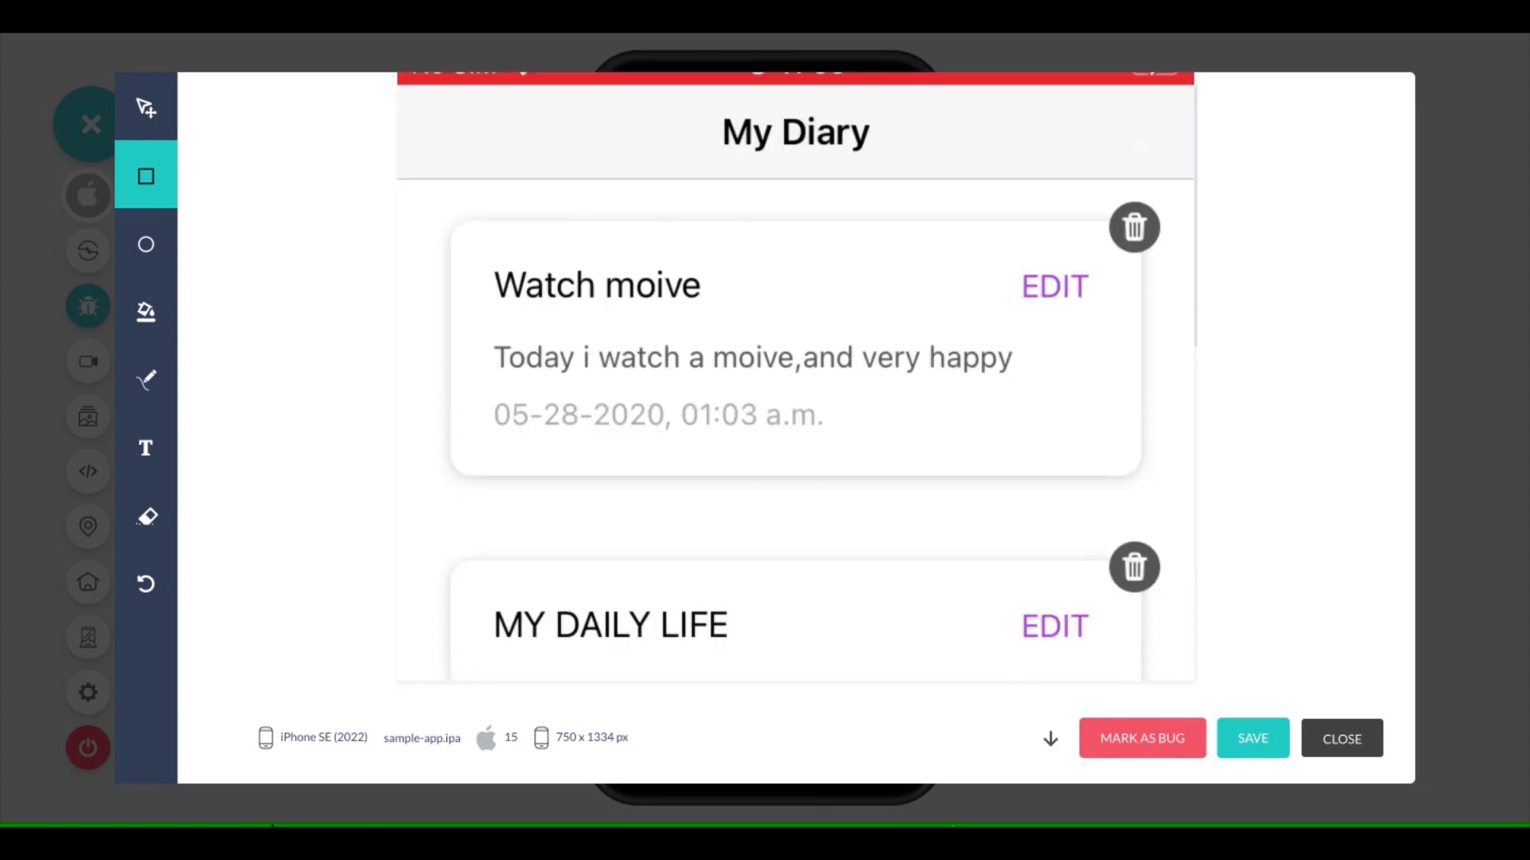
pyautogui.scroll(1, 795, 376)
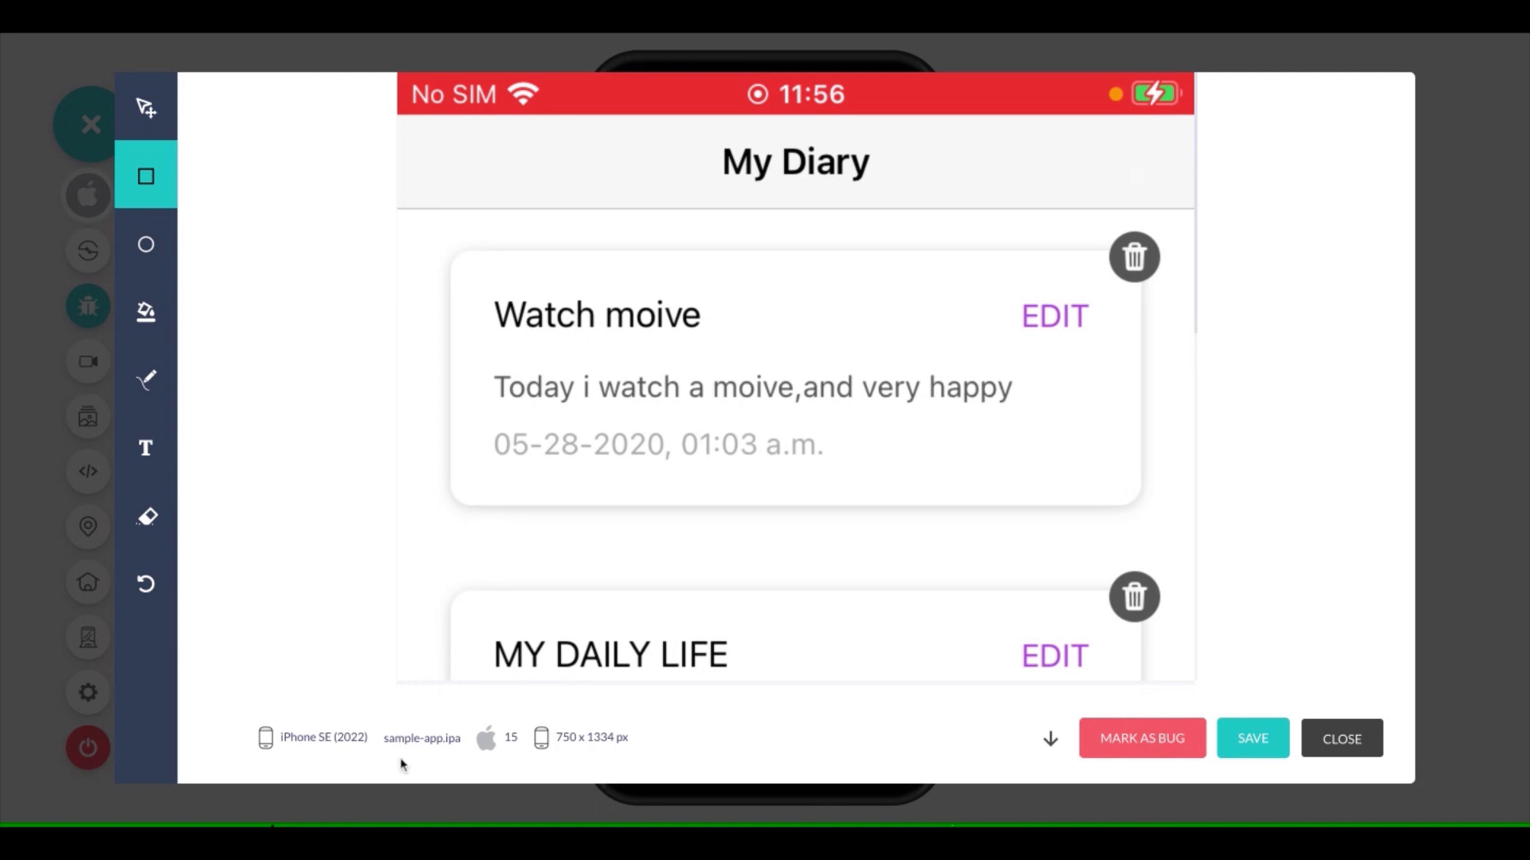
# Mark the My Diary screenshot as a bug and select Demo Project as the Jira project
pyautogui.scroll(-1, 861, 393)
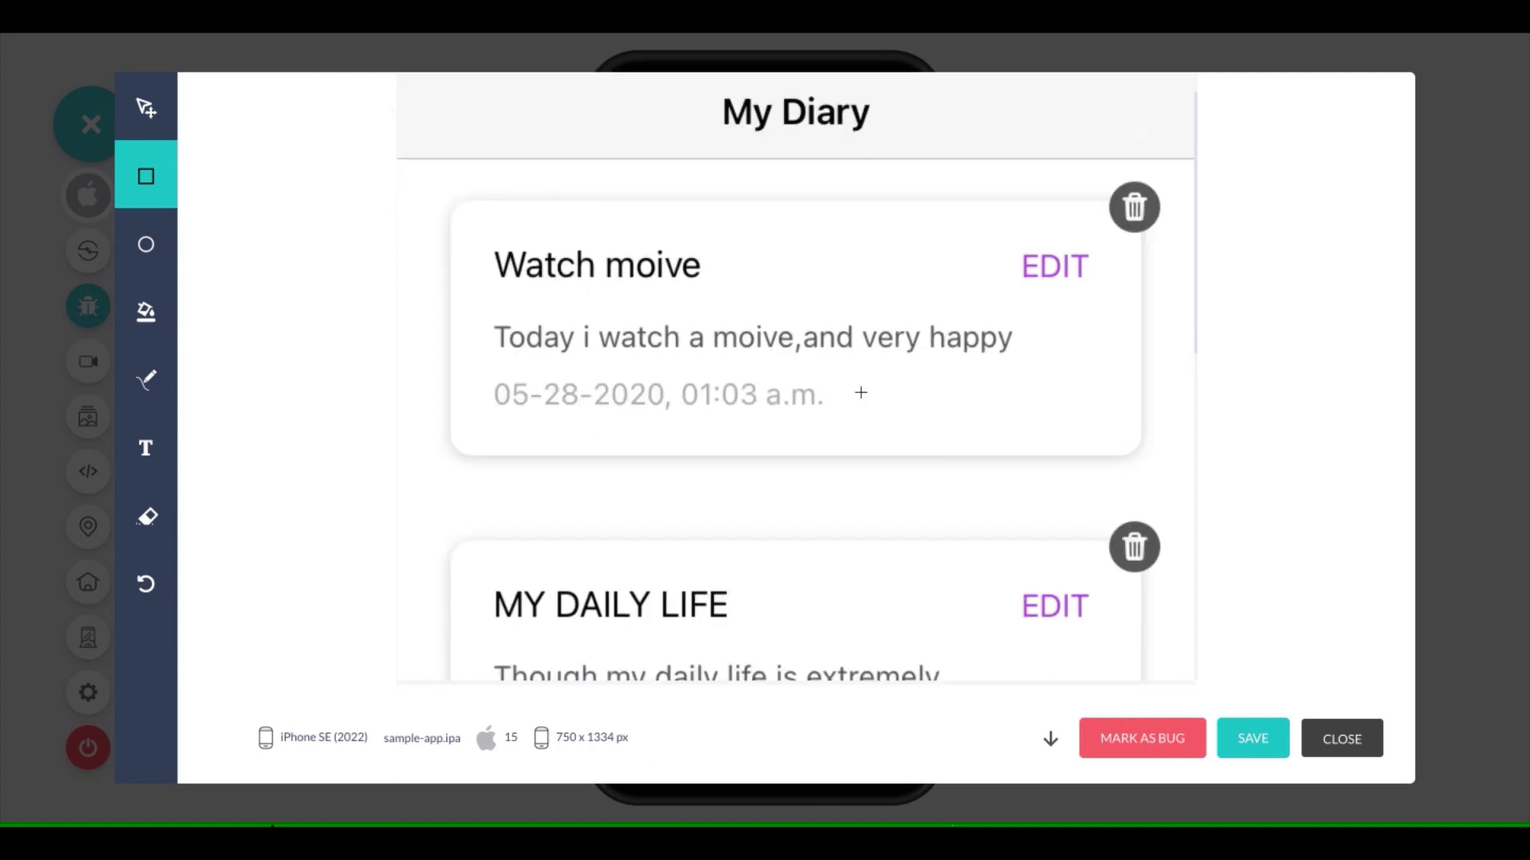
pyautogui.scroll(-3, 861, 393)
pyautogui.scroll(-1, 860, 392)
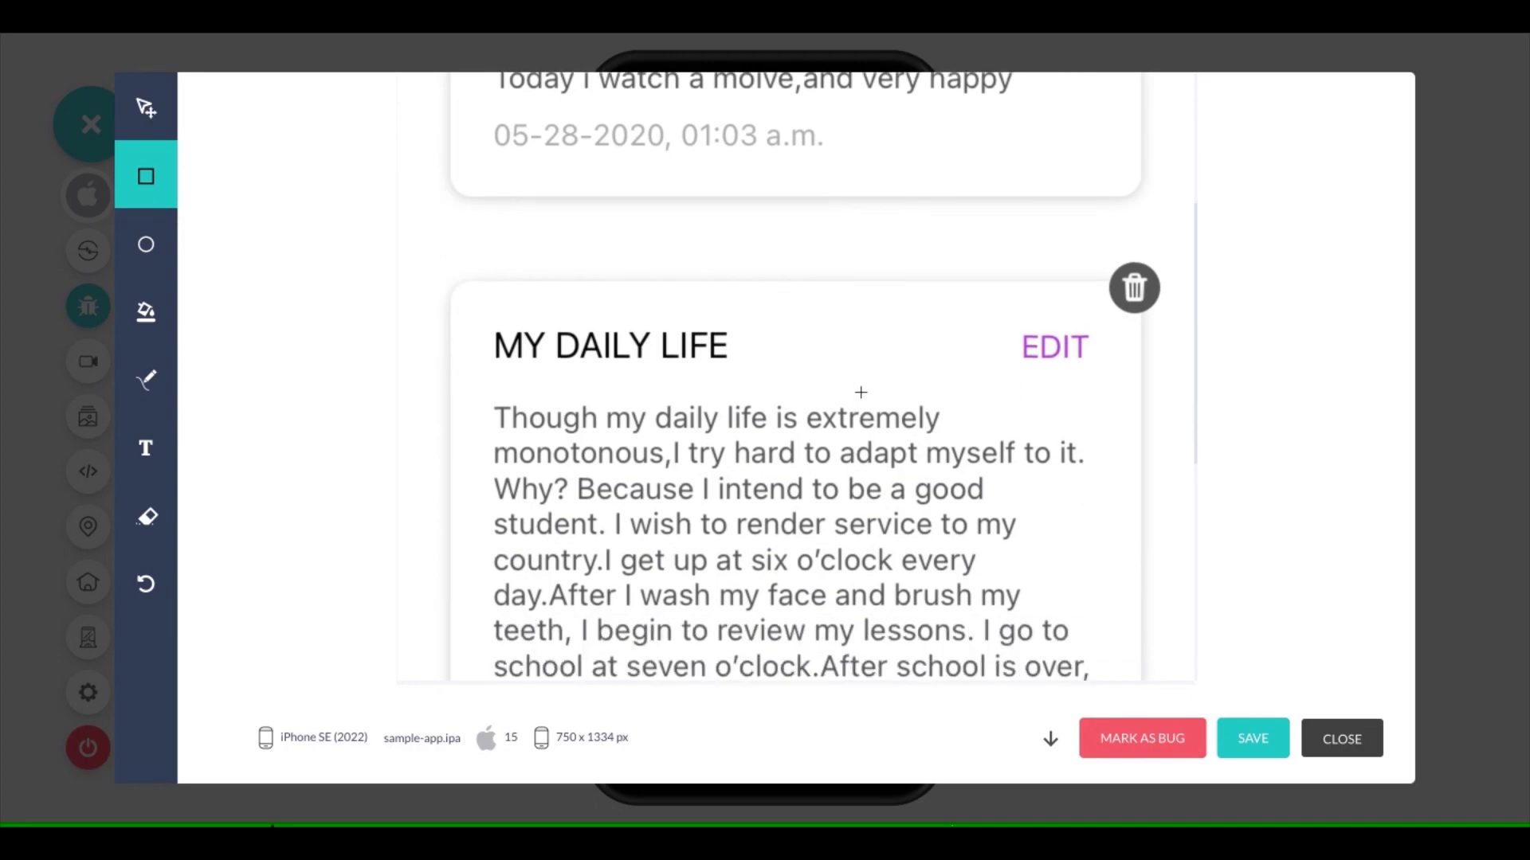
pyautogui.scroll(-1, 860, 393)
pyautogui.click(1119, 747)
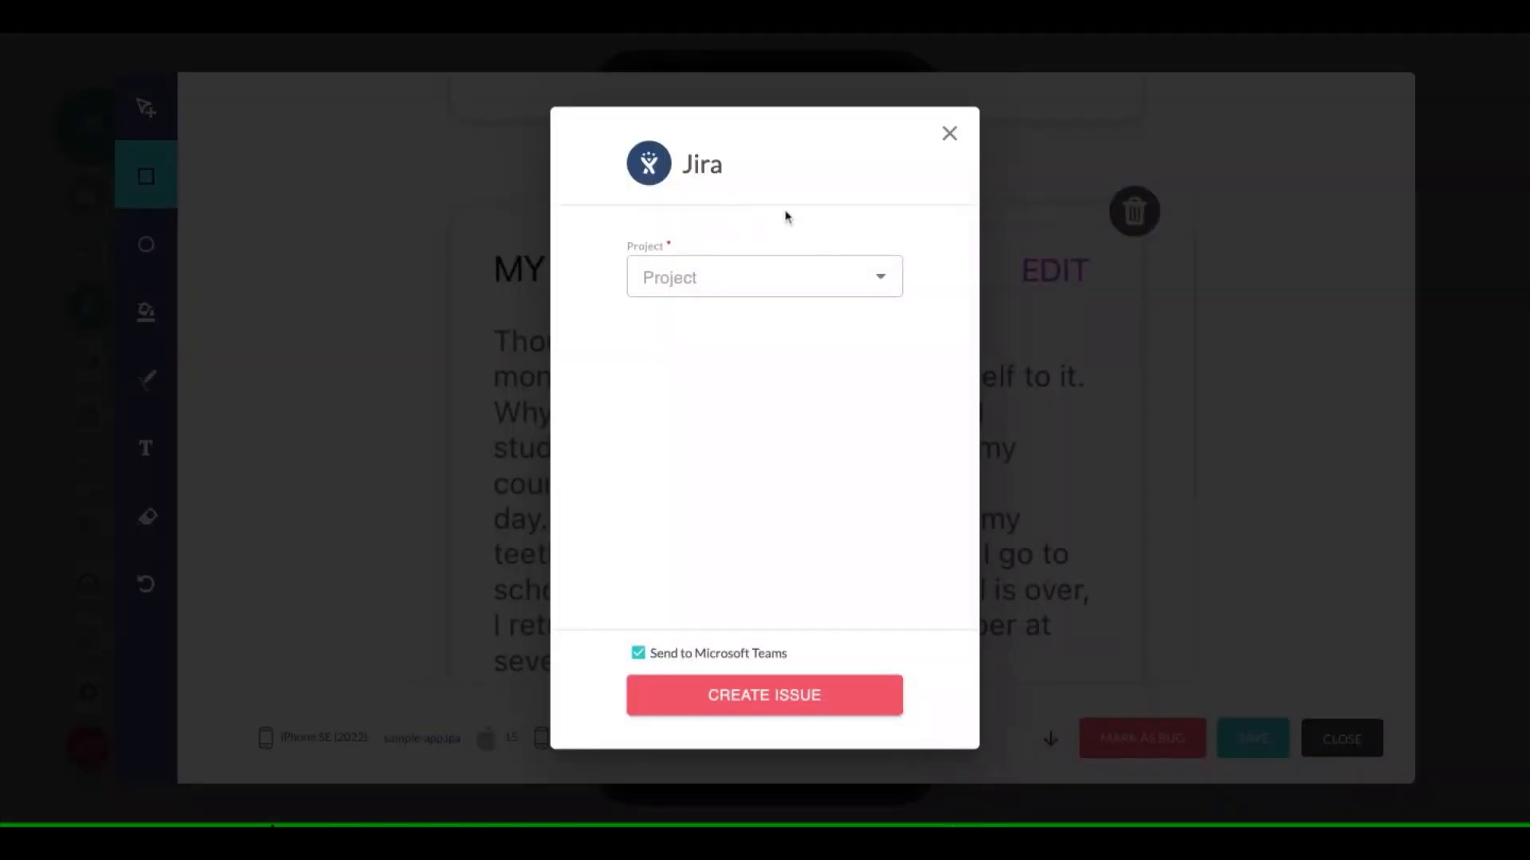
pyautogui.click(778, 279)
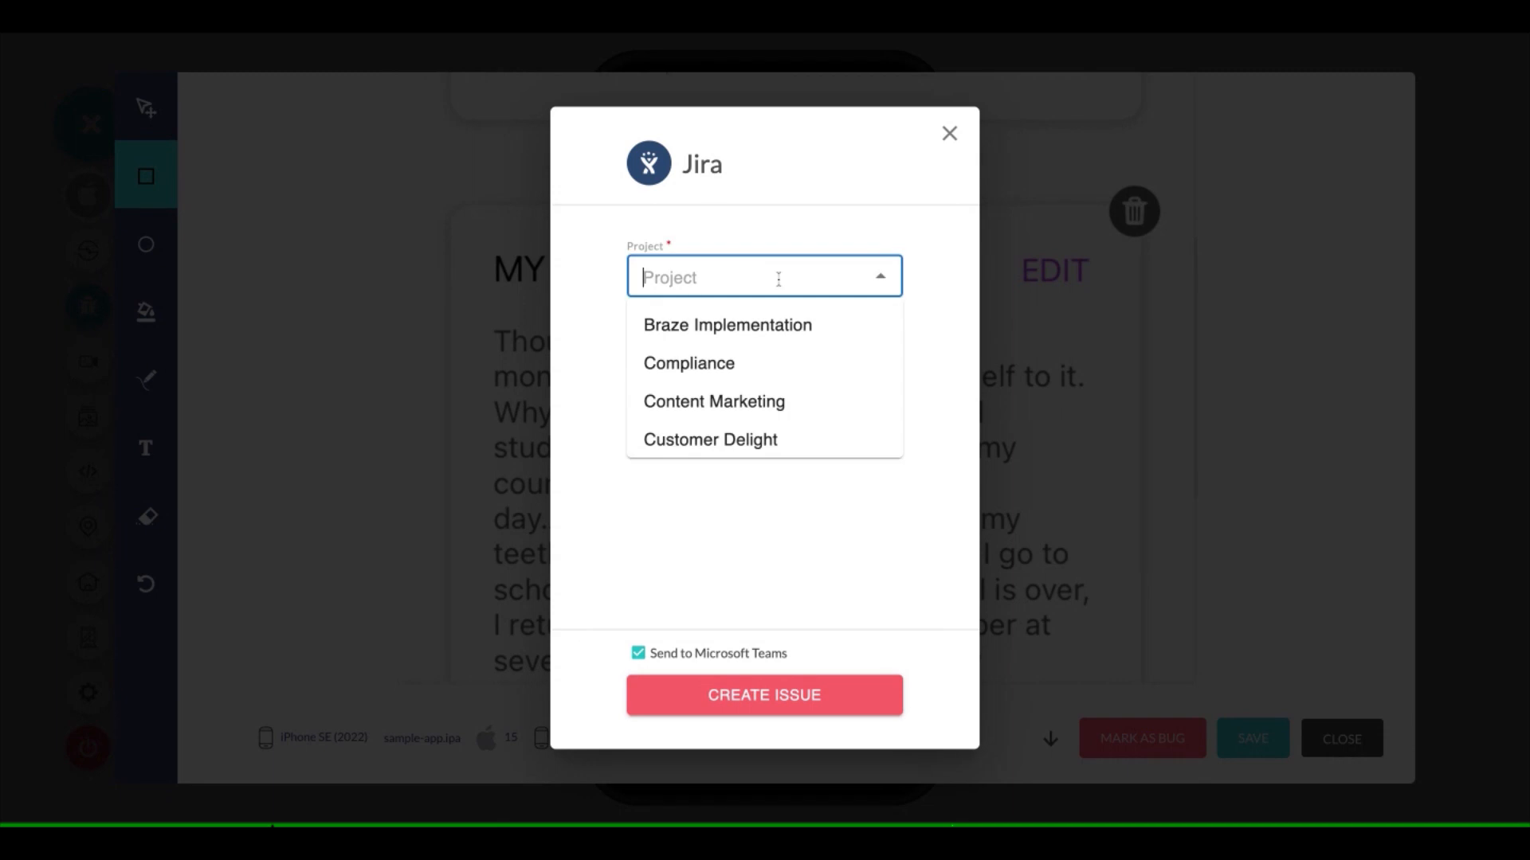
pyautogui.scroll(-1, 737, 427)
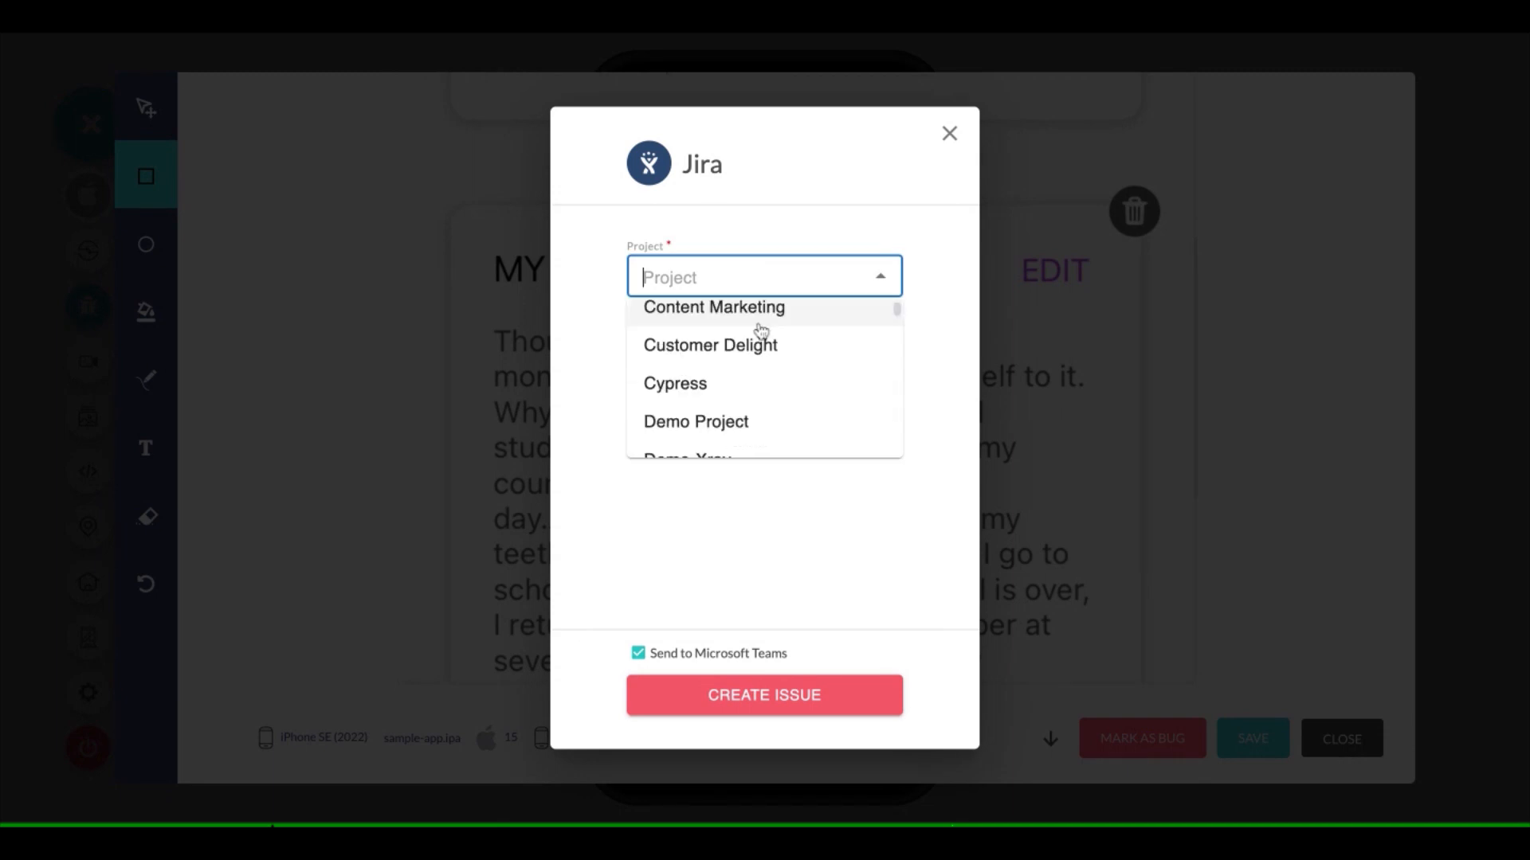
pyautogui.write('de')
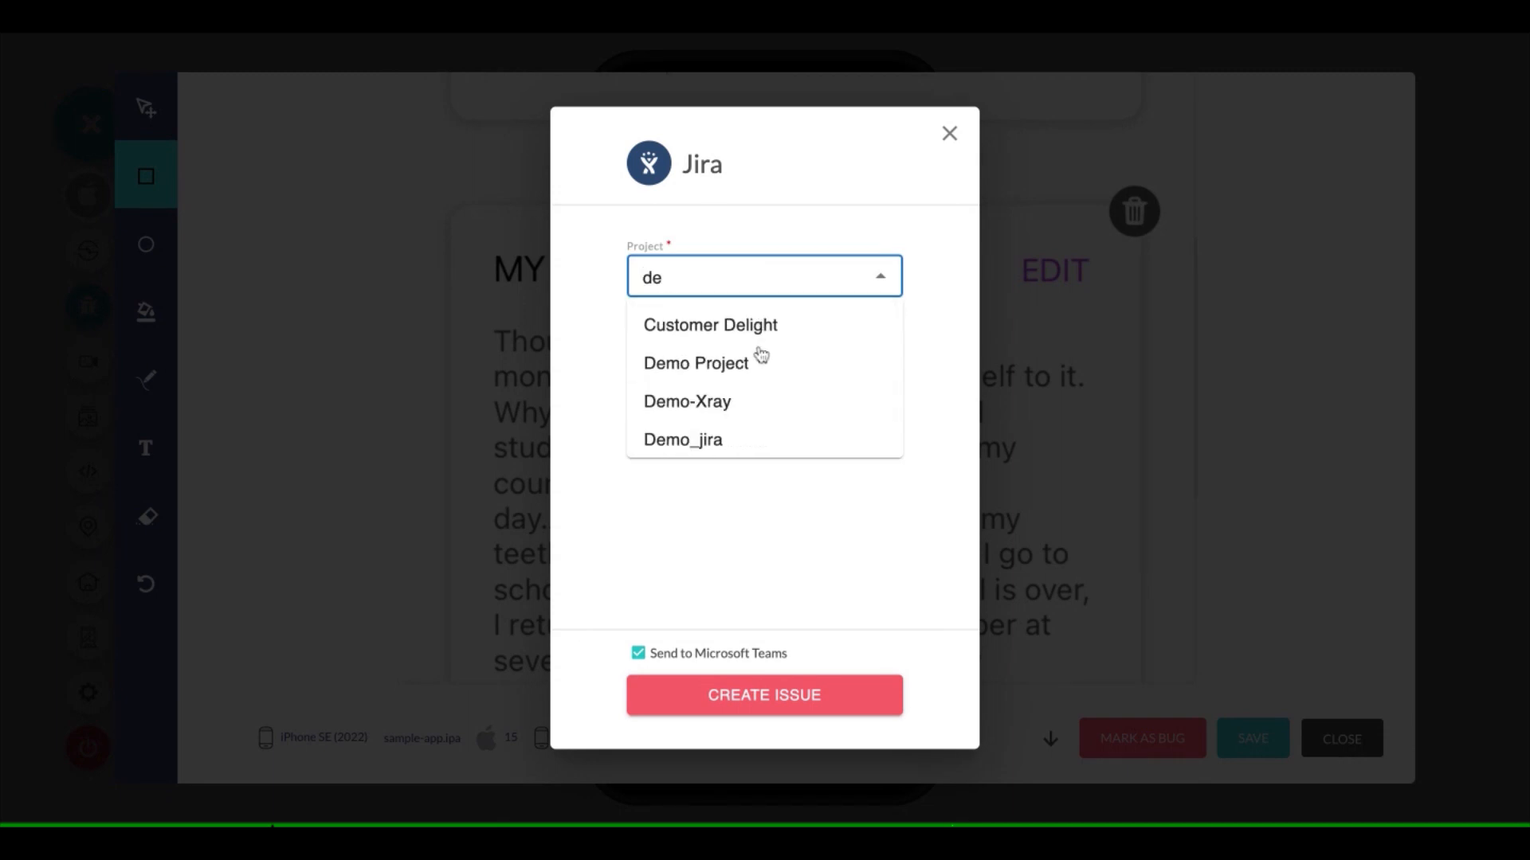
pyautogui.click(717, 364)
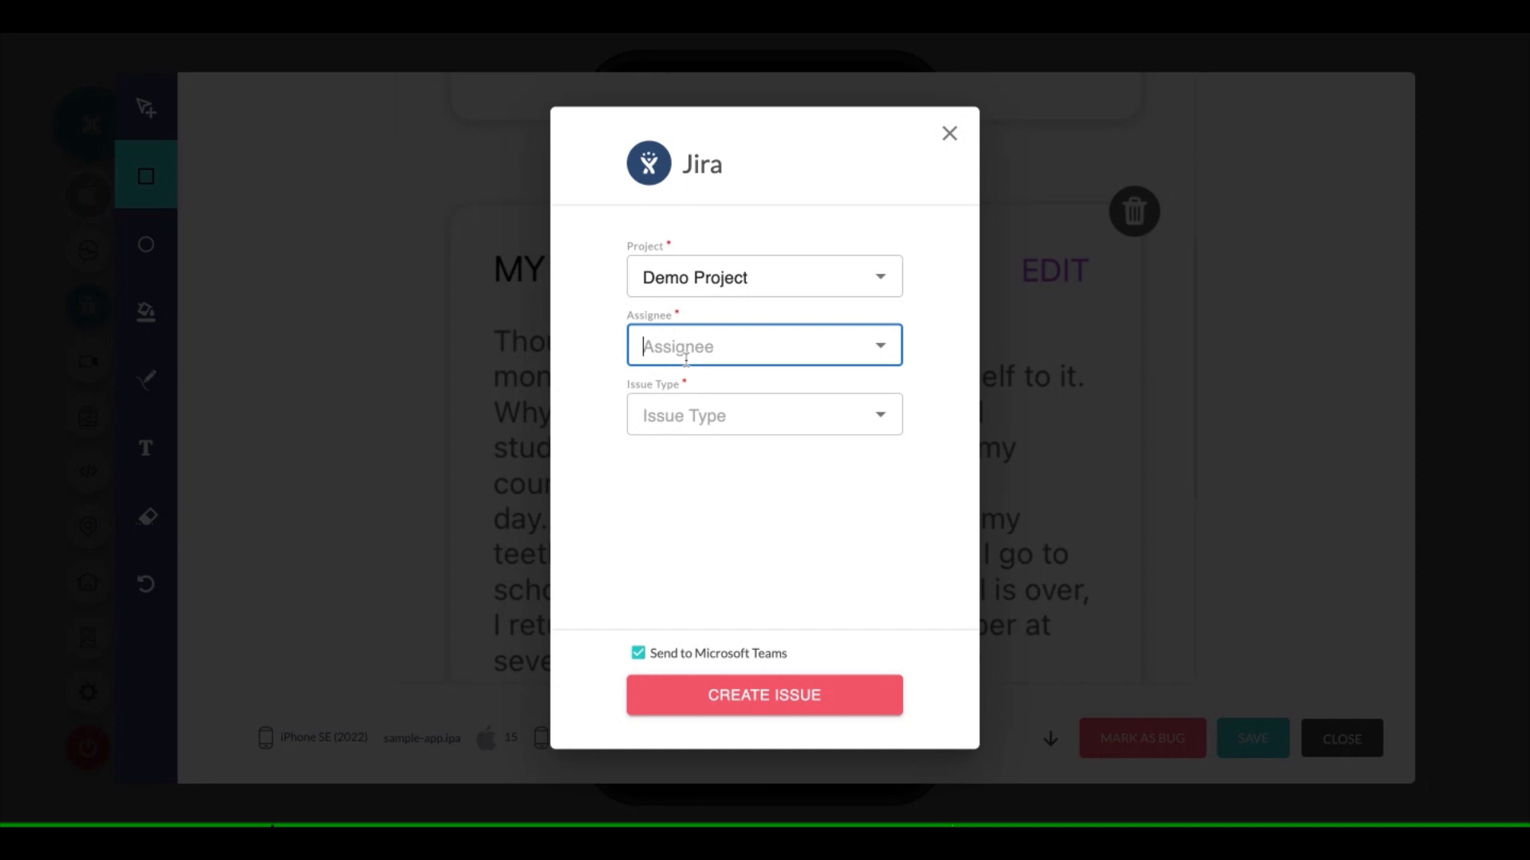
# Choose the assignee for the Jira issue and set its issue type to Bug
pyautogui.write('Nee')
pyautogui.click(677, 508)
pyautogui.click(737, 395)
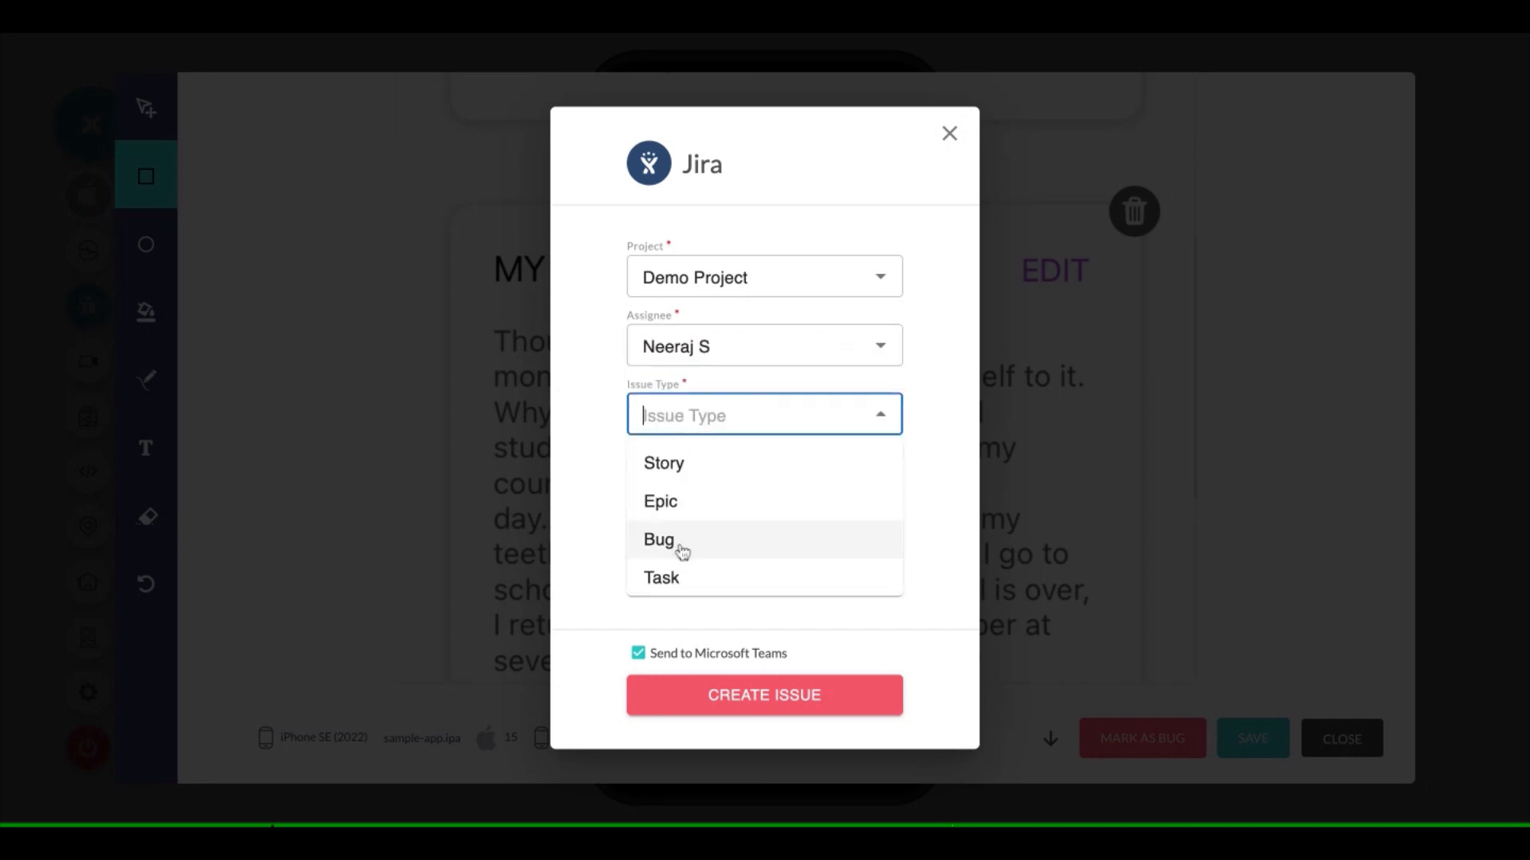
pyautogui.click(659, 540)
# Enter Test as the issue summary, leave the optional fields empty, and create the Jira issue
pyautogui.scroll(-1, 734, 404)
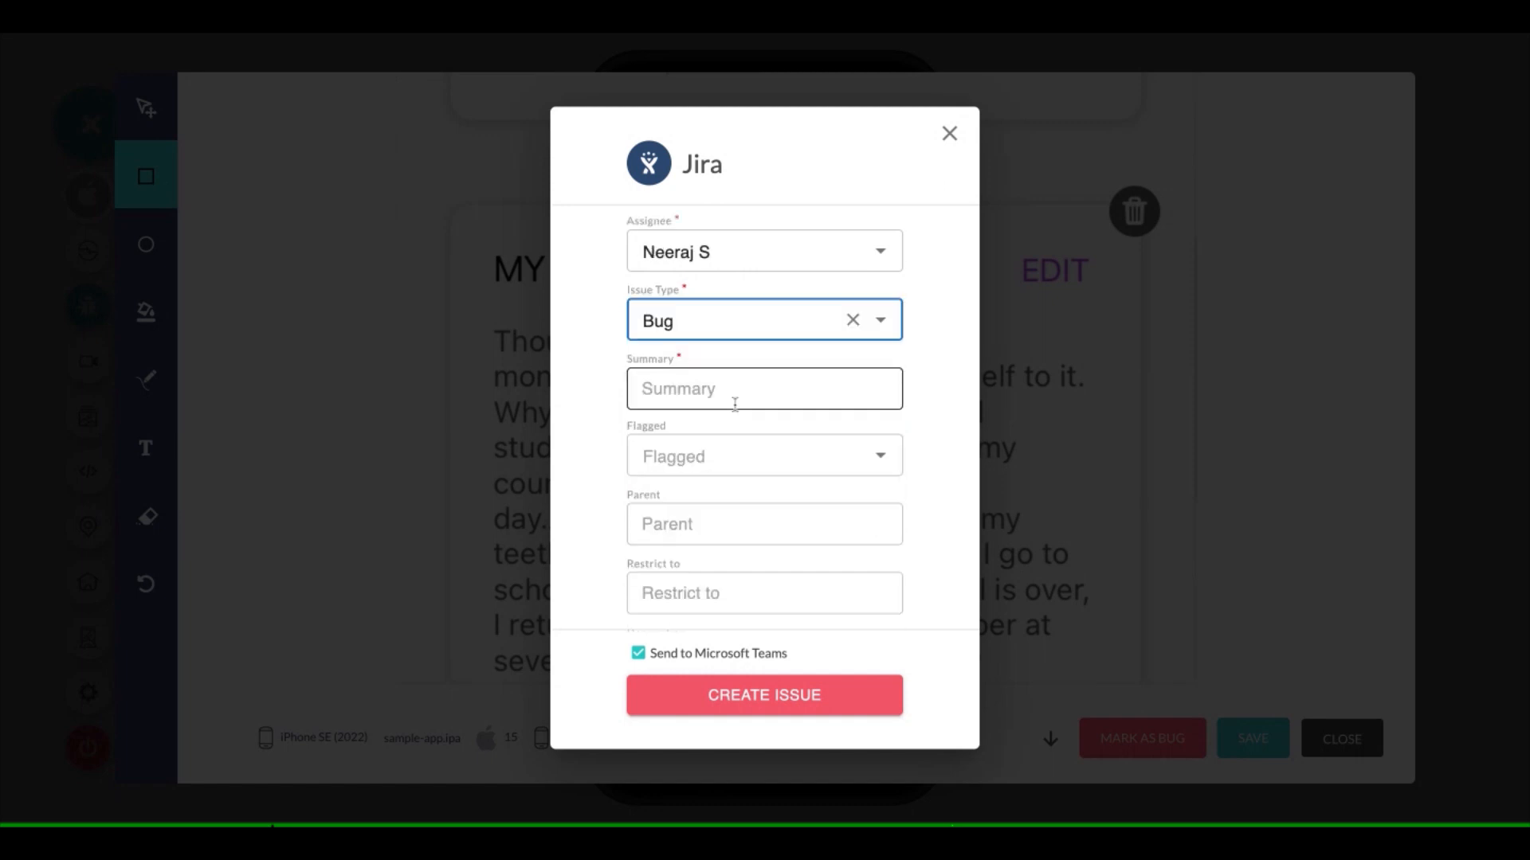
pyautogui.click(734, 404)
pyautogui.write('Test')
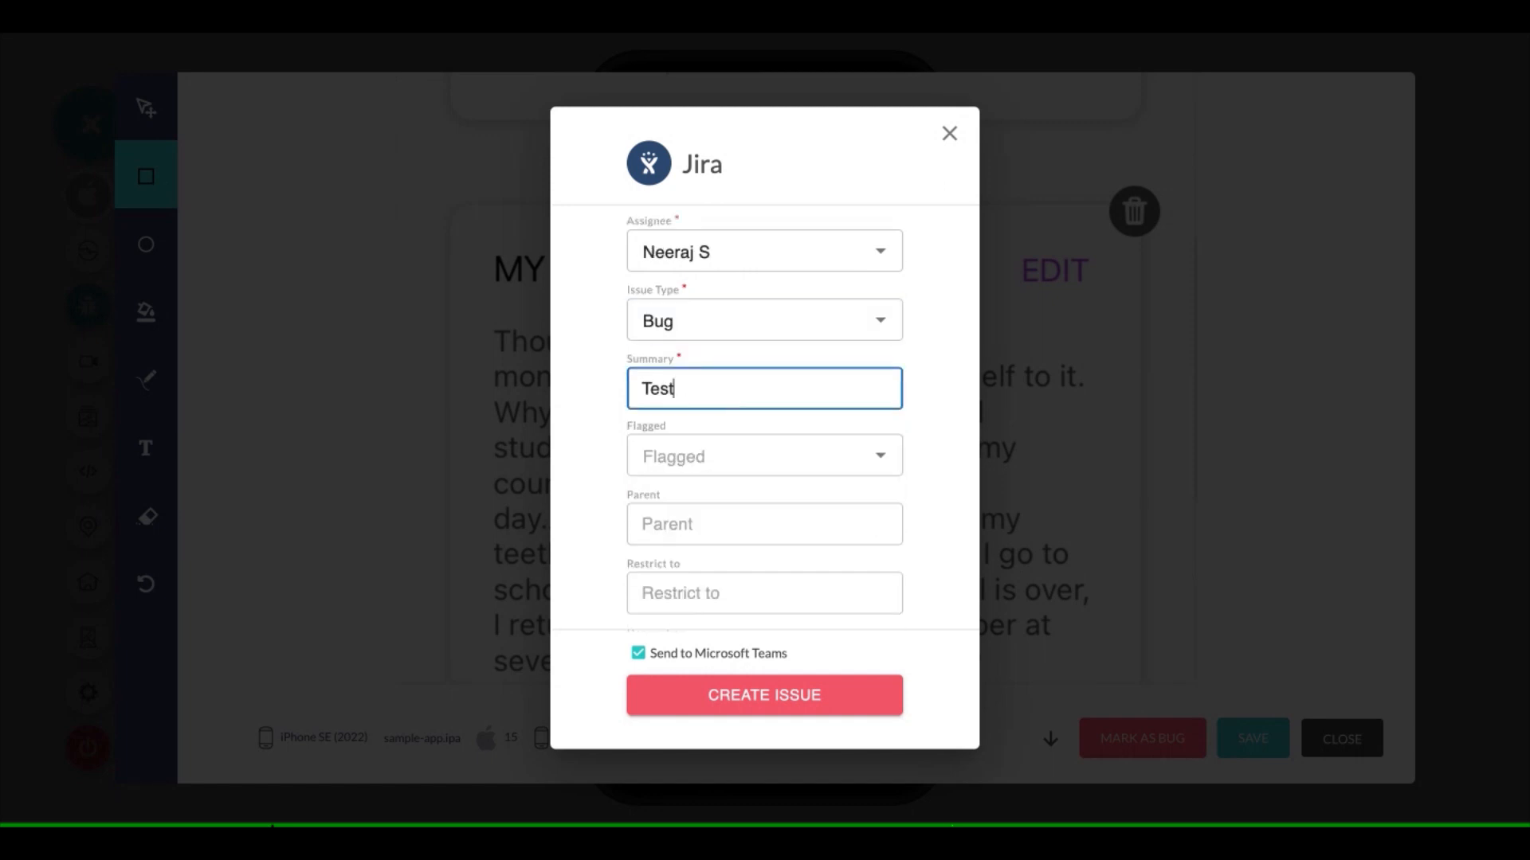
pyautogui.click(950, 421)
pyautogui.scroll(-1, 879, 500)
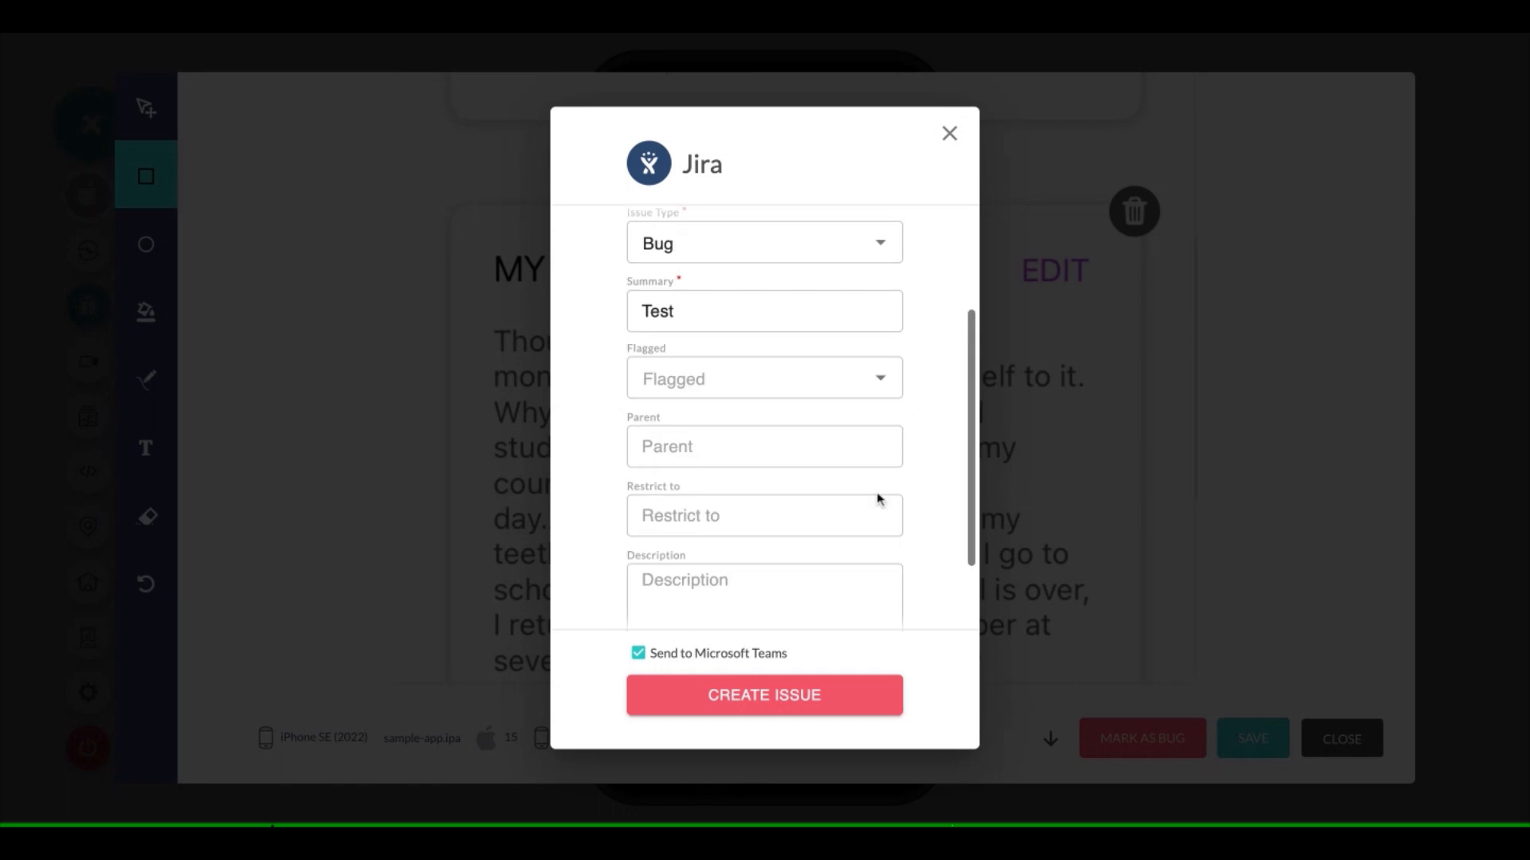
pyautogui.scroll(1, 879, 500)
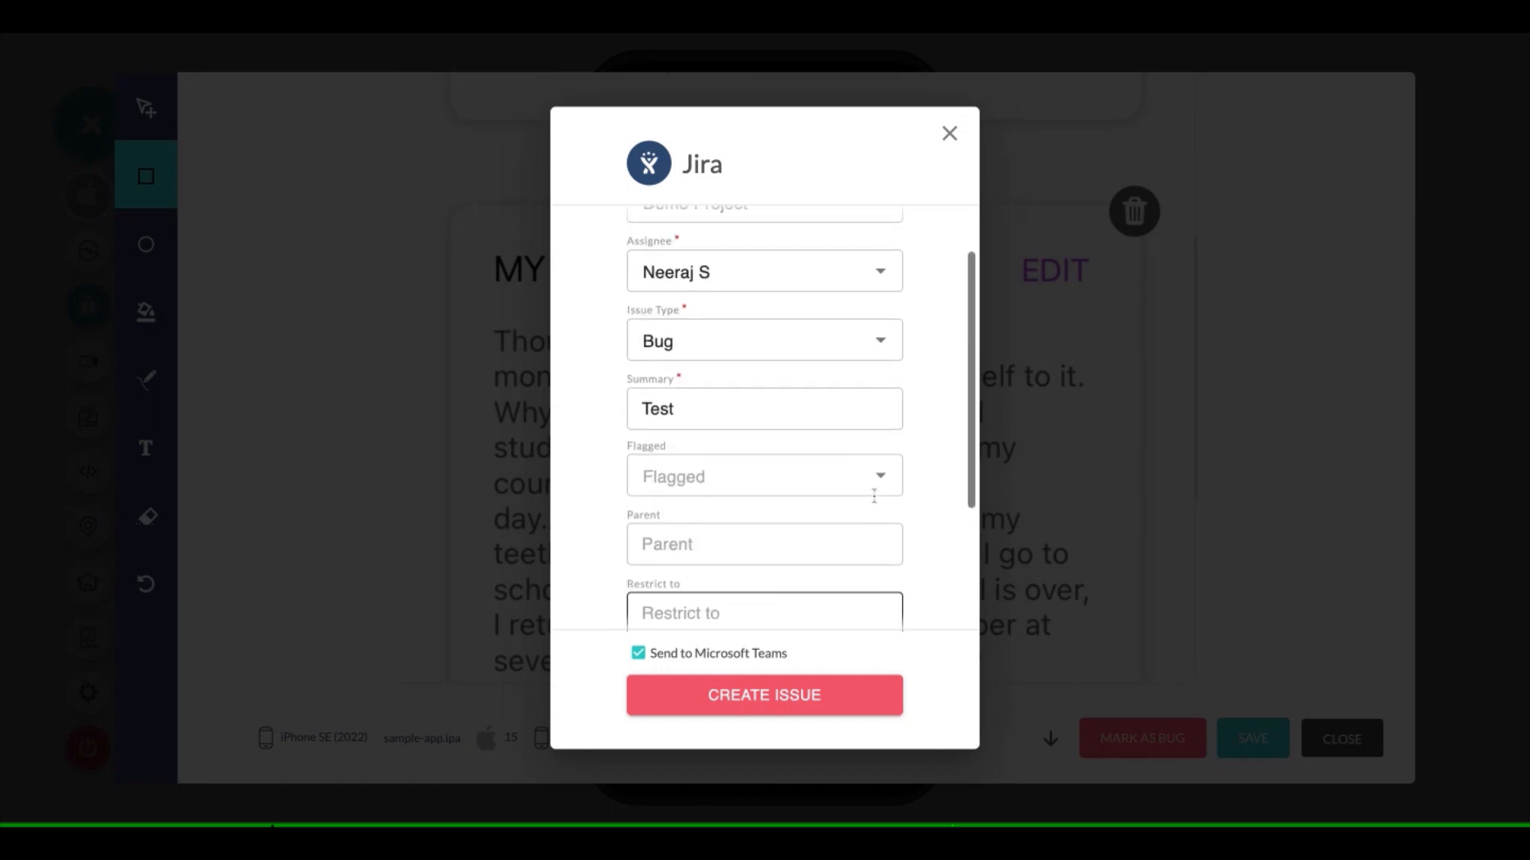
pyautogui.scroll(-2, 874, 496)
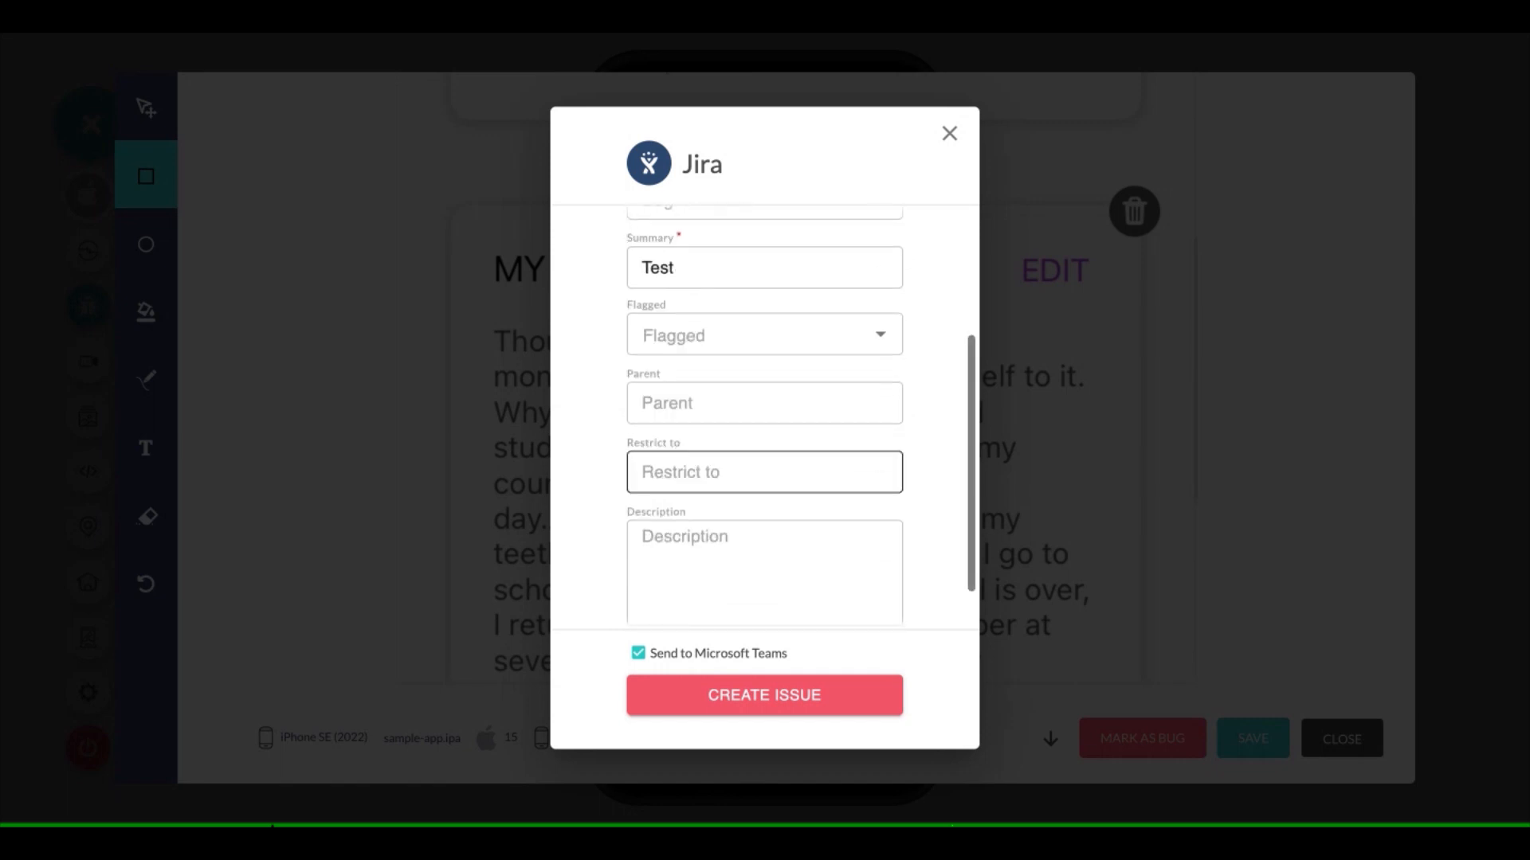
pyautogui.scroll(-1, 773, 509)
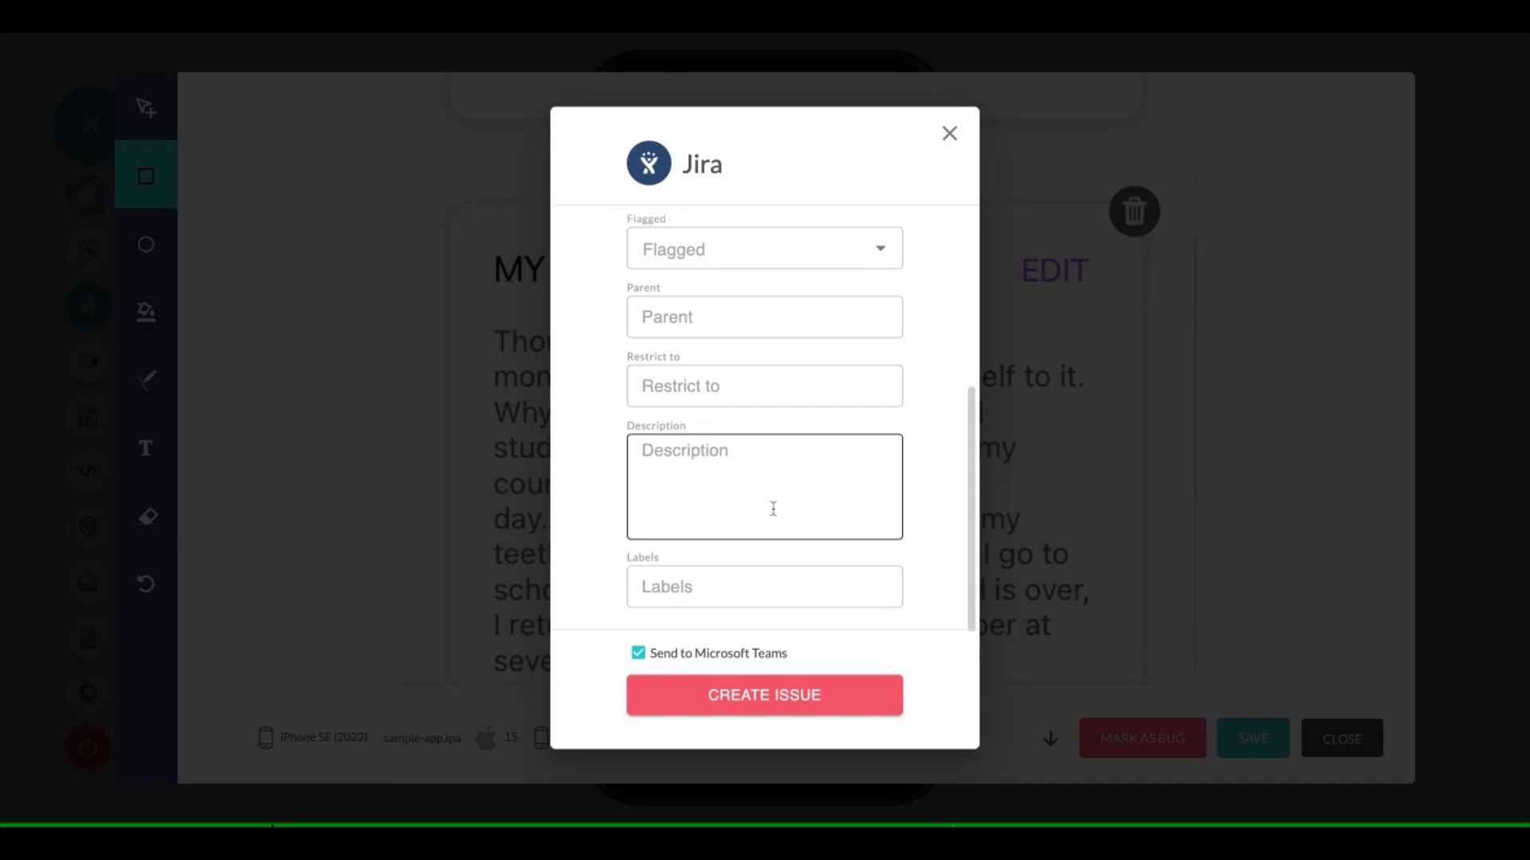
pyautogui.click(772, 529)
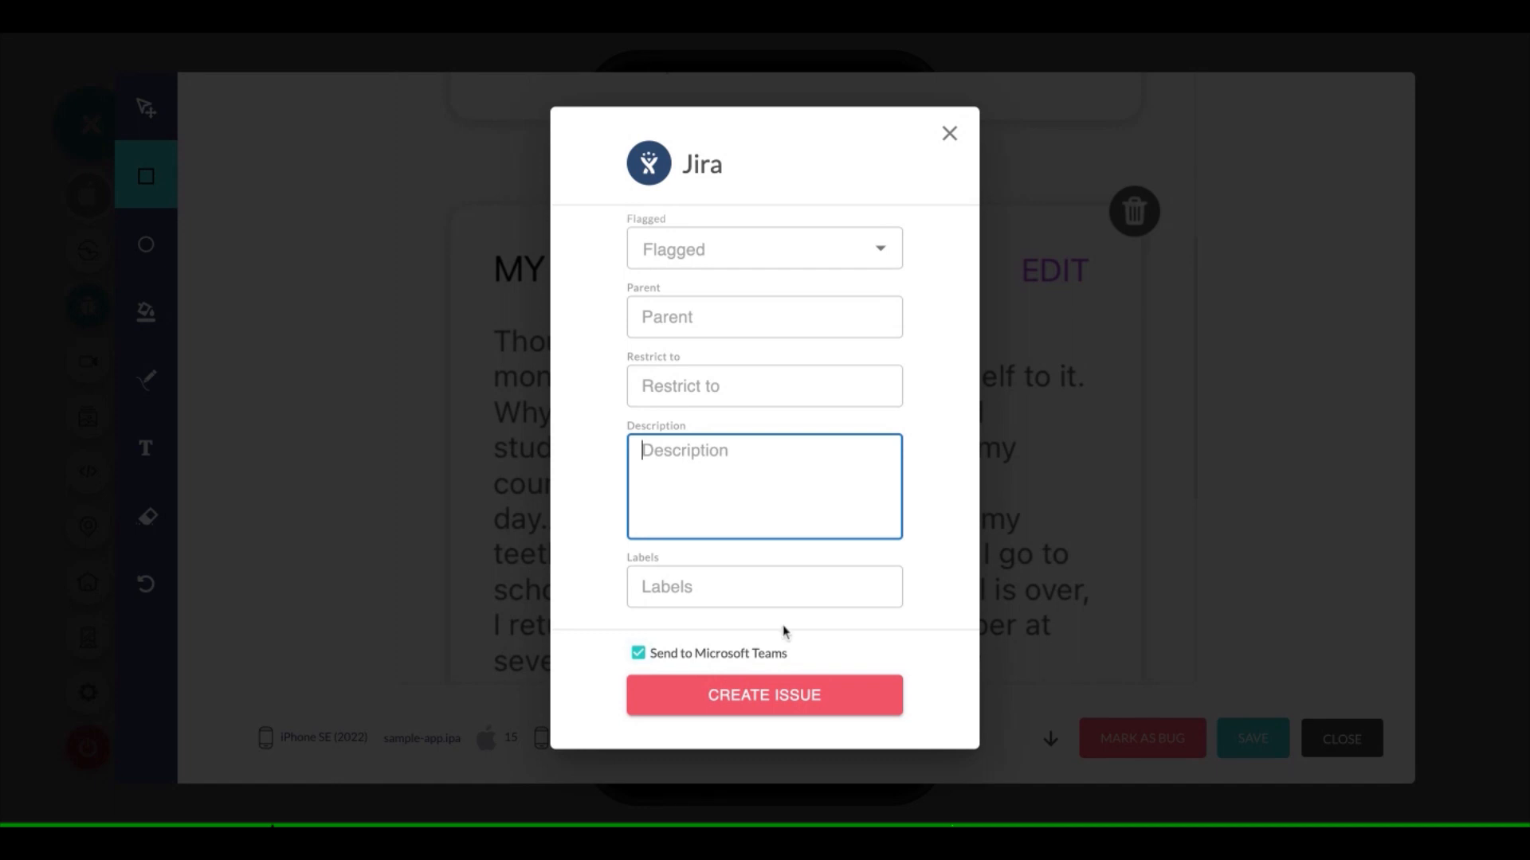
pyautogui.click(820, 696)
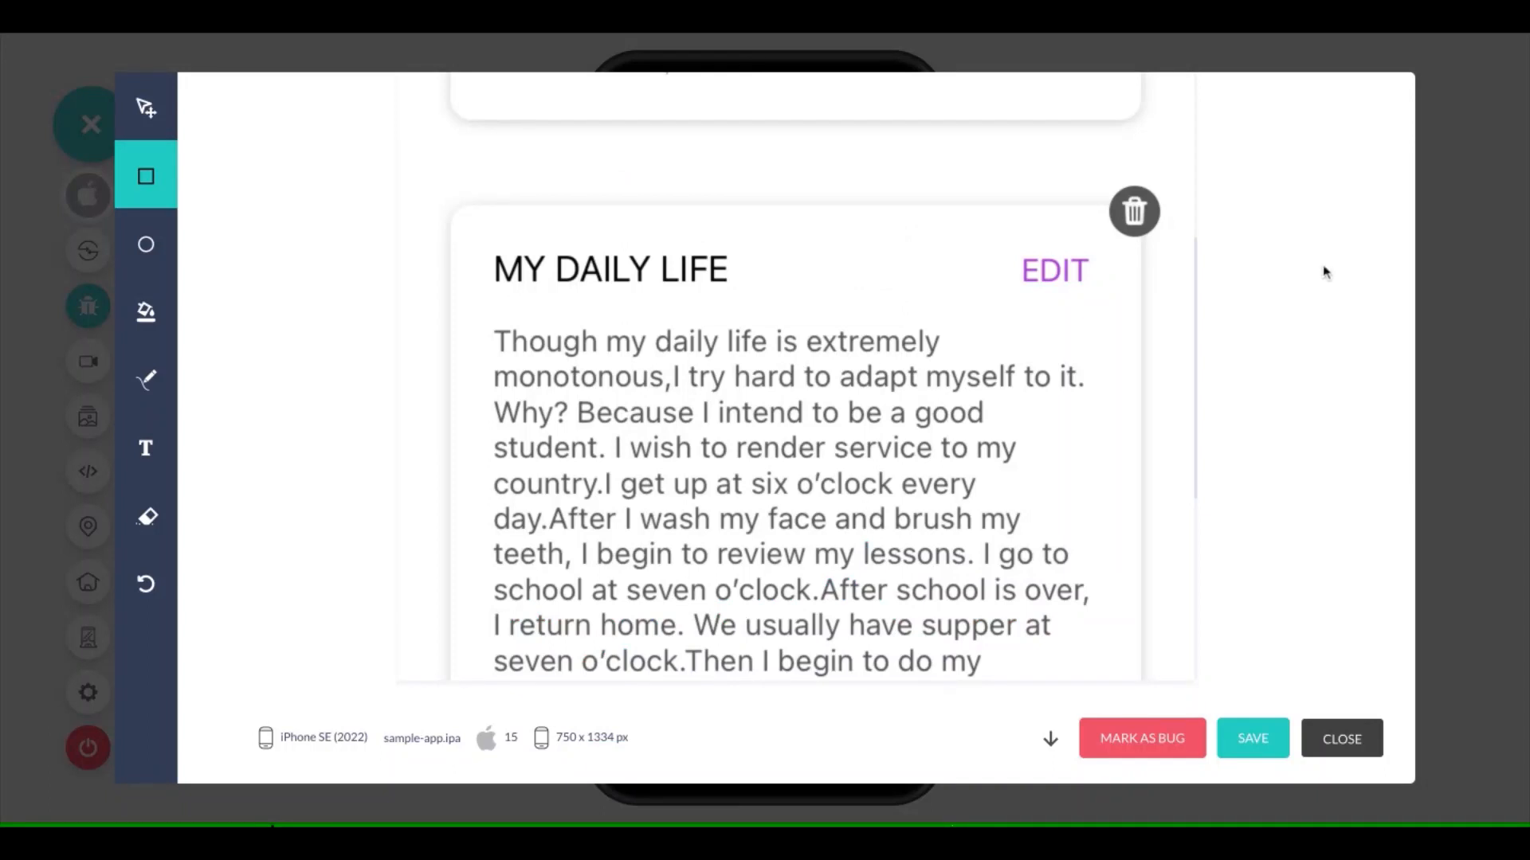
# Review the rest of the My Diary screenshot and save it from the annotation editor
pyautogui.scroll(-1, 995, 630)
pyautogui.scroll(-5, 994, 630)
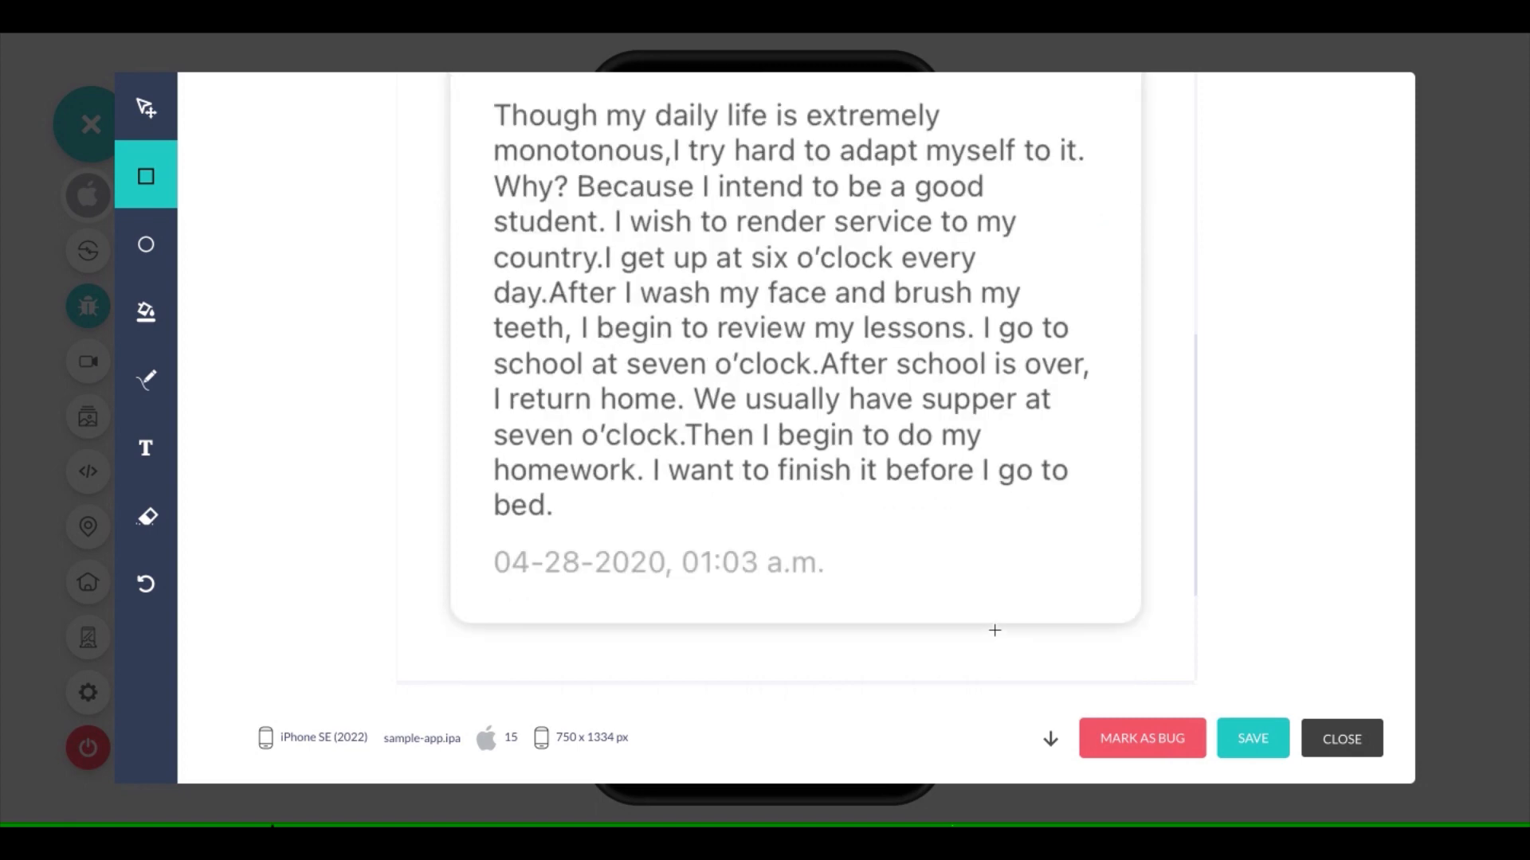
pyautogui.scroll(2, 995, 630)
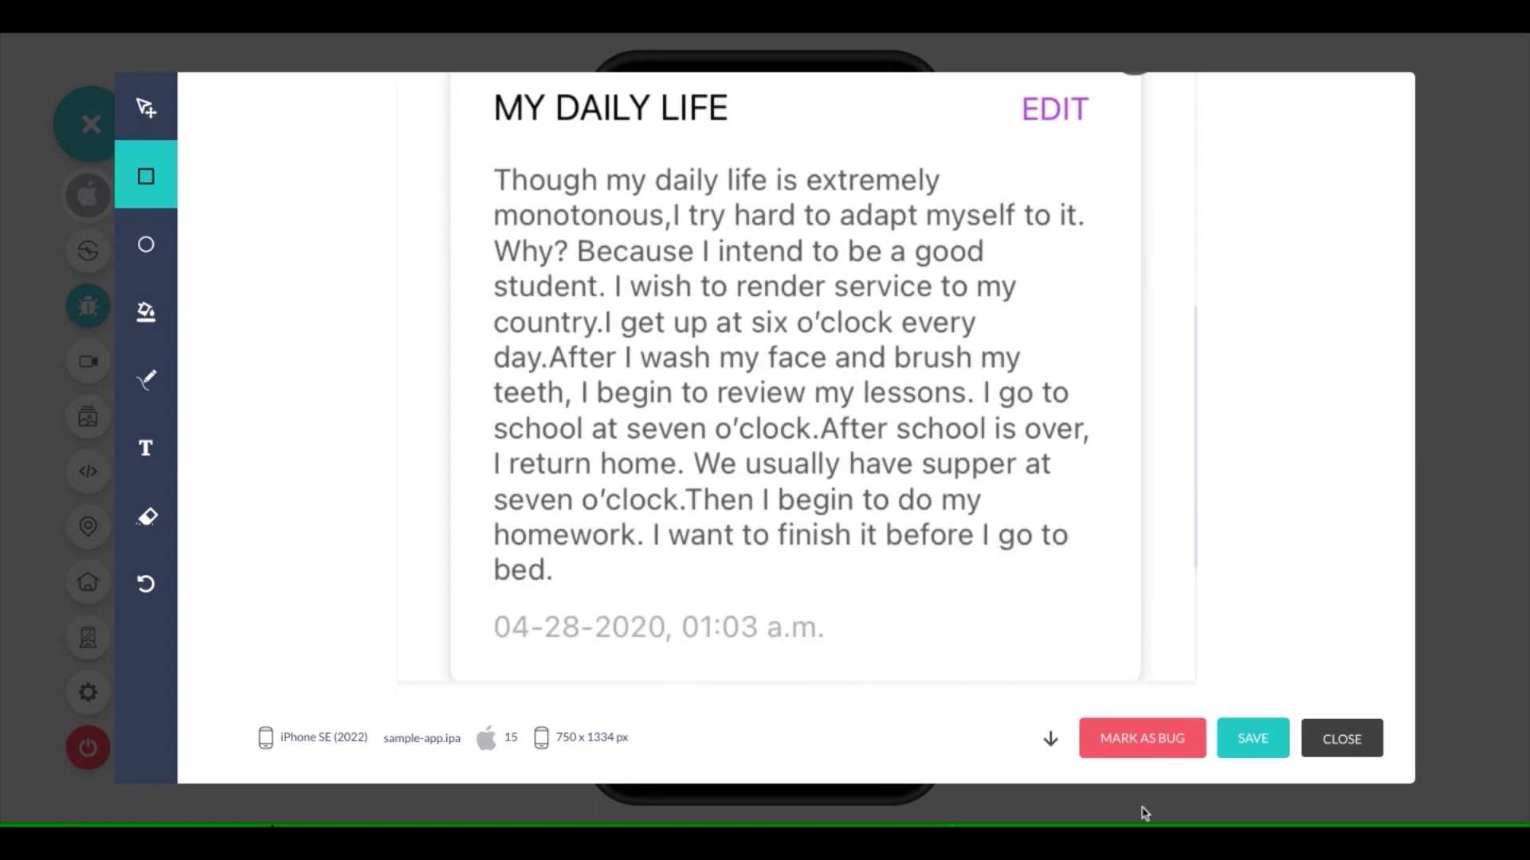
pyautogui.click(1257, 739)
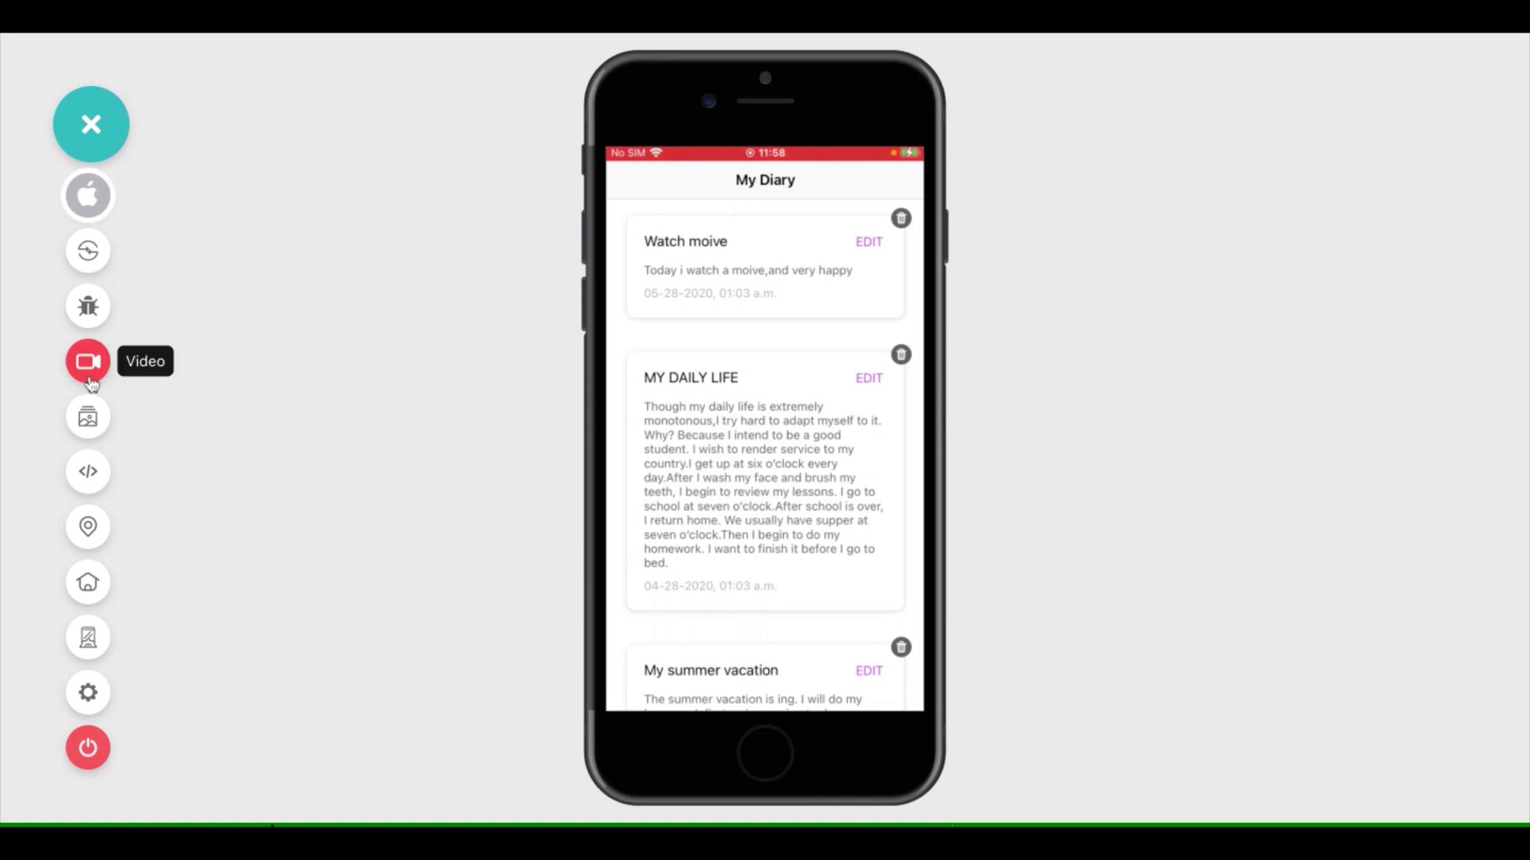
# Record a video of the iPhone session, stop the recording, and view the videos in the session gallery
pyautogui.click(89, 381)
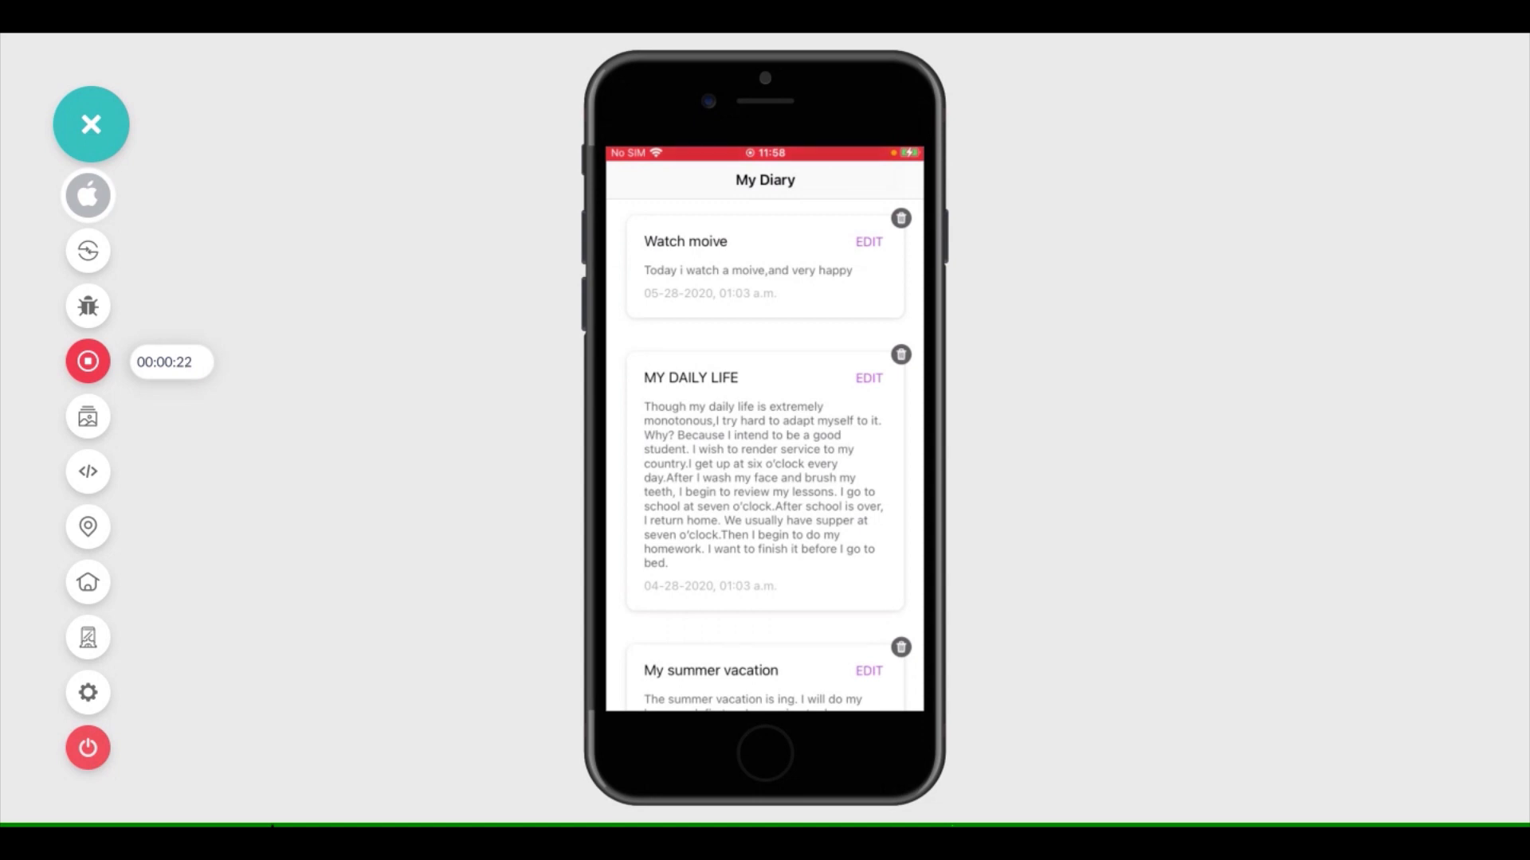
pyautogui.click(84, 367)
pyautogui.click(96, 429)
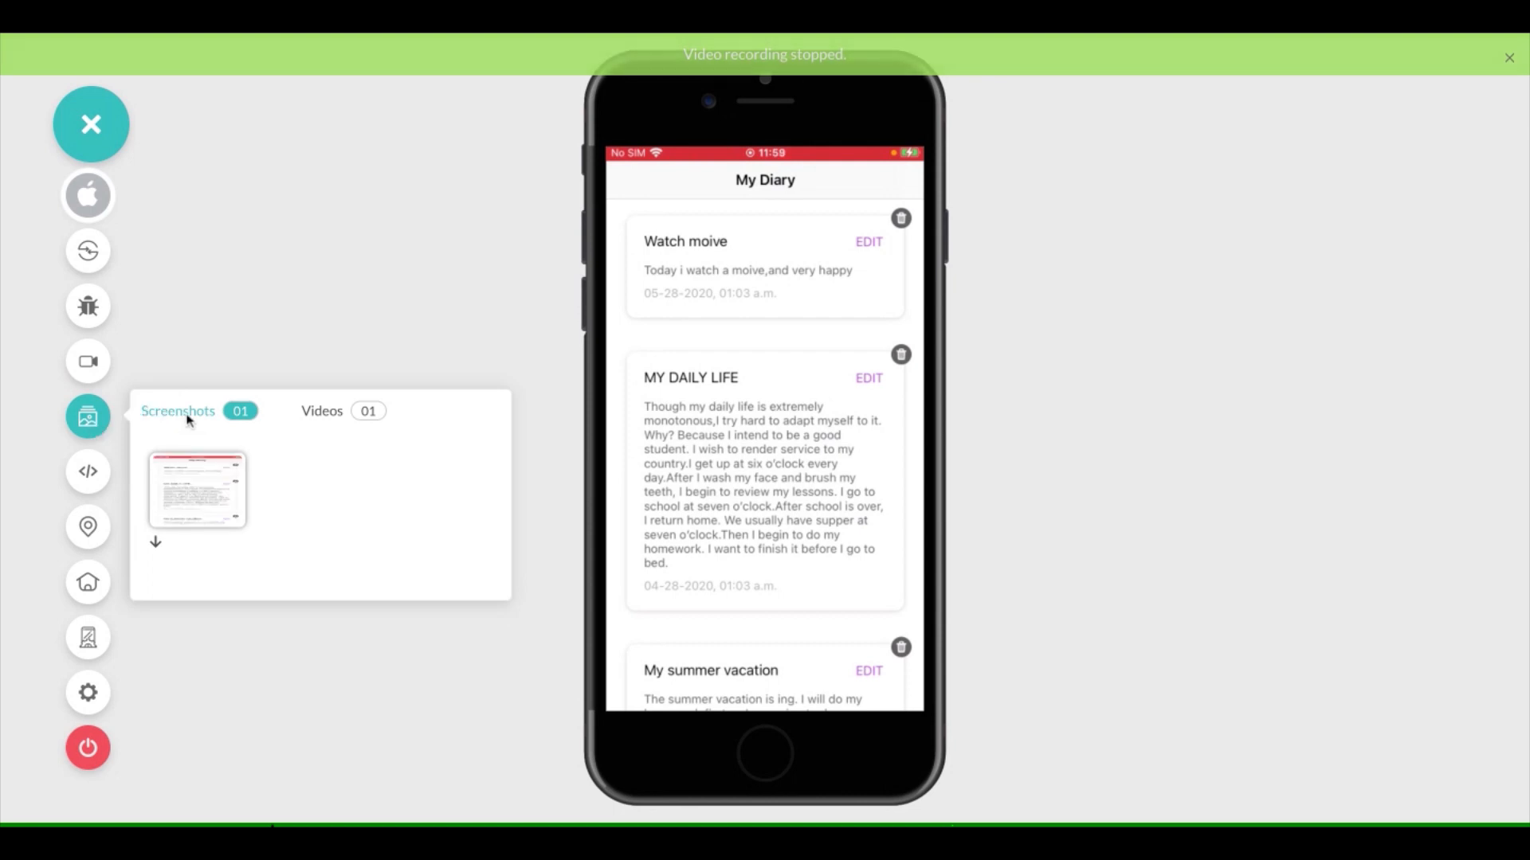
pyautogui.click(322, 416)
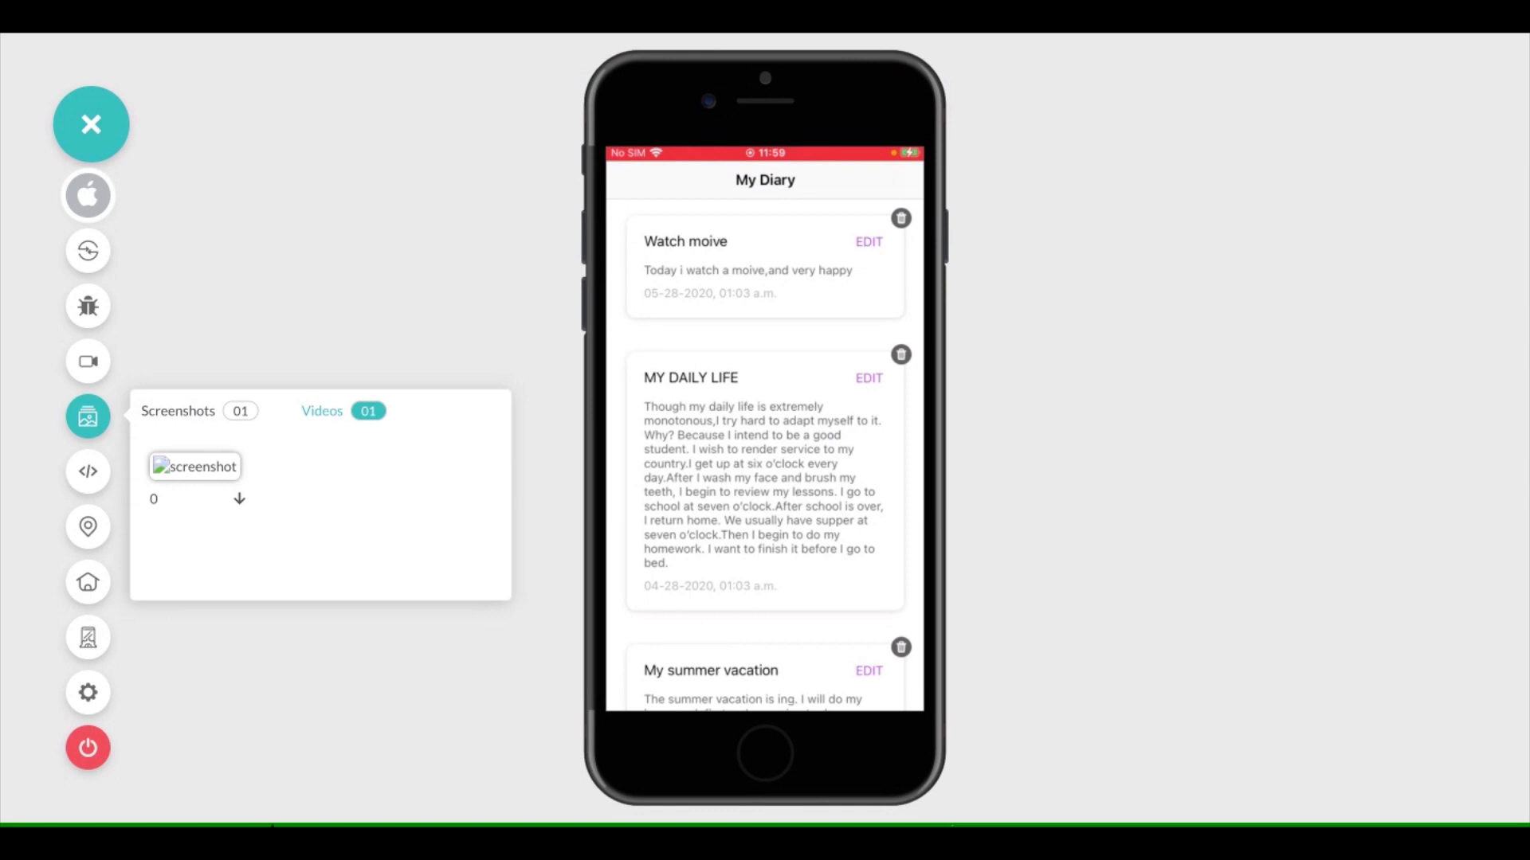
# Examine the app logs, switching from all device logs to Com.App.Notebook and Network Logs, and close the Devtools
pyautogui.click(100, 478)
pyautogui.click(102, 481)
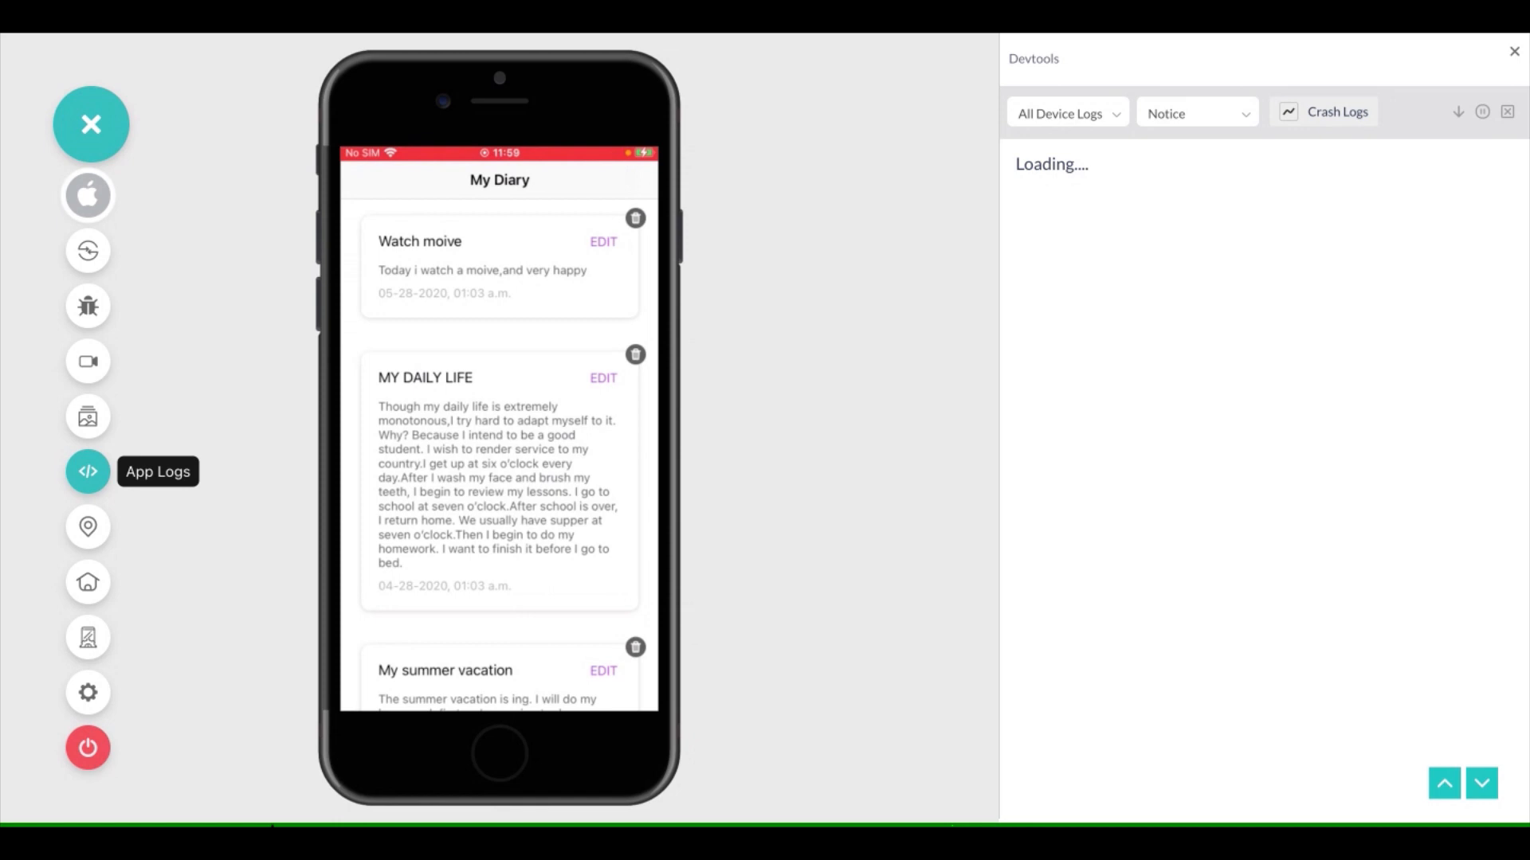
pyautogui.click(1087, 121)
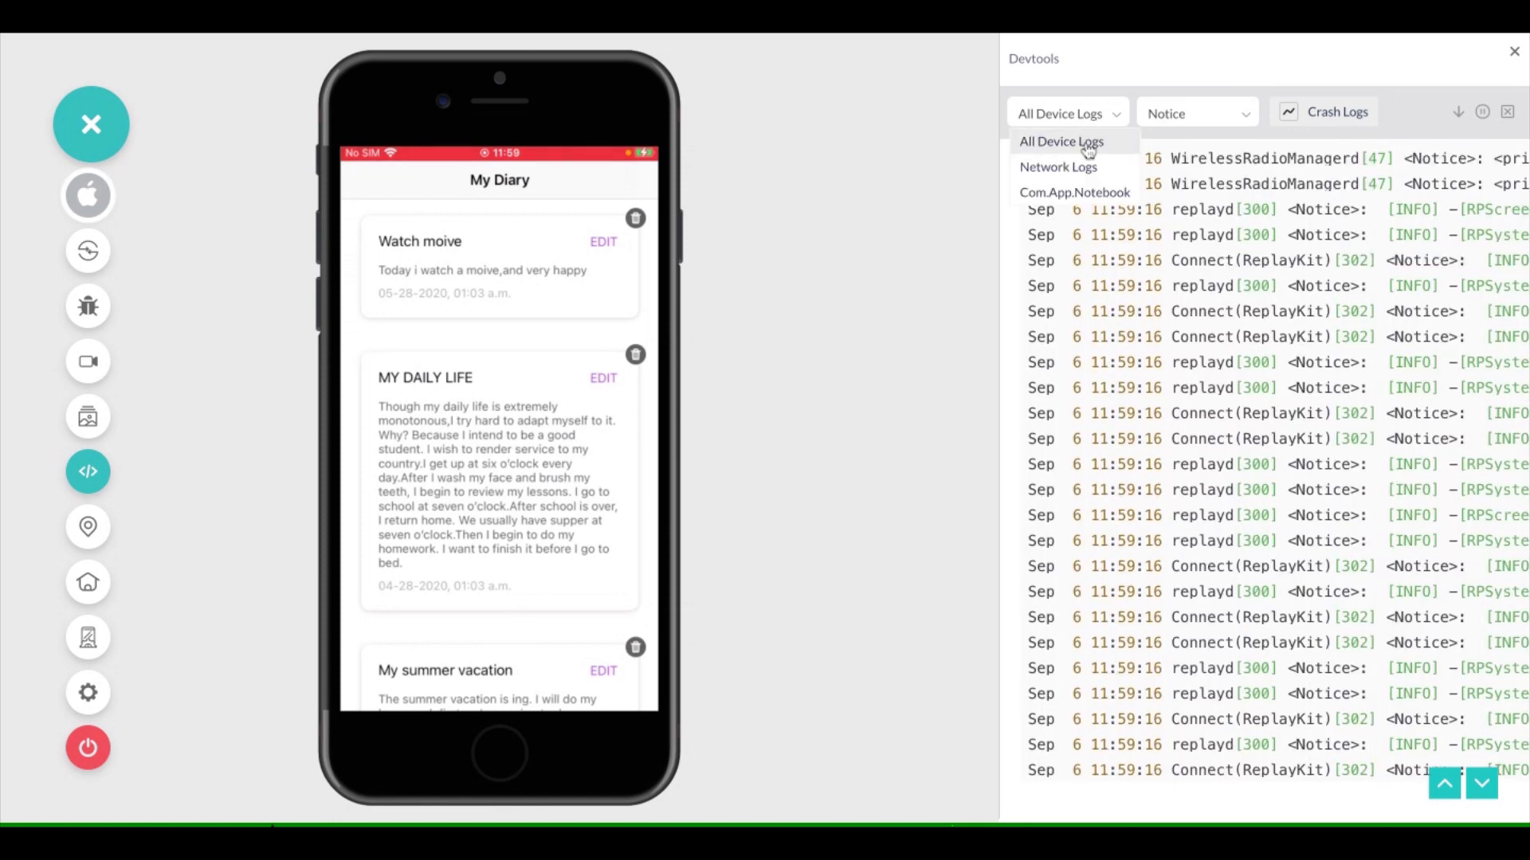
pyautogui.click(1089, 192)
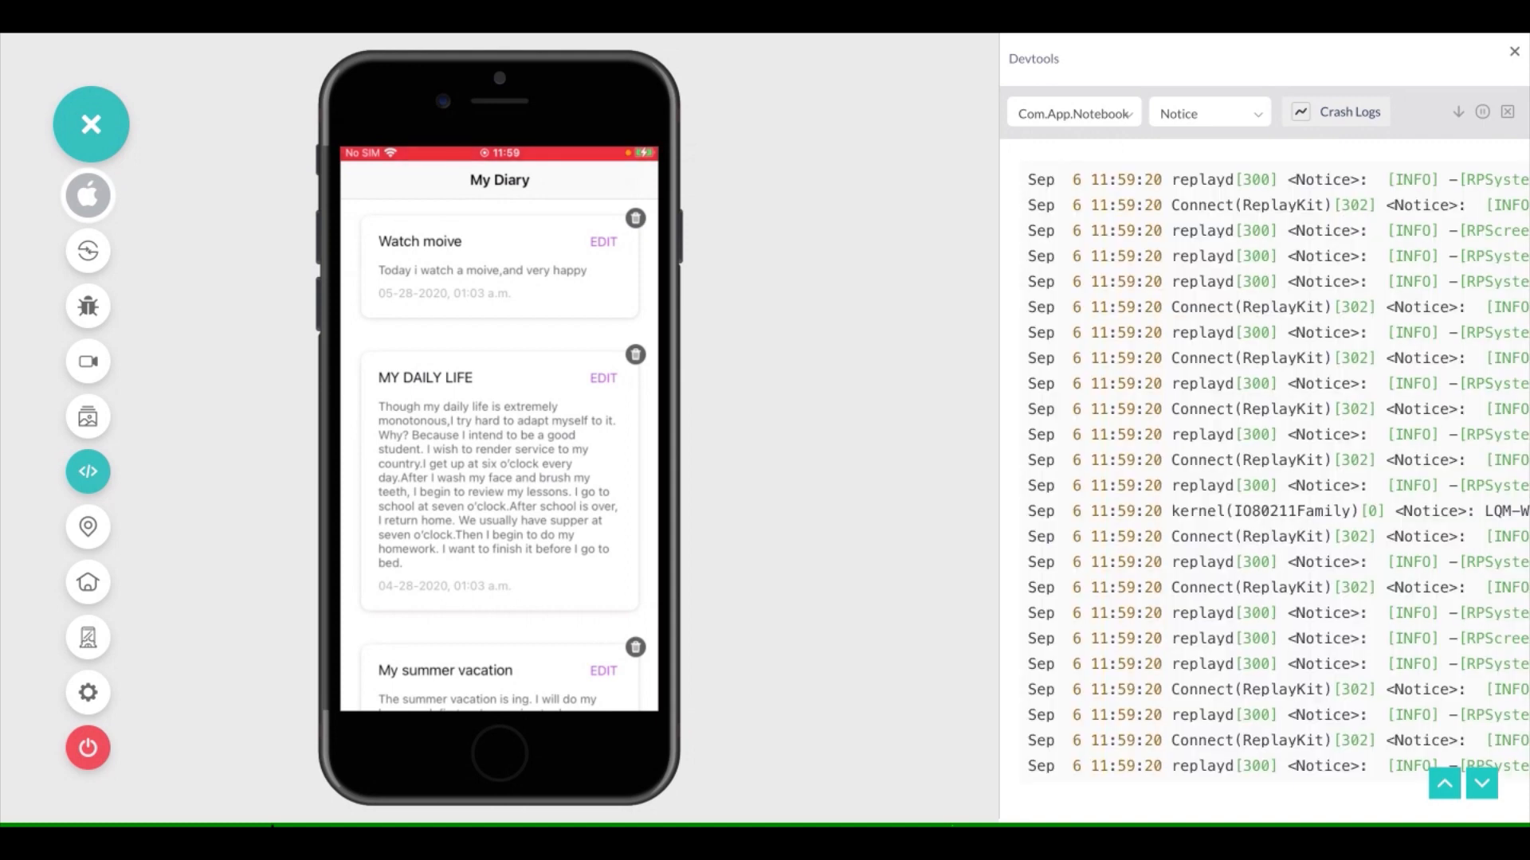
pyautogui.click(1075, 114)
pyautogui.click(1103, 168)
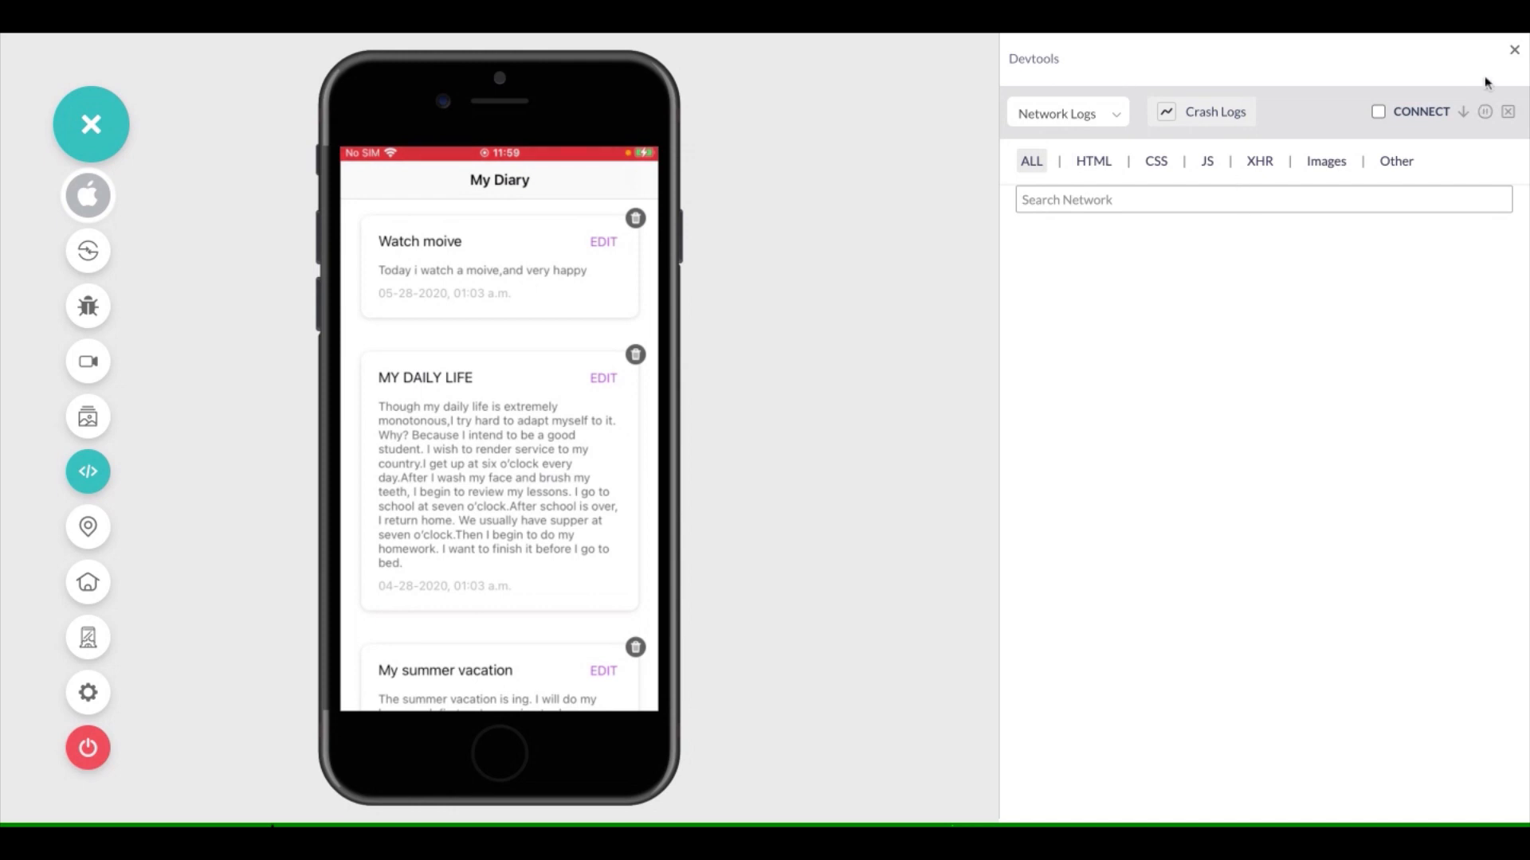
pyautogui.click(1514, 50)
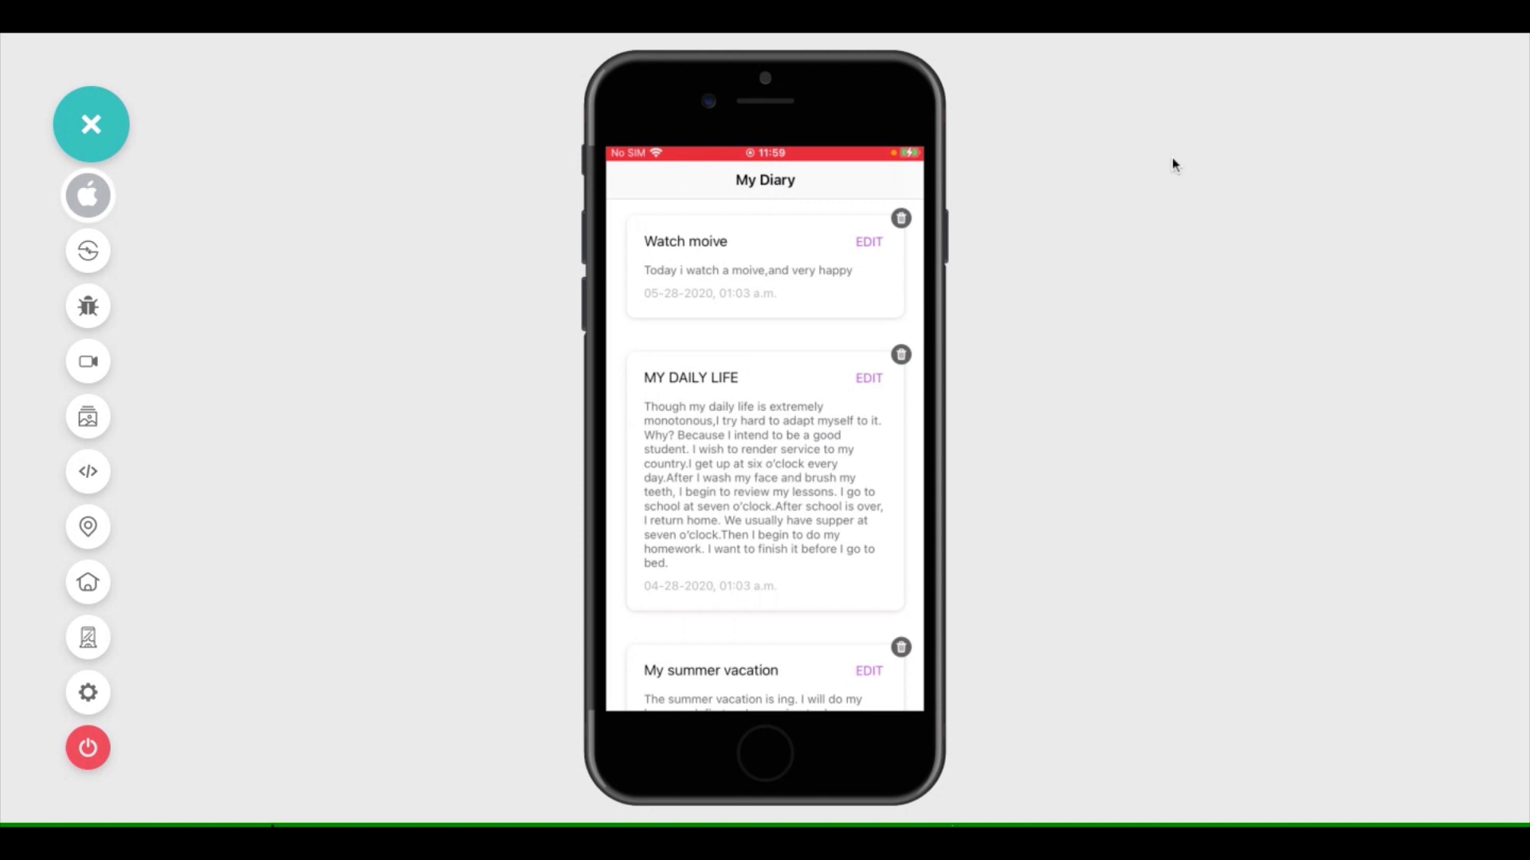
# Set the device's IP geolocation country to Denmark
pyautogui.click(88, 527)
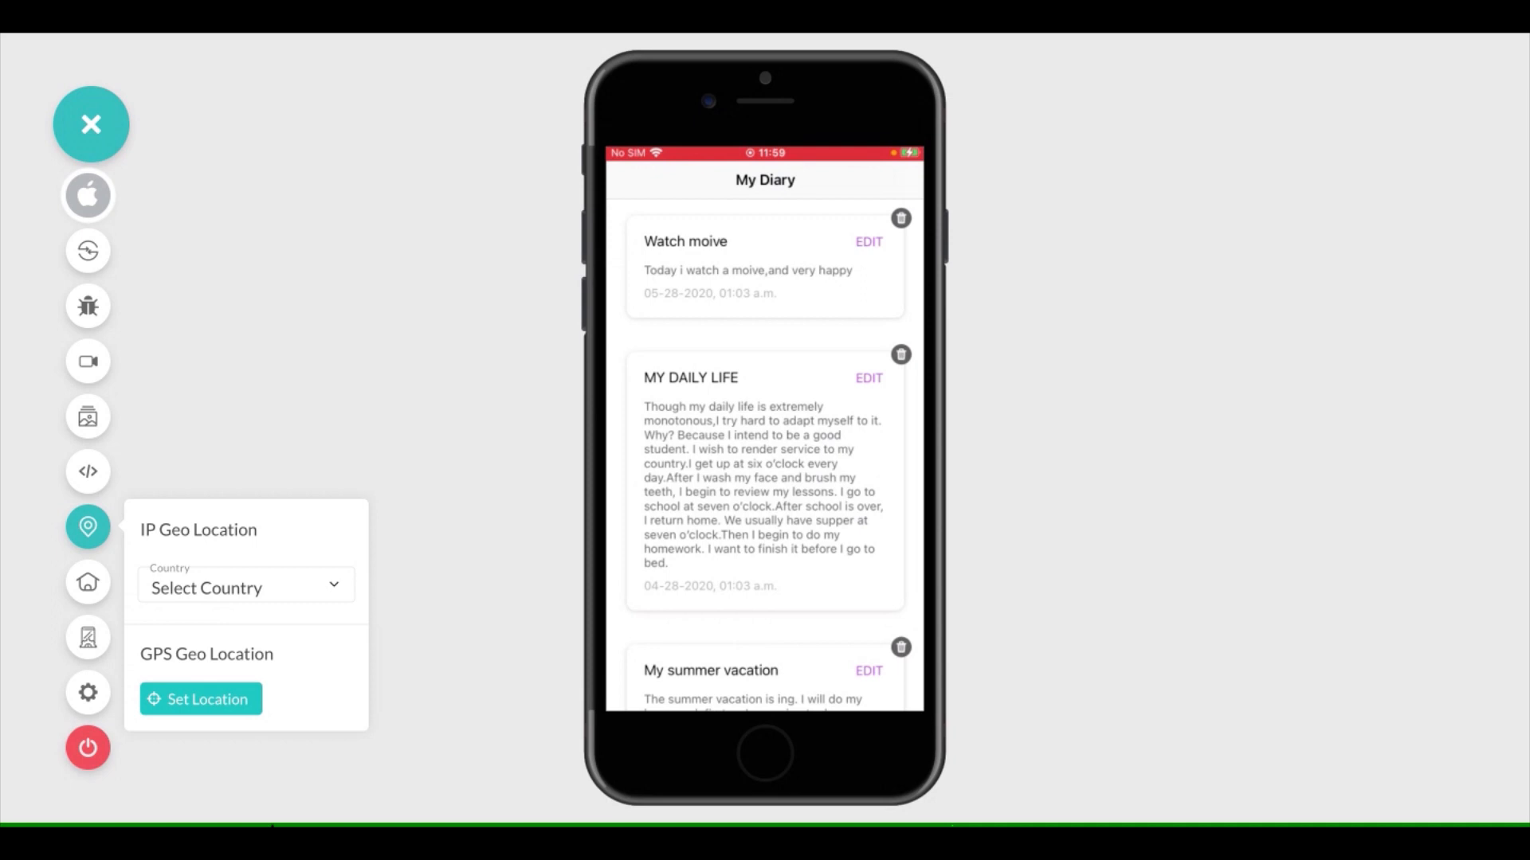
pyautogui.click(261, 585)
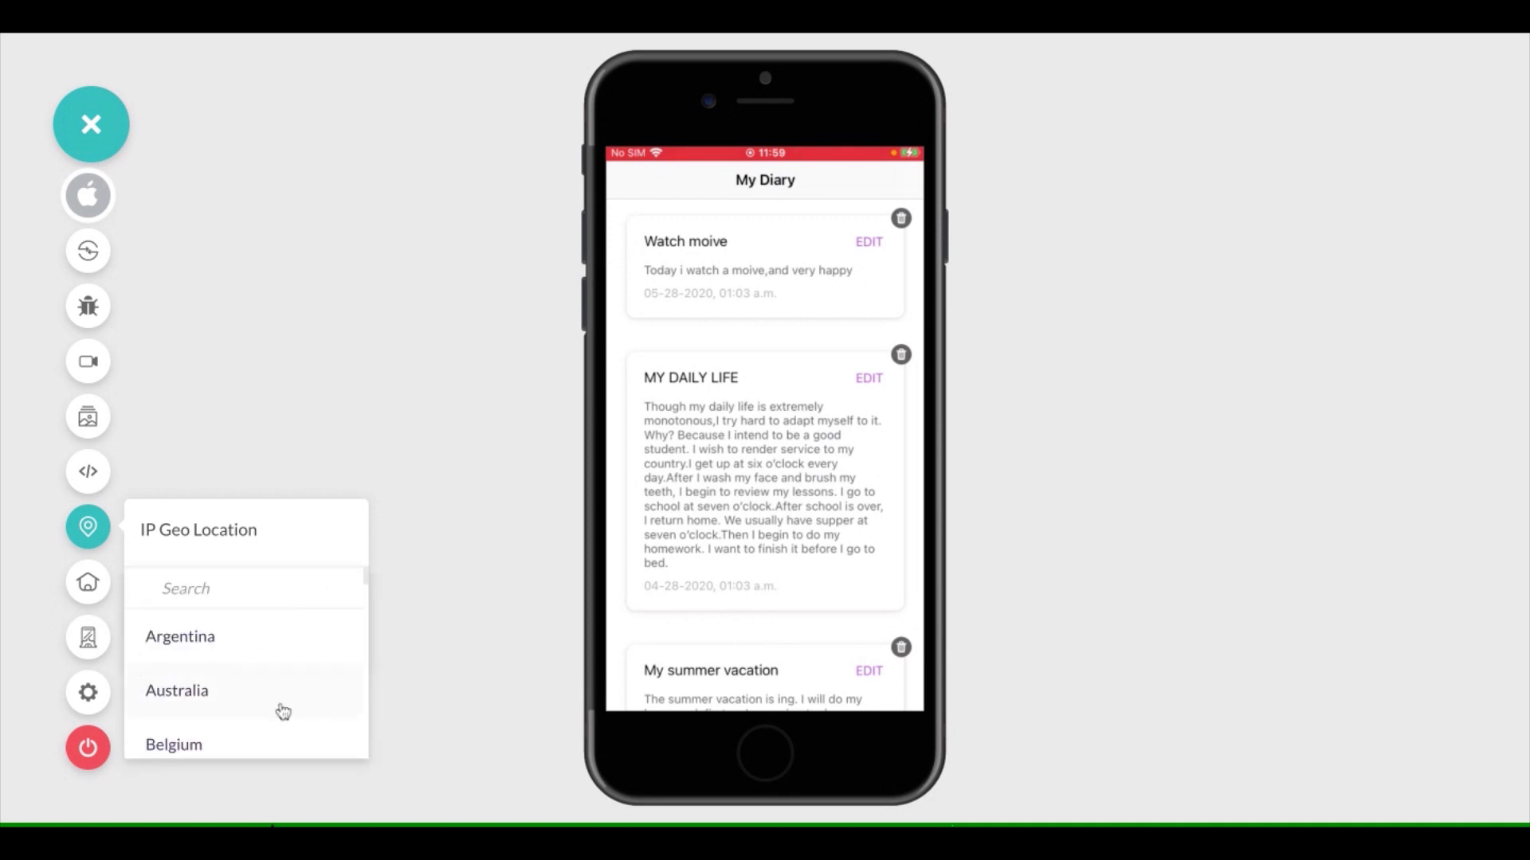
pyautogui.scroll(-2, 283, 712)
pyautogui.scroll(-3, 283, 711)
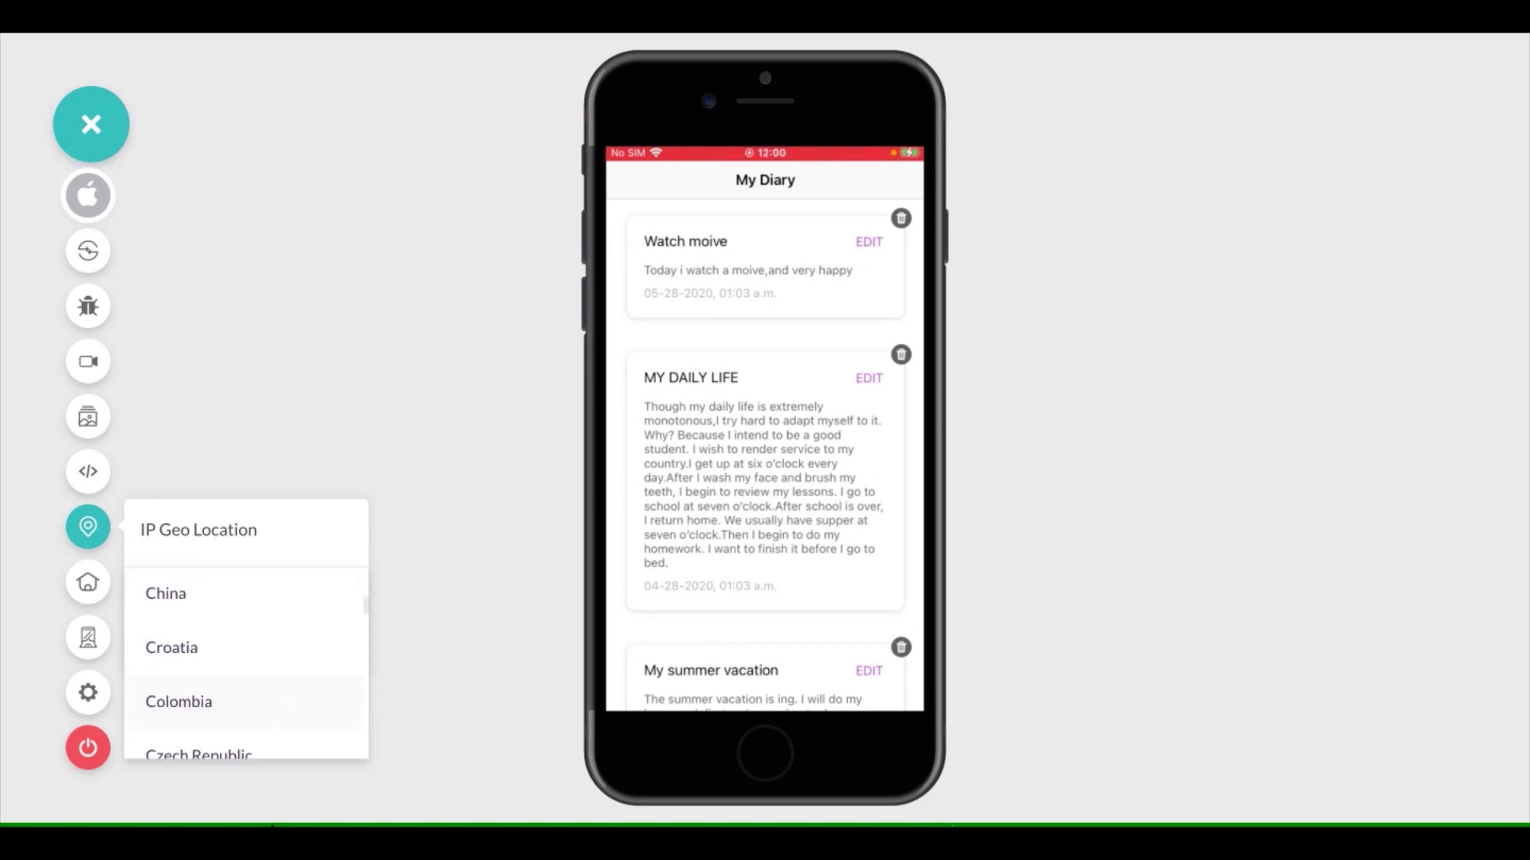
pyautogui.scroll(-1, 245, 662)
pyautogui.scroll(-1, 245, 663)
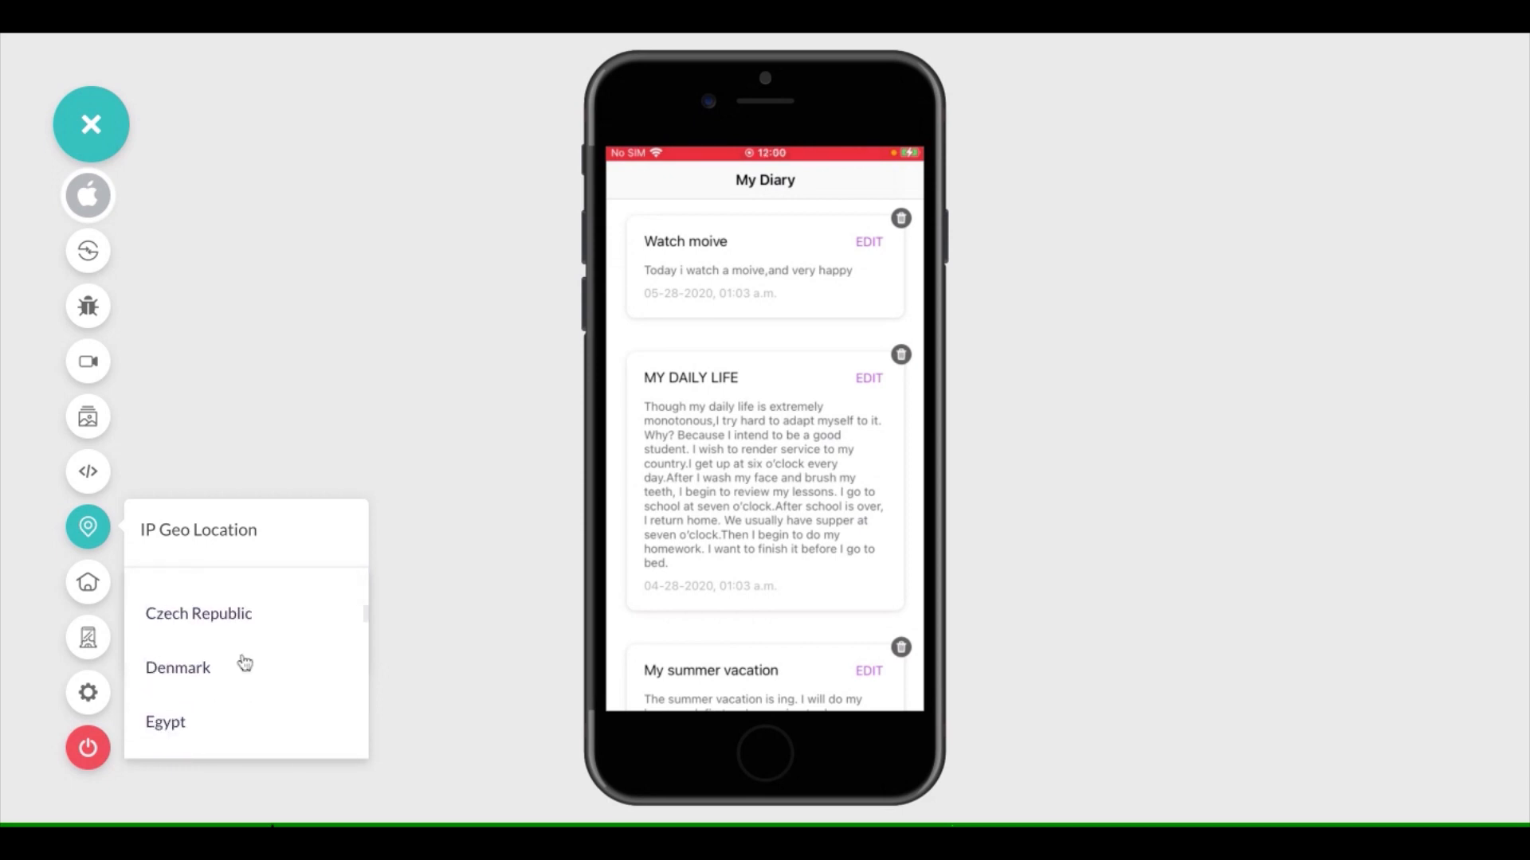
pyautogui.scroll(-1, 245, 662)
pyautogui.click(245, 663)
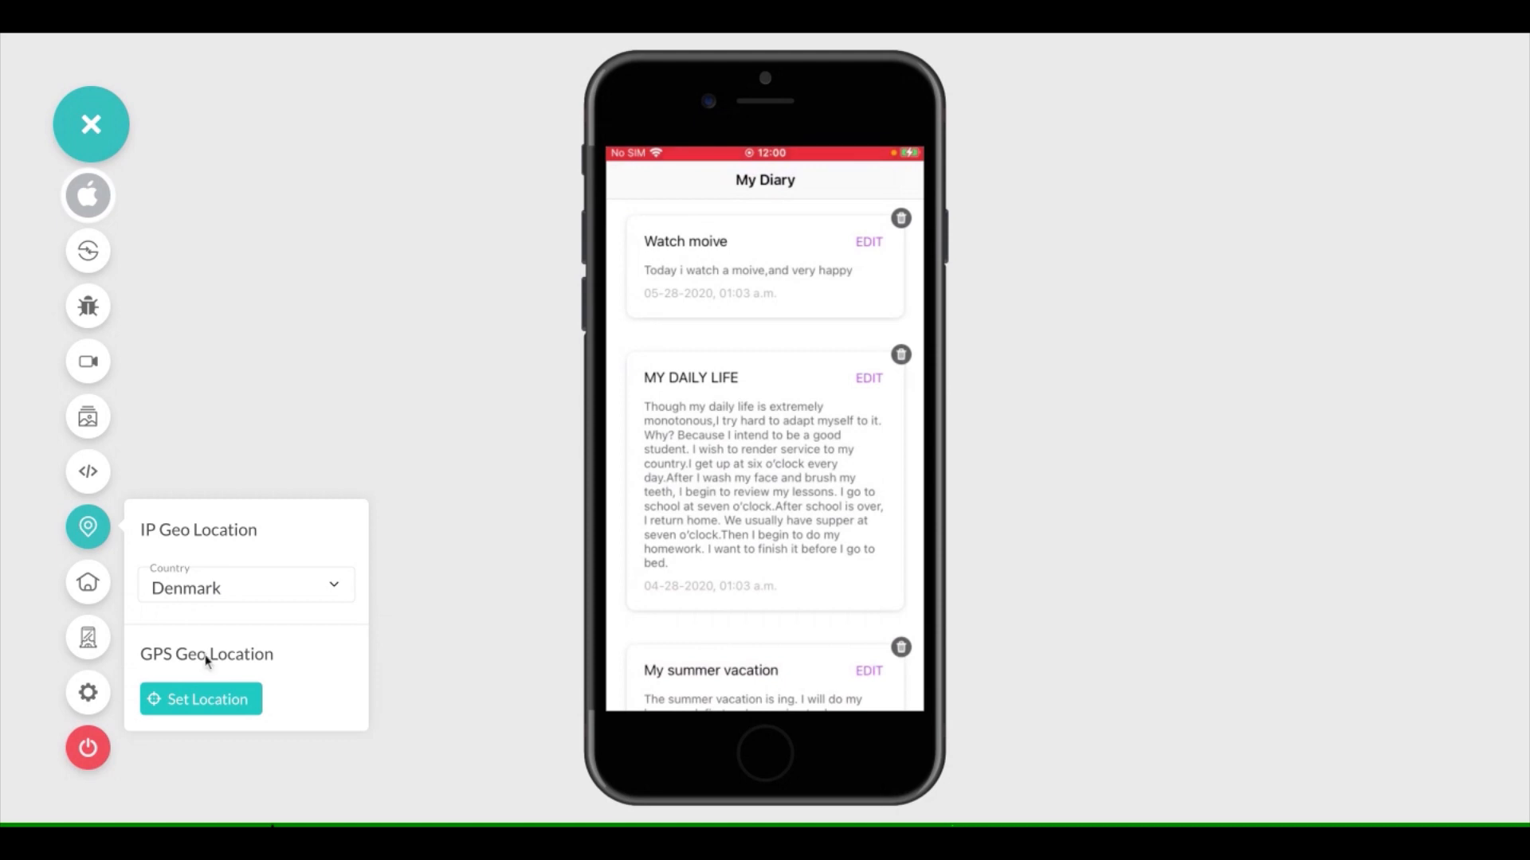
# Open the GPS location map, look around the New Delhi area, and close the geolocation options
pyautogui.click(223, 712)
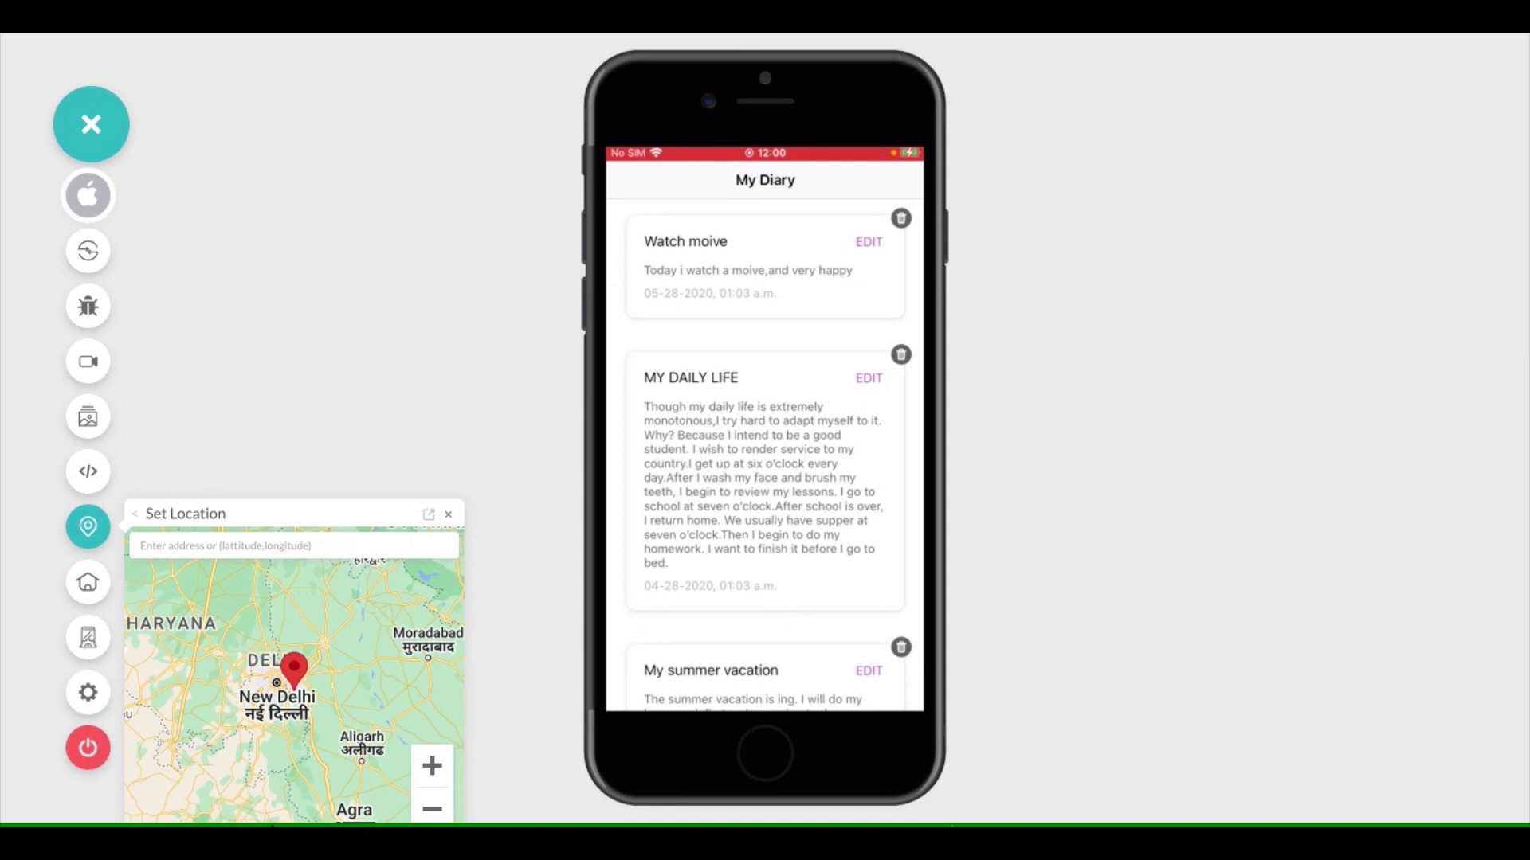
pyautogui.moveTo(326, 686); pyautogui.dragTo(333, 661)
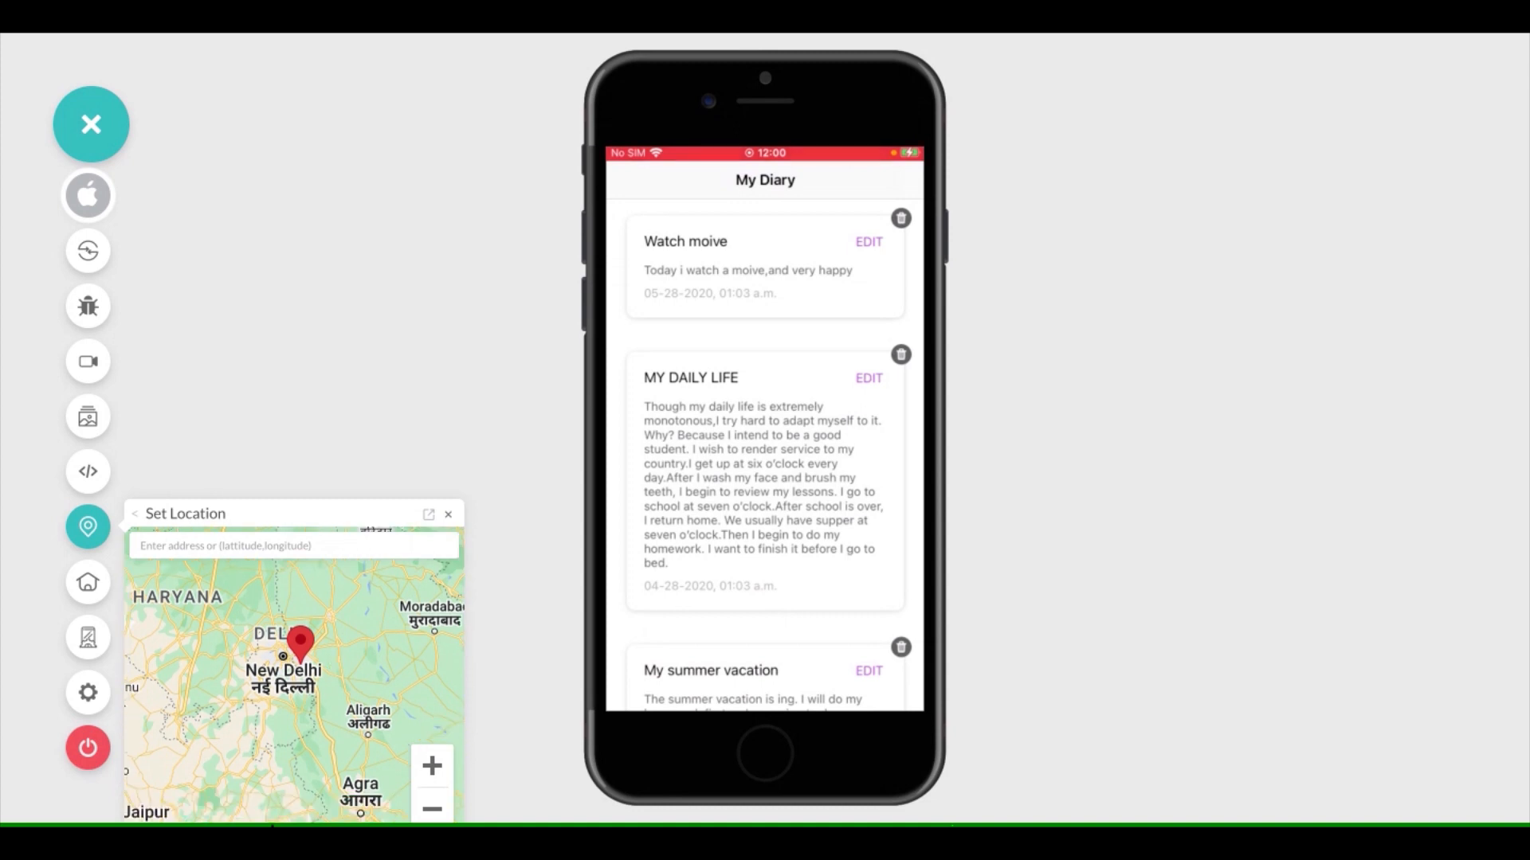
pyautogui.moveTo(234, 593); pyautogui.dragTo(240, 589)
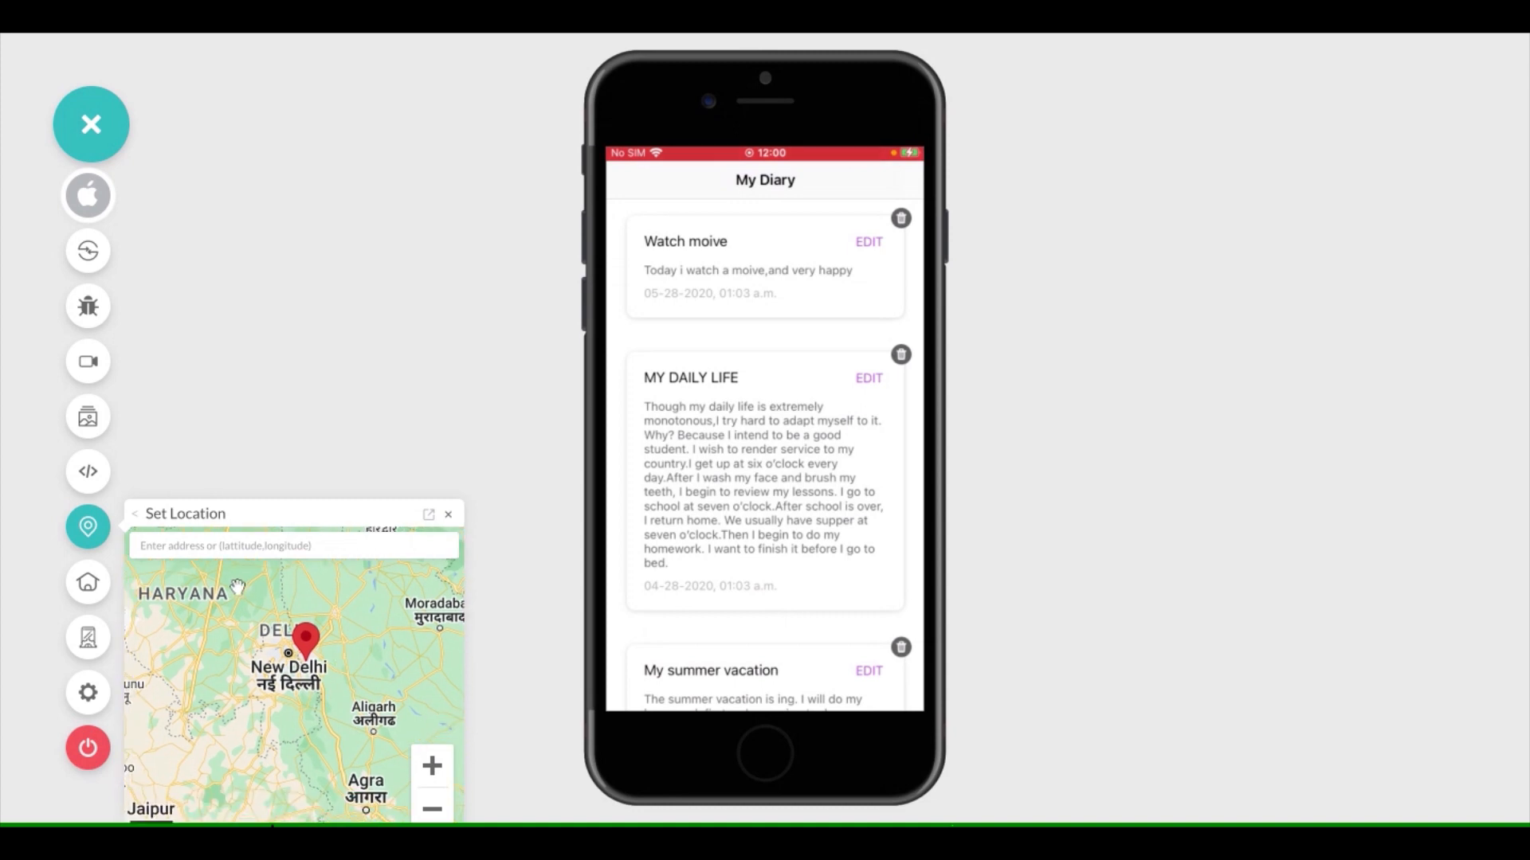
pyautogui.moveTo(329, 619)
pyautogui.mouseDown()
pyautogui.moveTo(312, 654)
pyautogui.moveTo(307, 604)
pyautogui.mouseUp()
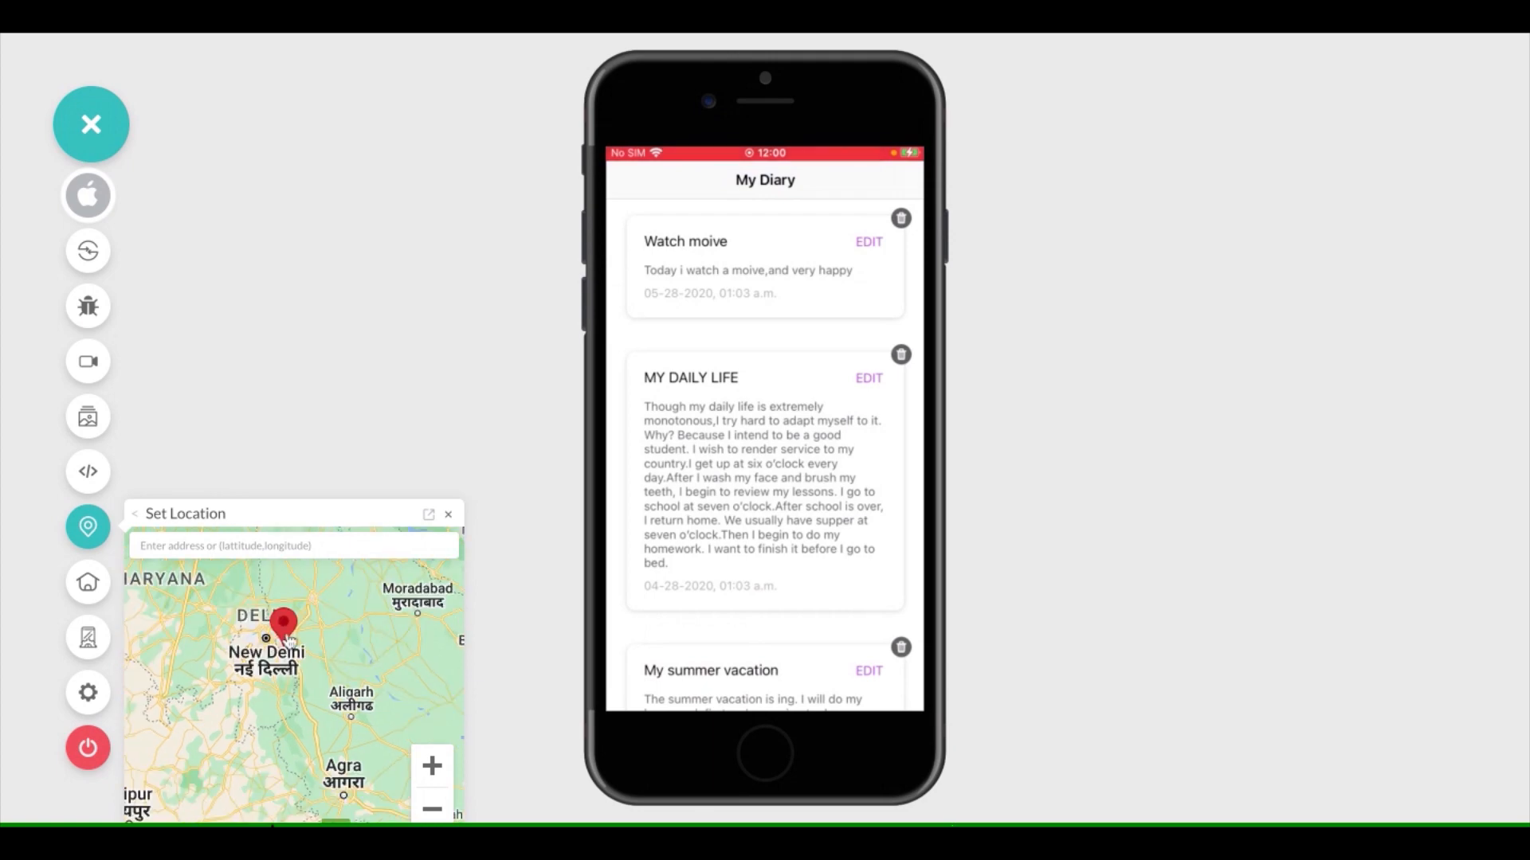
pyautogui.click(90, 541)
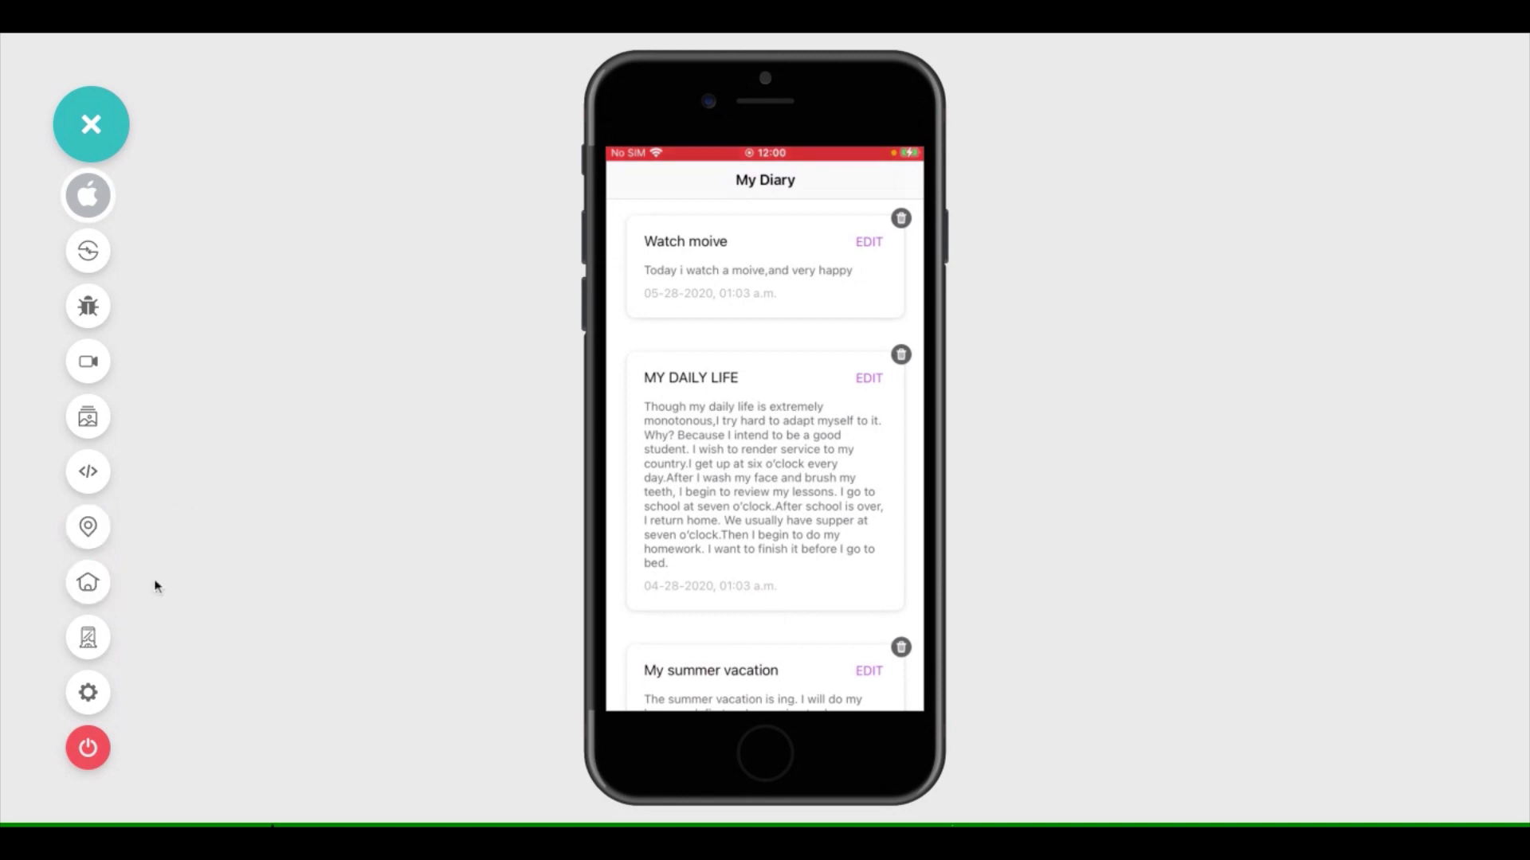
# Return the iPhone to its home screen and reopen the notebook app
pyautogui.click(94, 582)
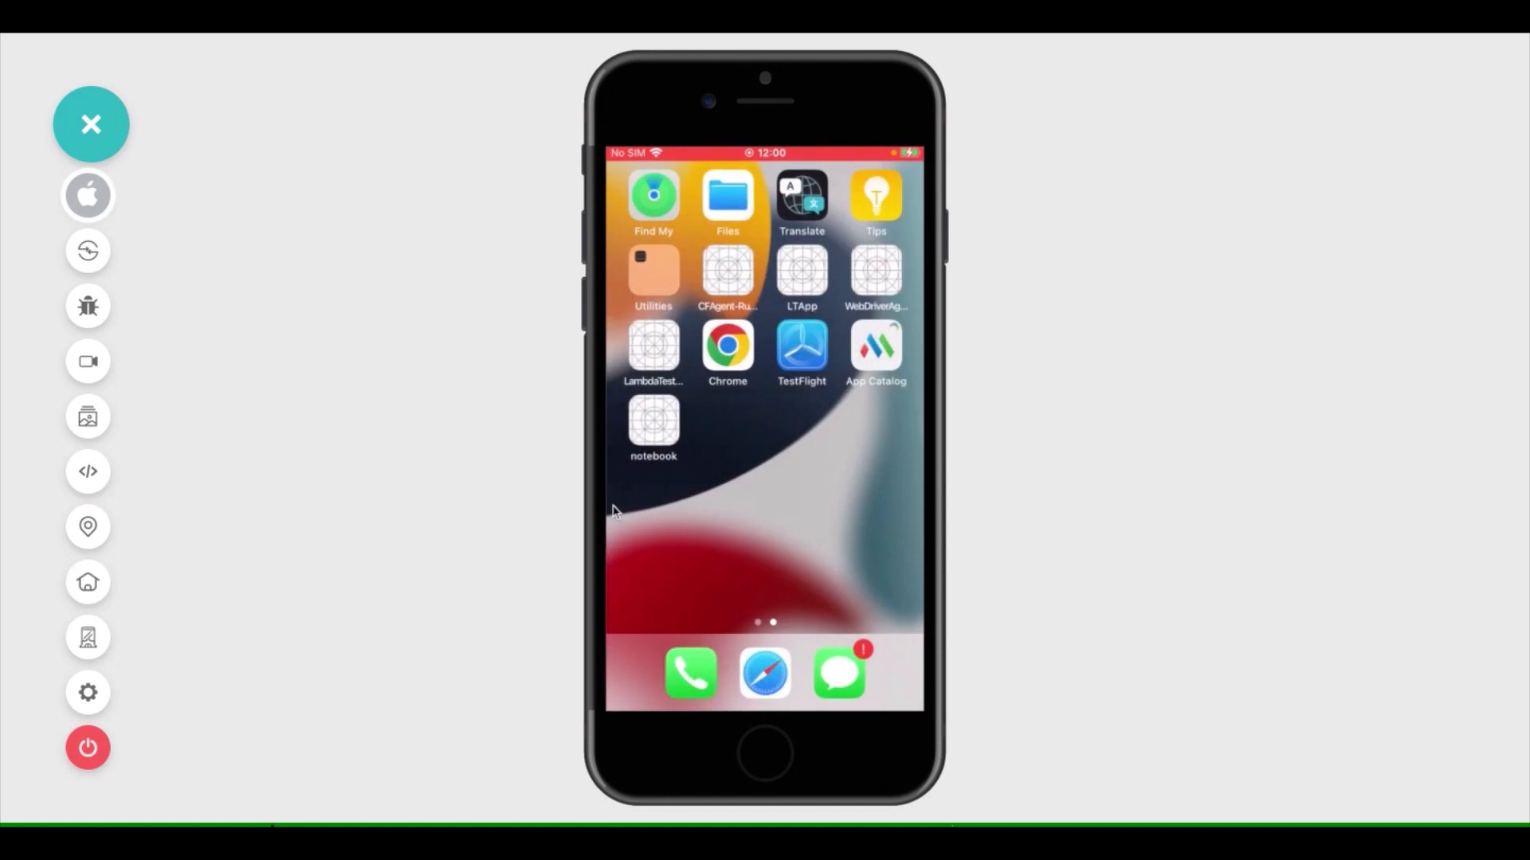
pyautogui.click(658, 427)
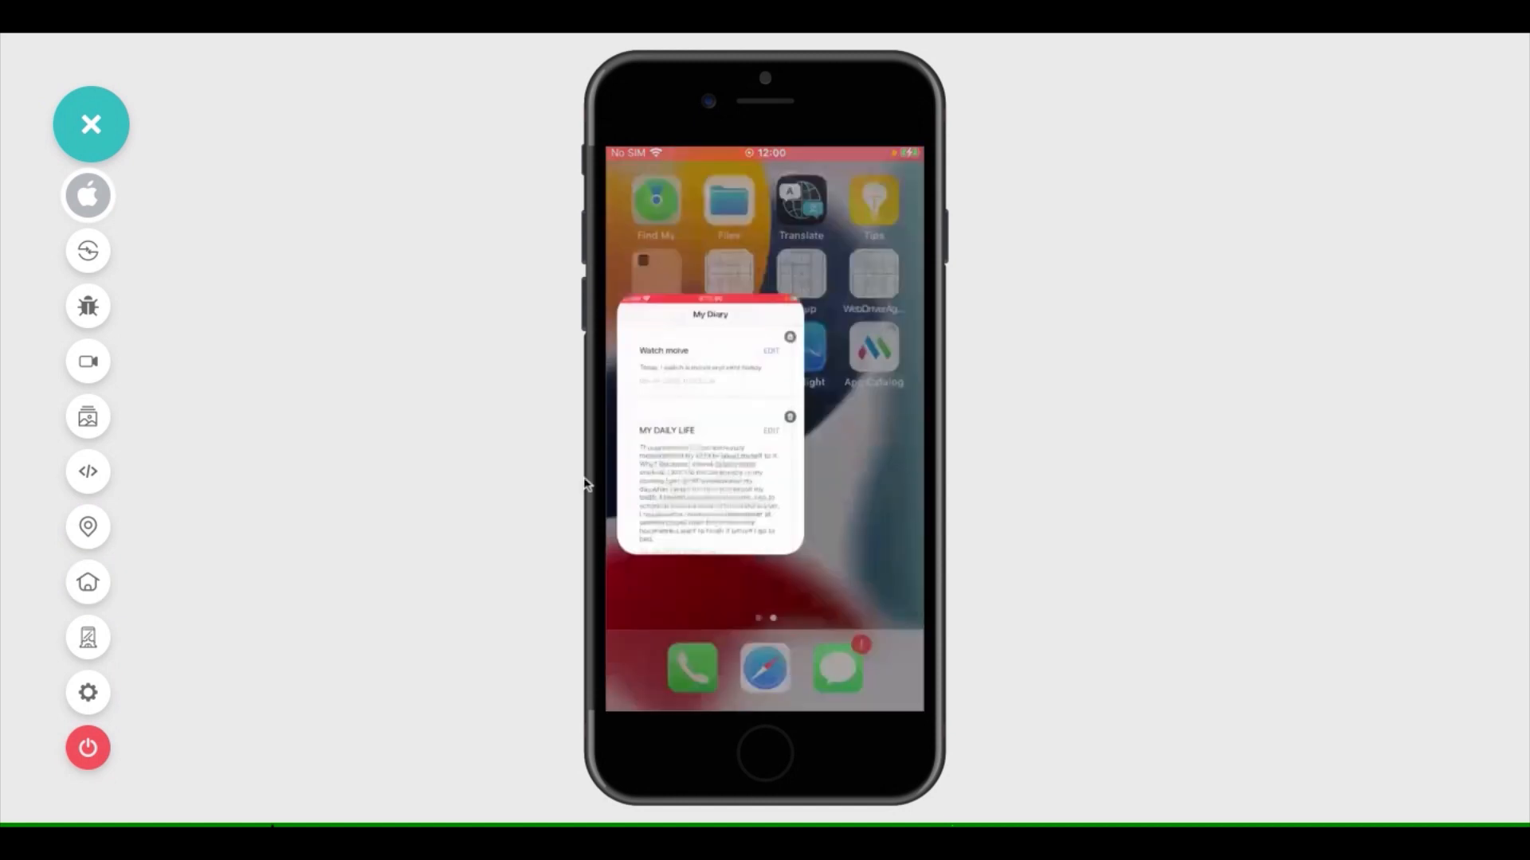
# Try the device rotation, look through the available device languages, and close the device controls
pyautogui.click(89, 639)
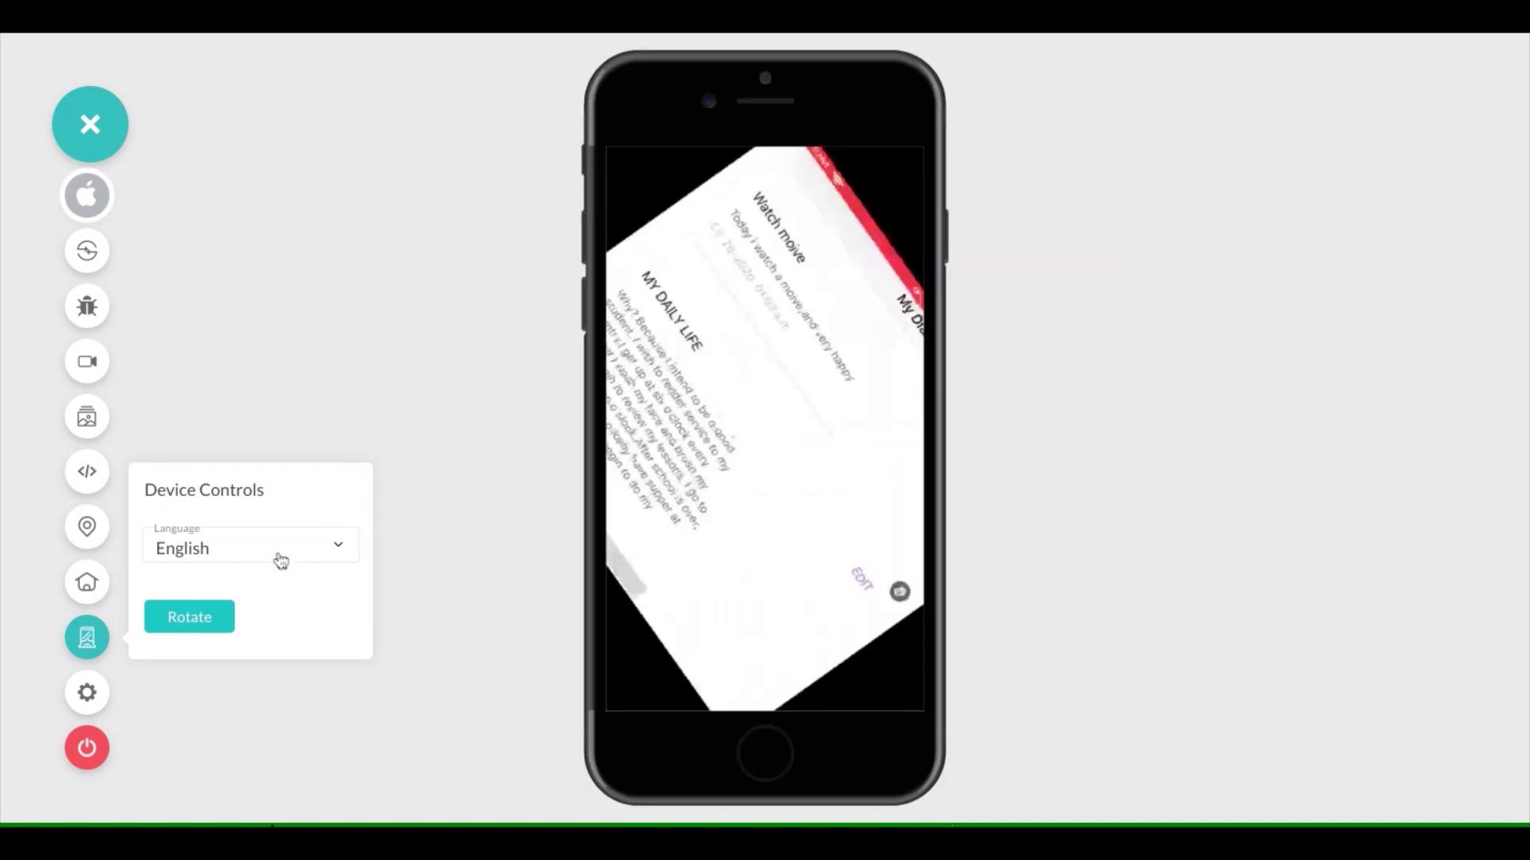
pyautogui.click(281, 561)
pyautogui.scroll(-2, 256, 665)
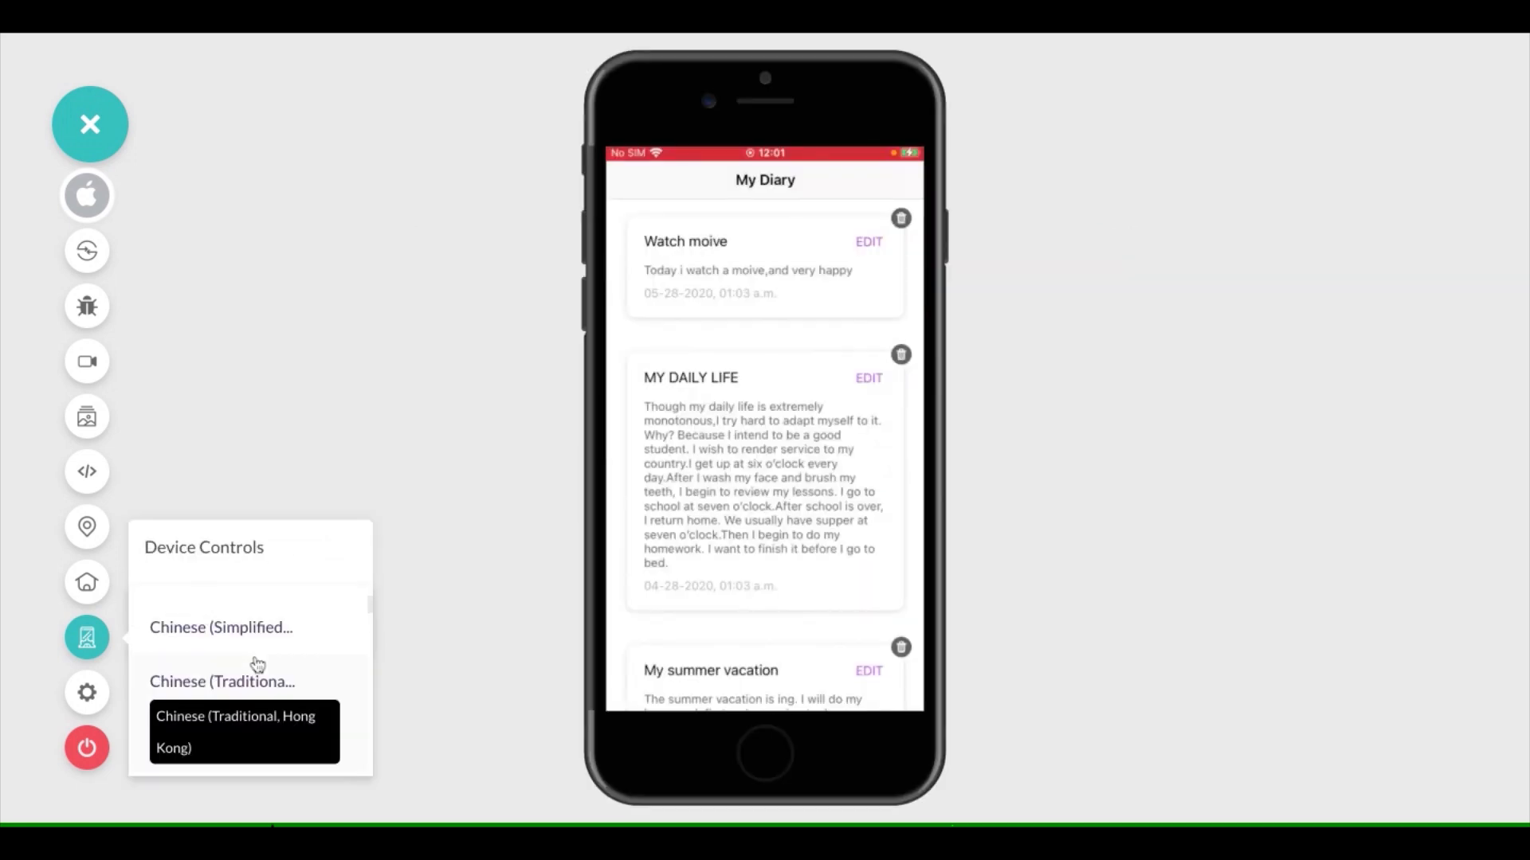
pyautogui.click(95, 641)
# Examine the network throttling profiles and the custom profile's speed and latency fields, and leave without applying any
pyautogui.click(89, 694)
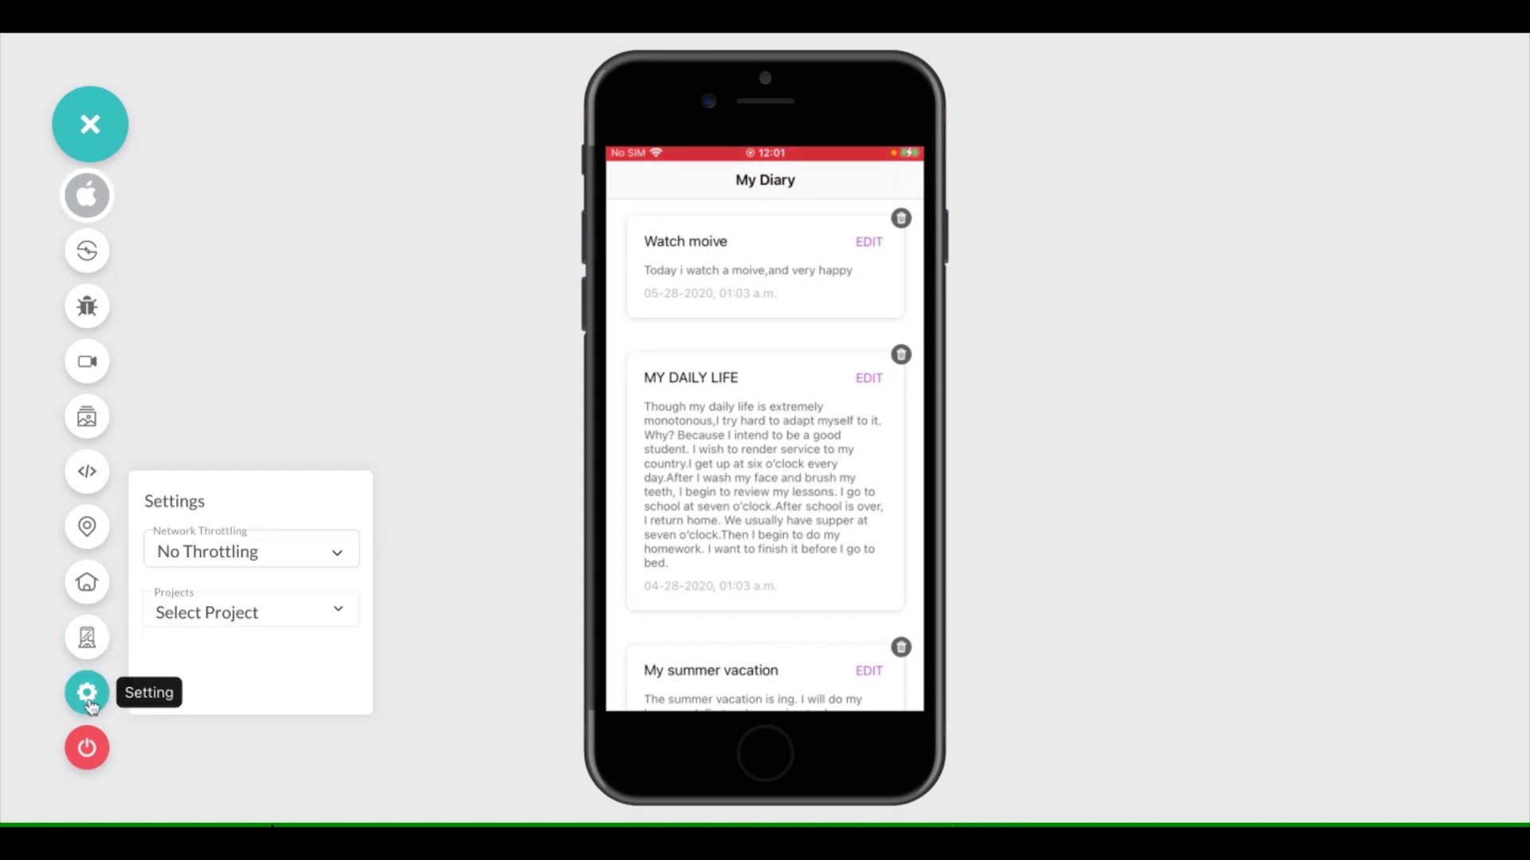
pyautogui.click(271, 558)
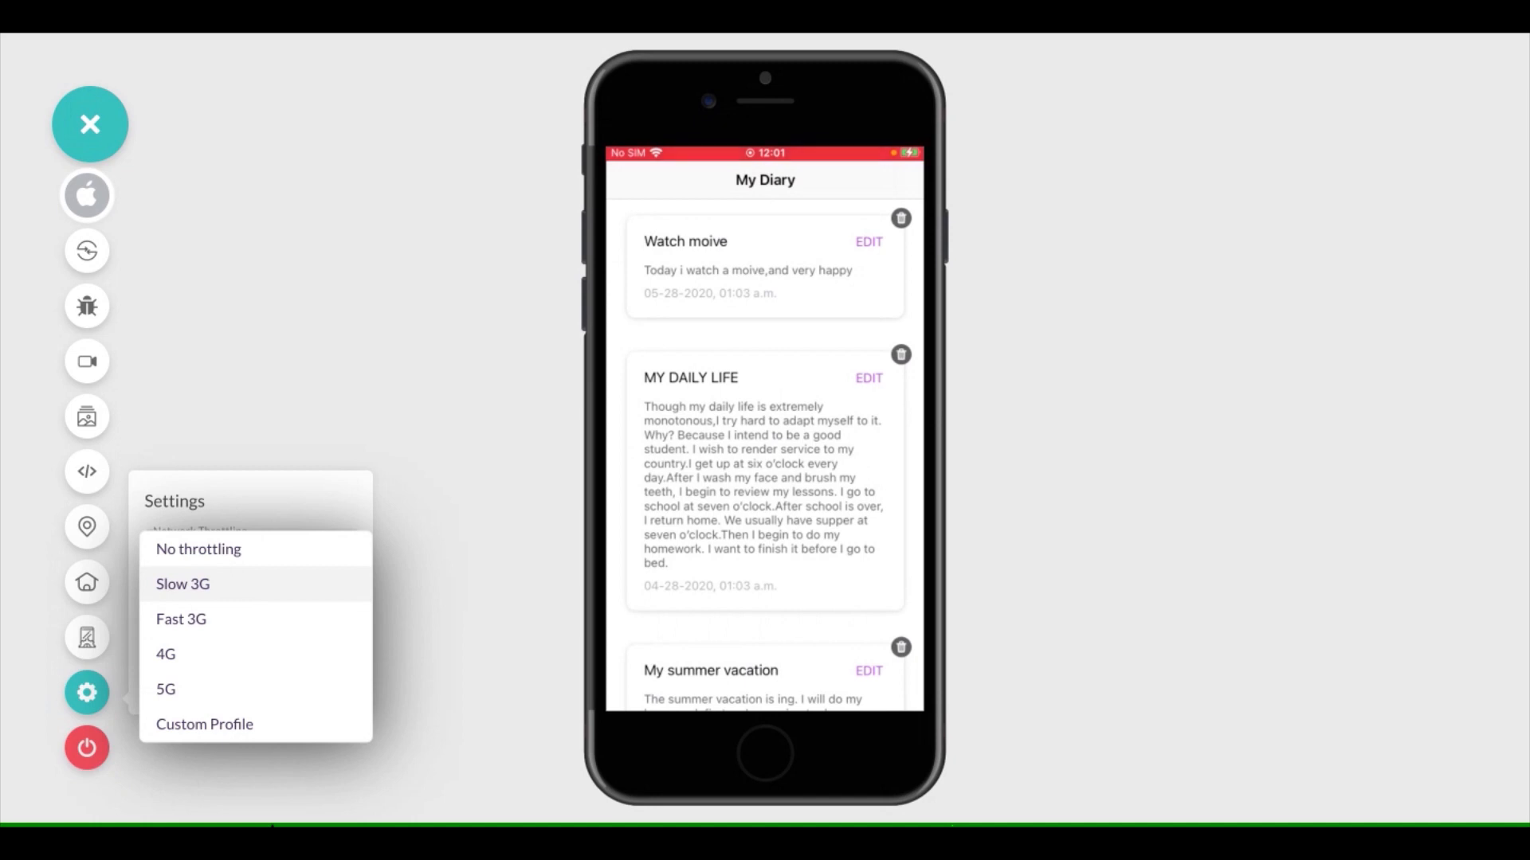
pyautogui.click(252, 727)
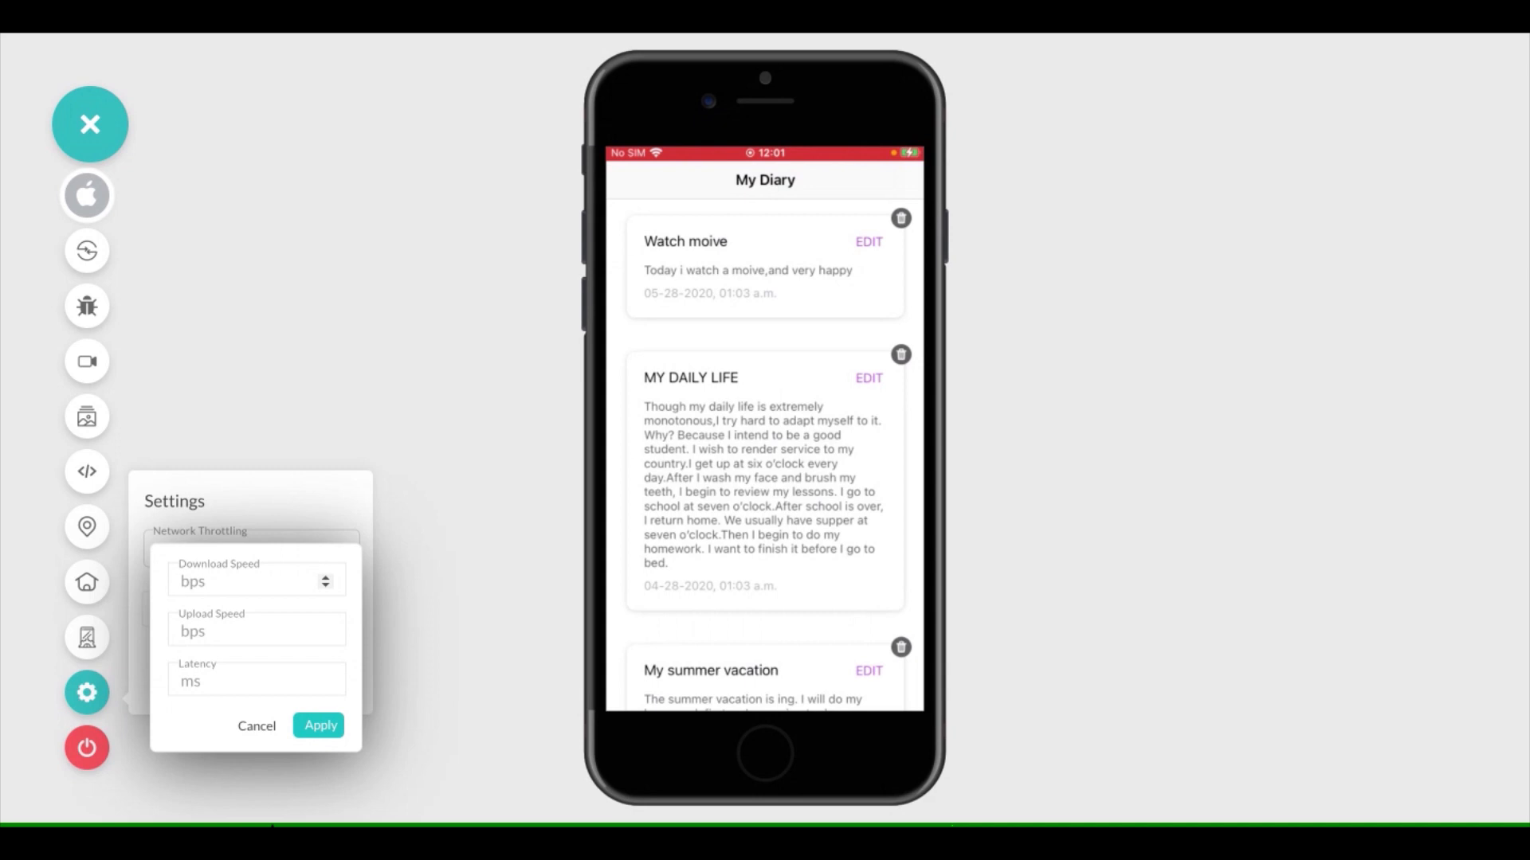
pyautogui.click(260, 729)
pyautogui.click(87, 705)
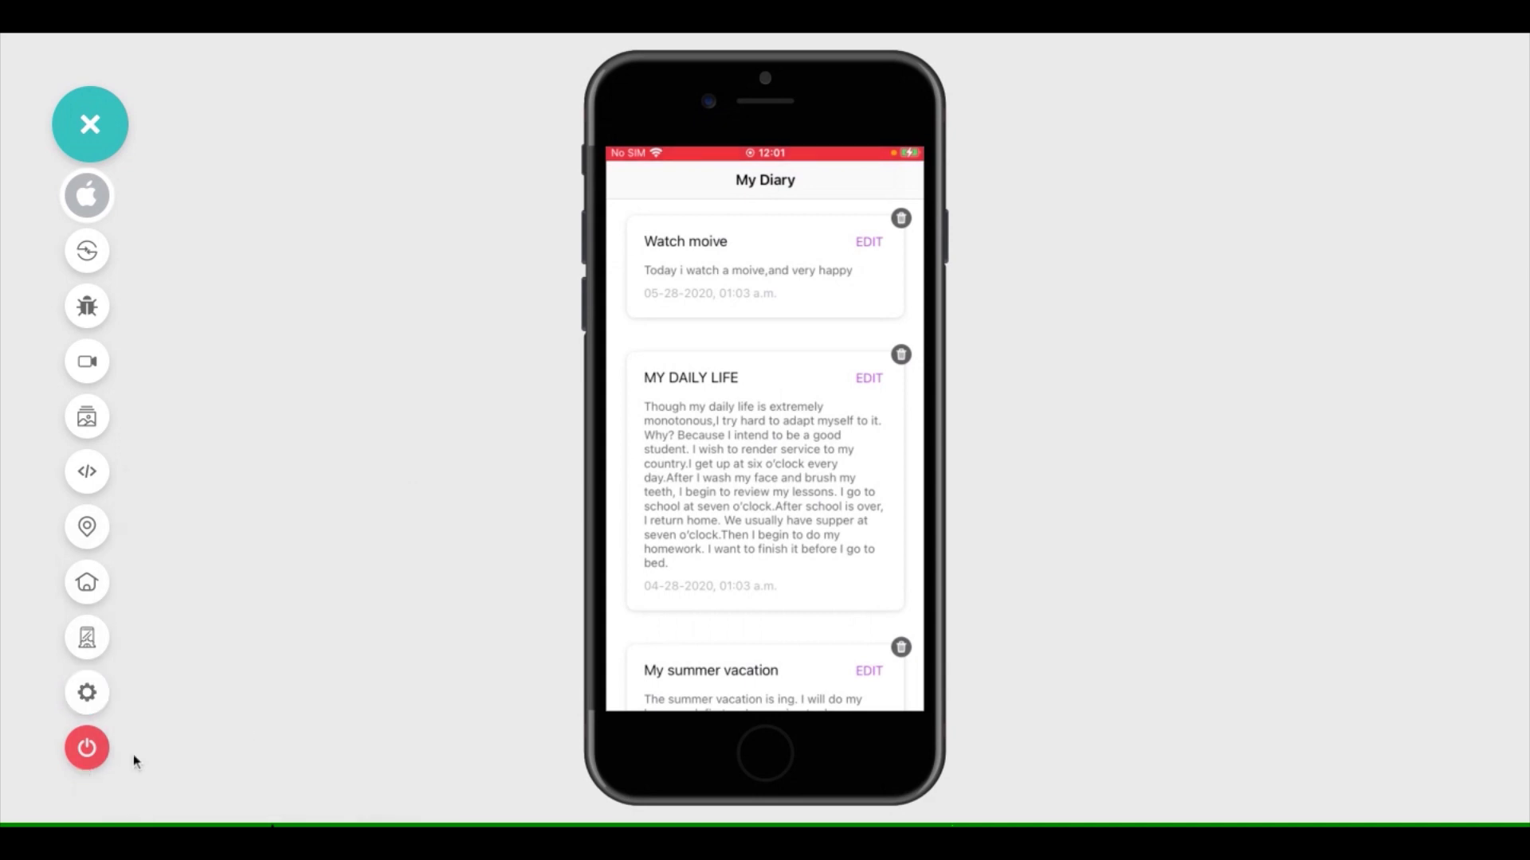
# End the current iPhone session and switch real device app testing to Android, looking through its uploaded apps
pyautogui.click(95, 762)
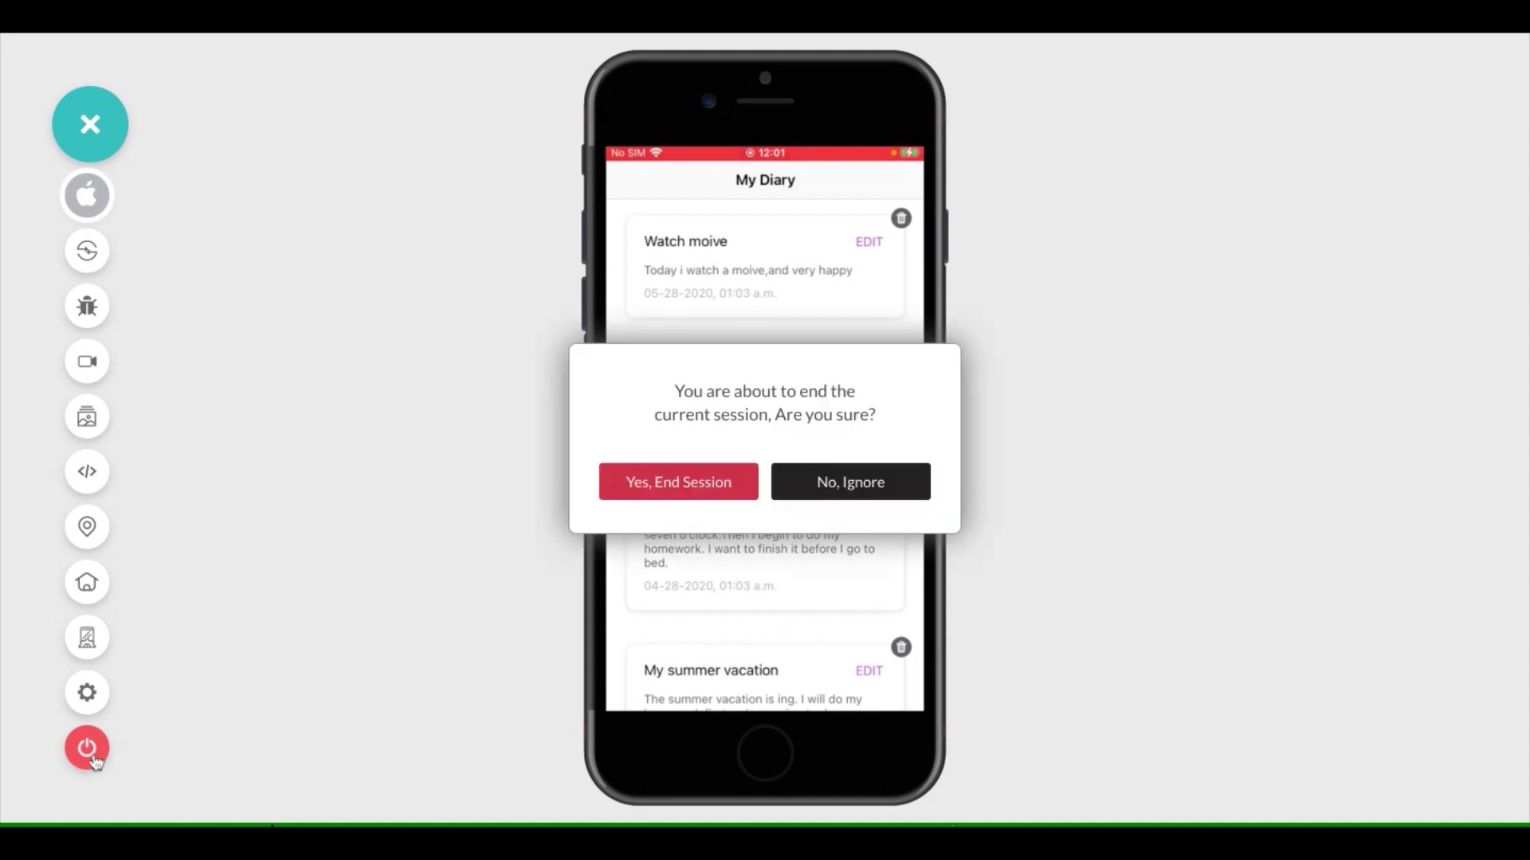
pyautogui.click(646, 496)
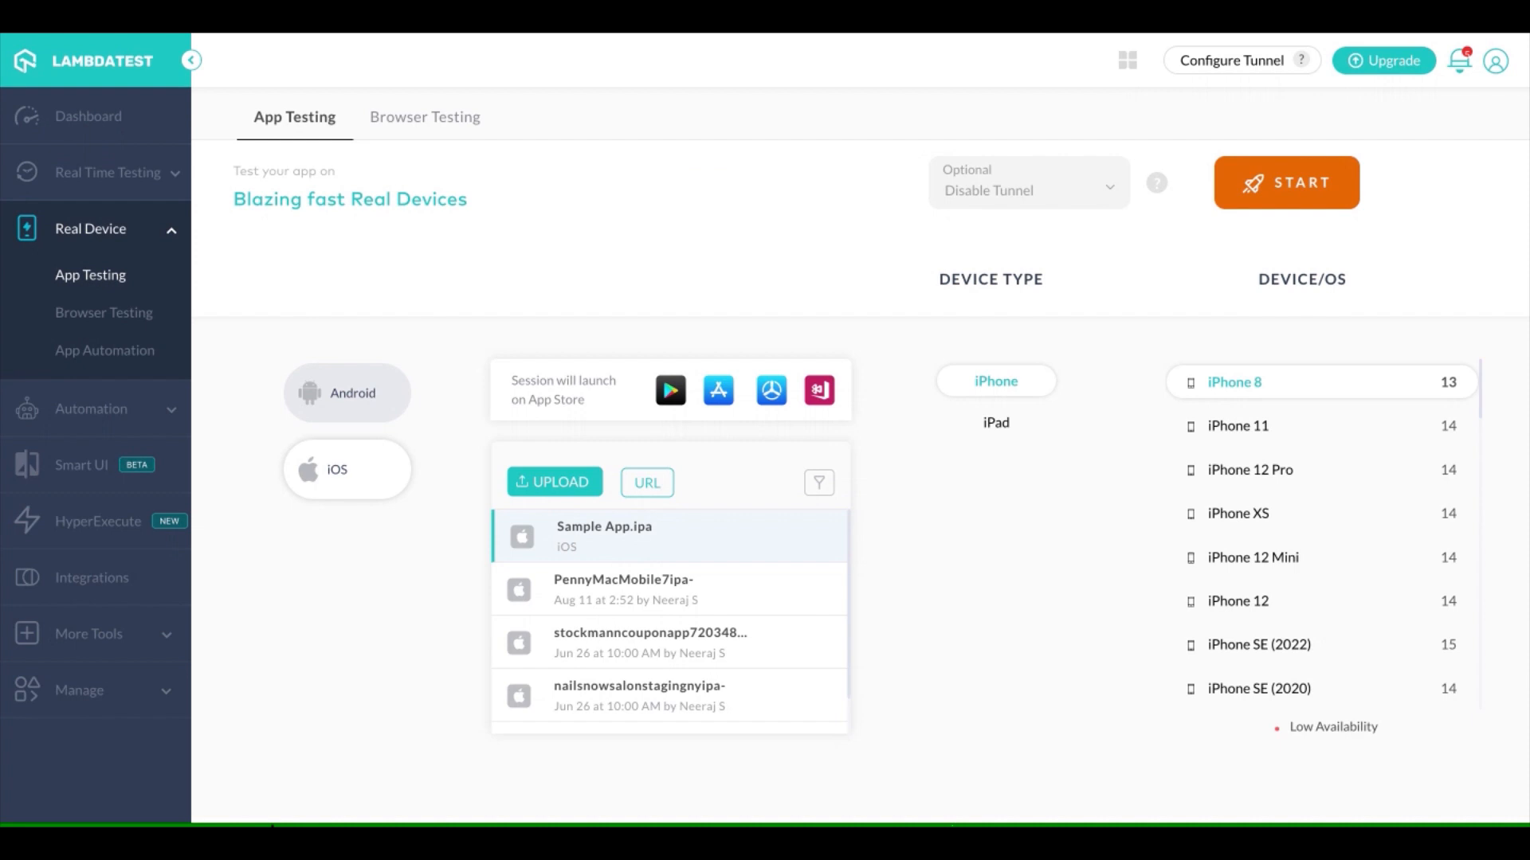
pyautogui.click(372, 400)
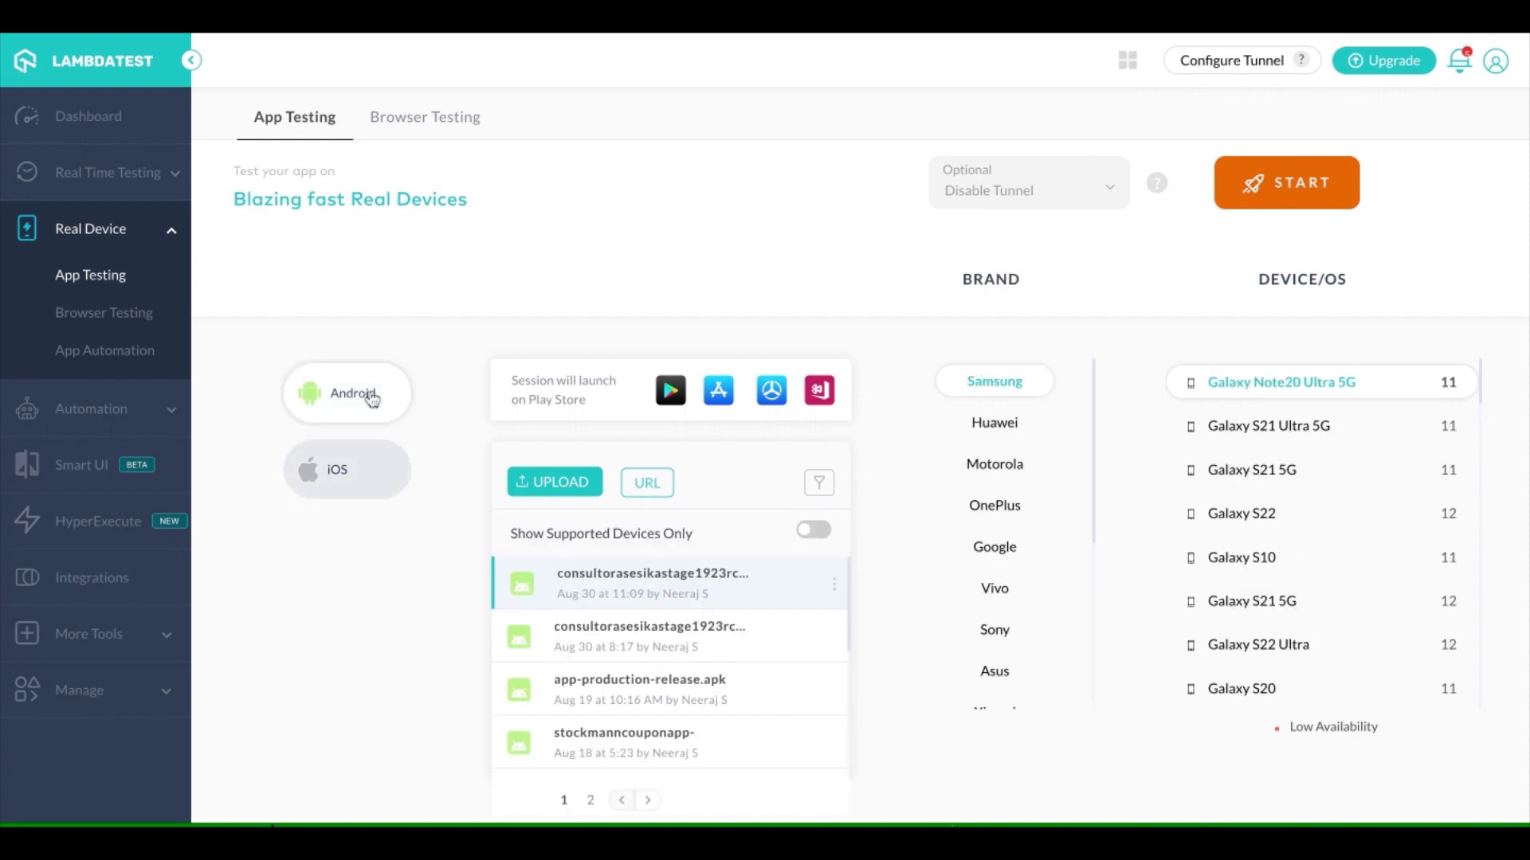
pyautogui.scroll(-1, 703, 611)
pyautogui.scroll(1, 703, 610)
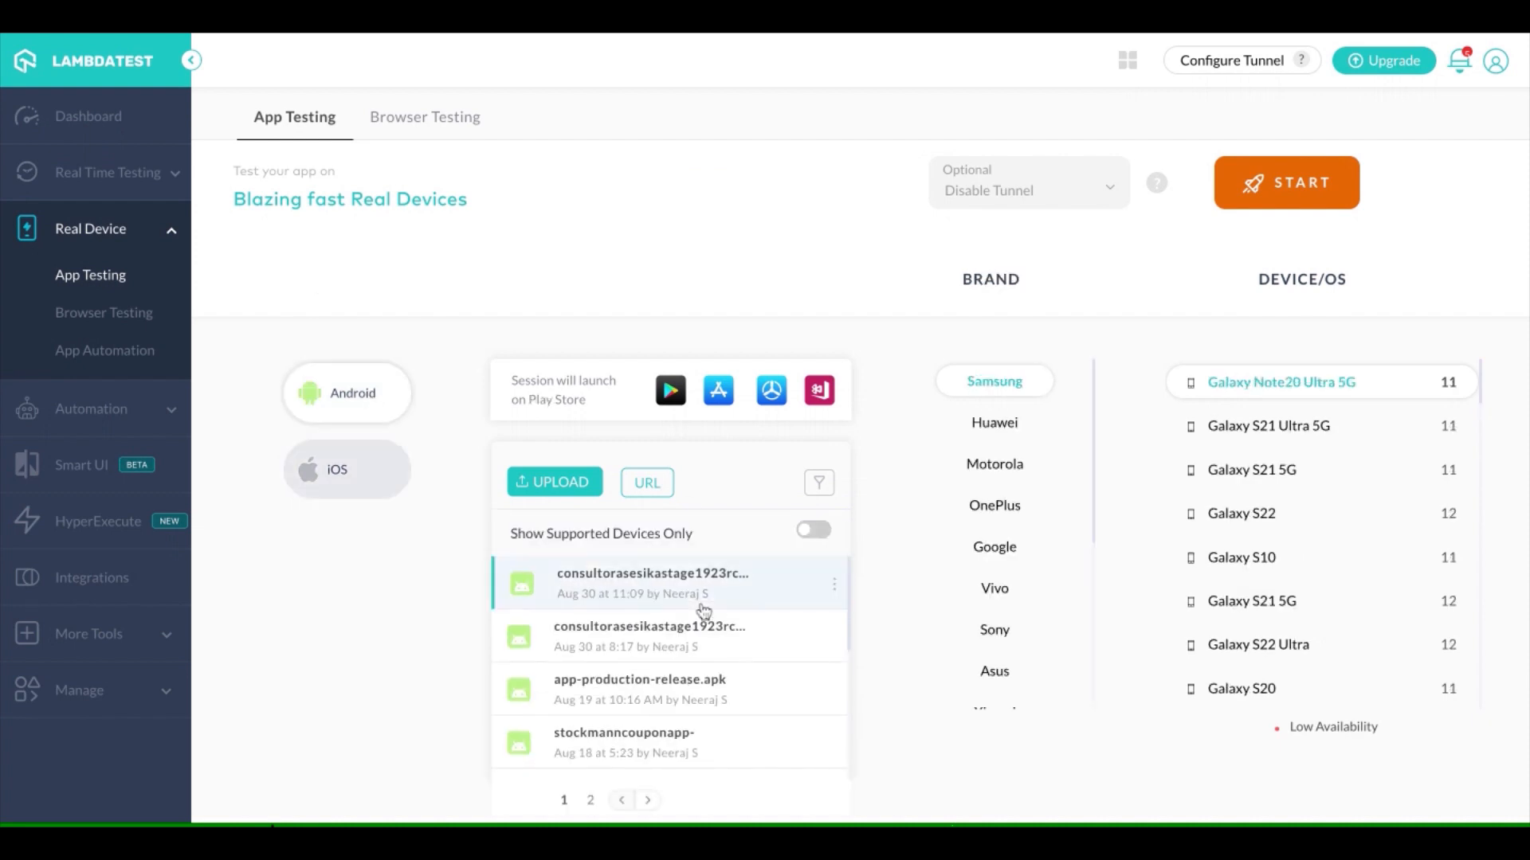